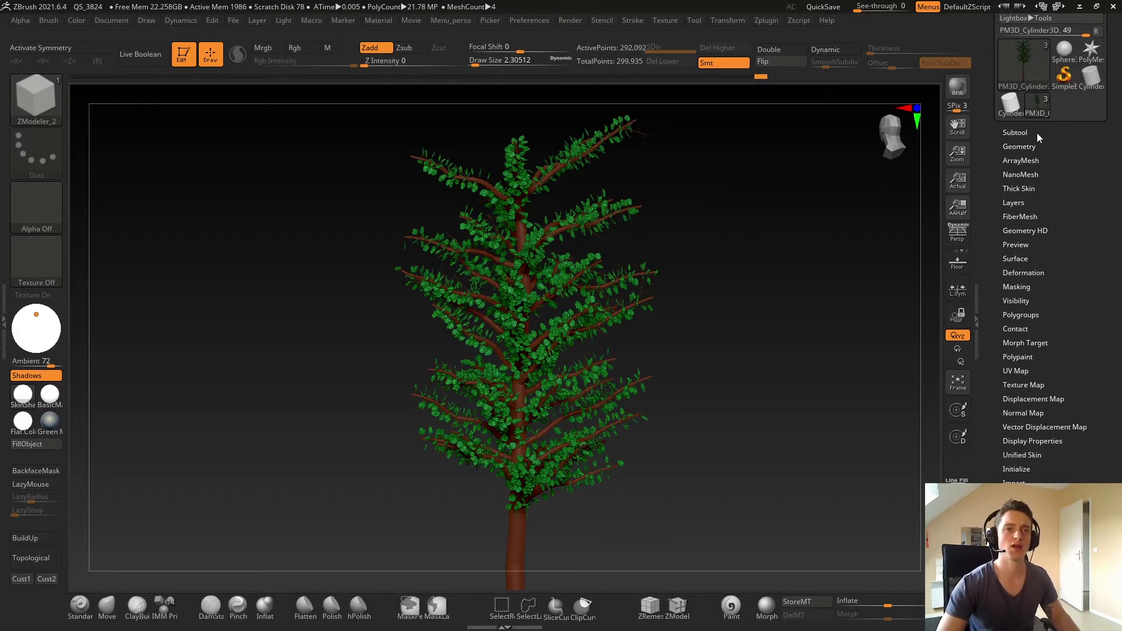
Switch to the Cylinder3D primitive, apply StartupMaterial to it, frame it and show its polyframe
left_click(1091, 79)
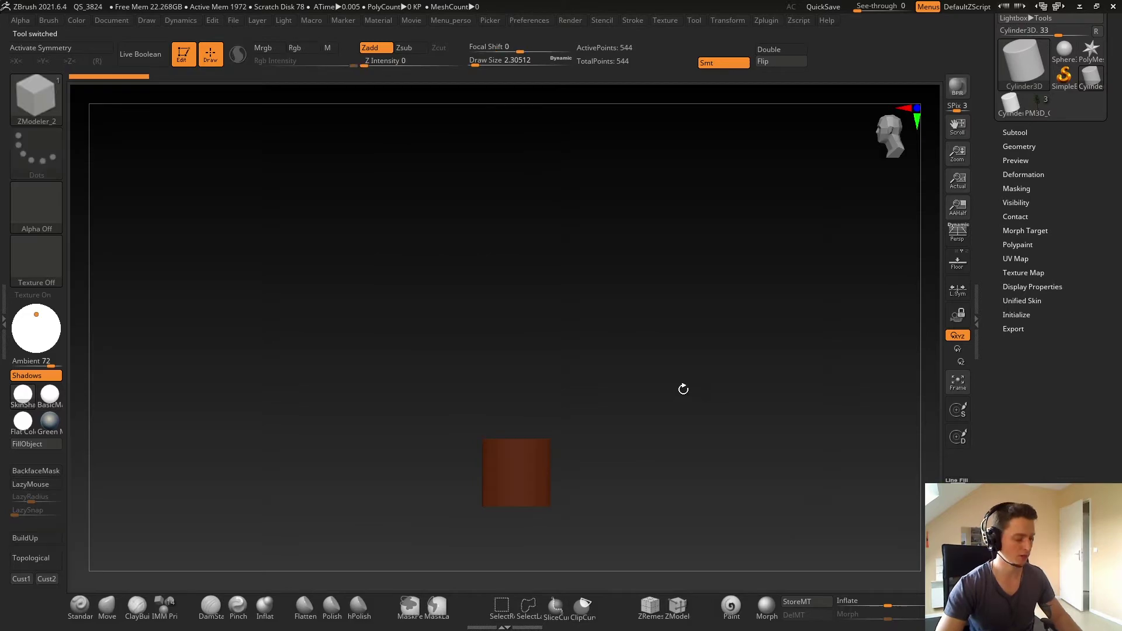
right_click(684, 389)
left_click_drag(560, 409, 556, 401)
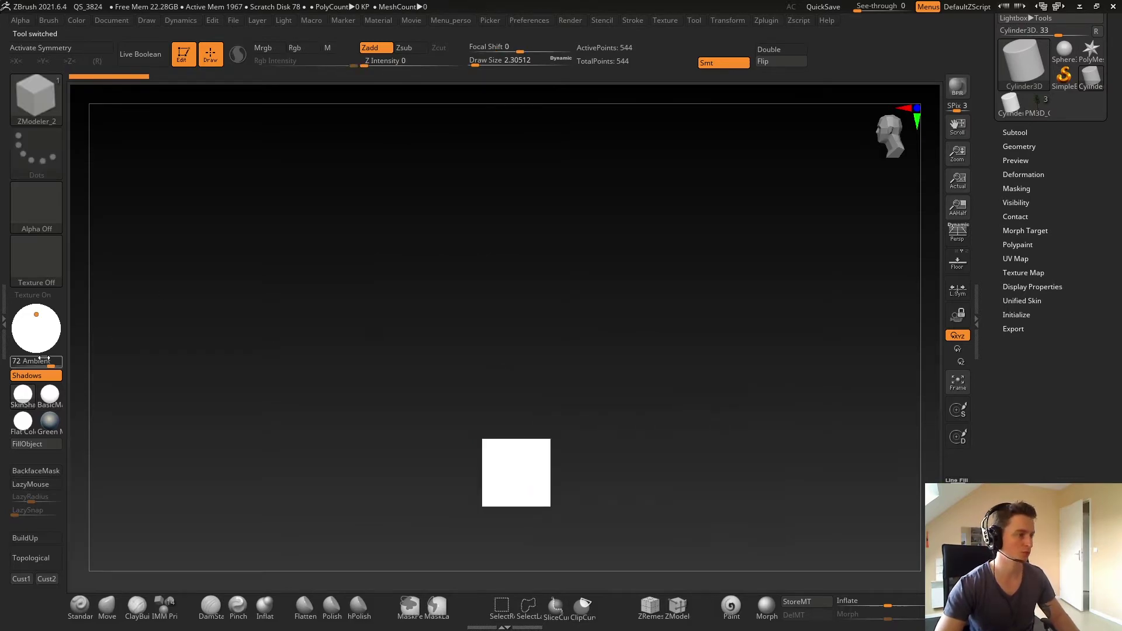
left_click(23, 395)
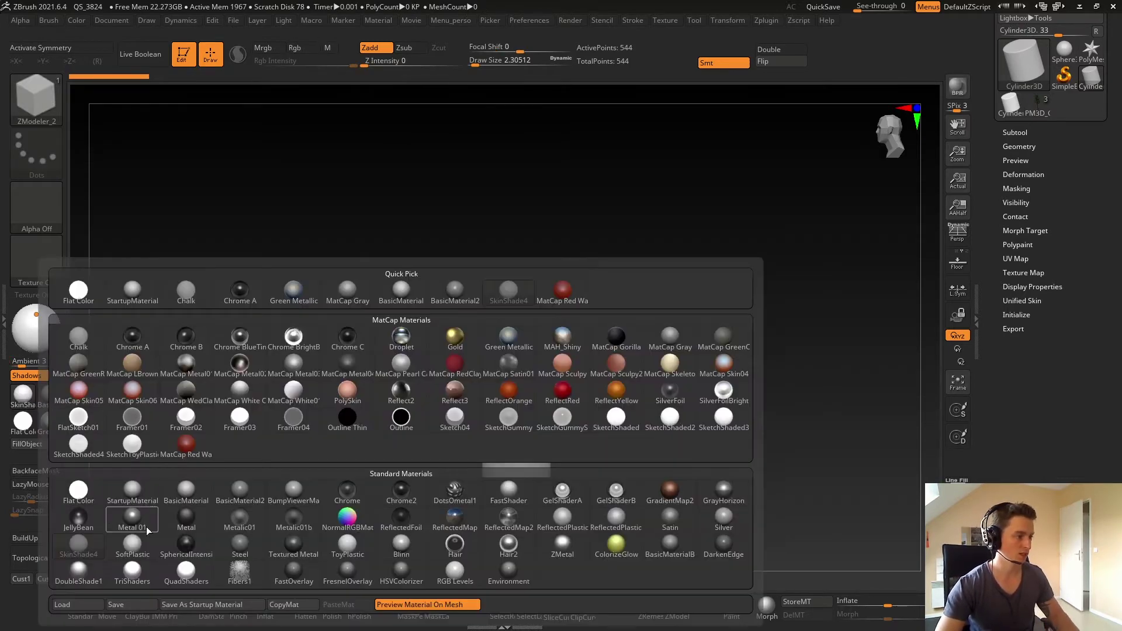
left_click(136, 500)
key("f")
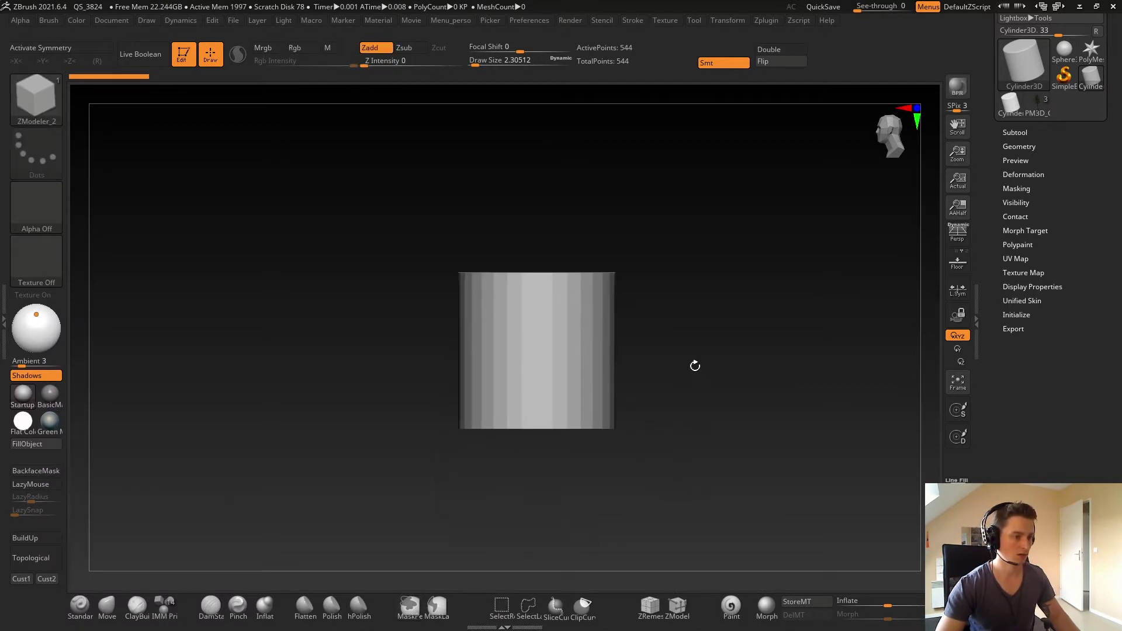
key("shift+f")
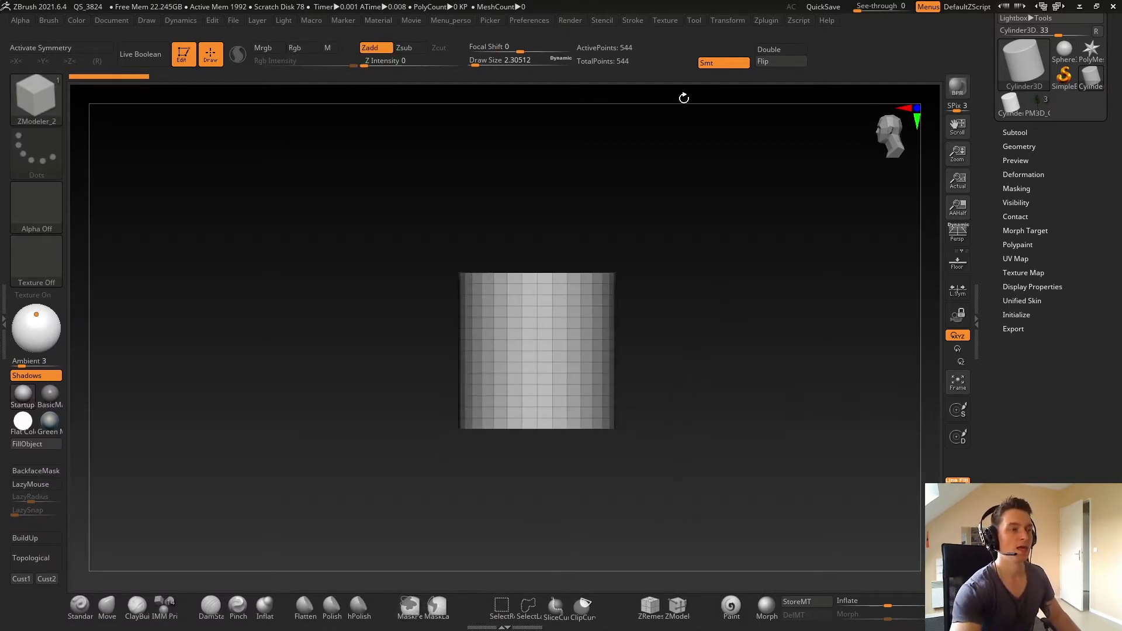
Stretch the cylinder along the Y axis into a tall, thin column
right_click_drag(549, 257, 474, 270, "ctrl")
mouse_move(542, 280)
right_mouse_down("alt")
mouse_move(528, 313)
mouse_move(576, 370)
right_mouse_up("alt")
mouse_move(623, 320)
right_mouse_down("ctrl")
mouse_move(578, 325)
mouse_move(565, 355)
right_mouse_up("ctrl")
key("w")
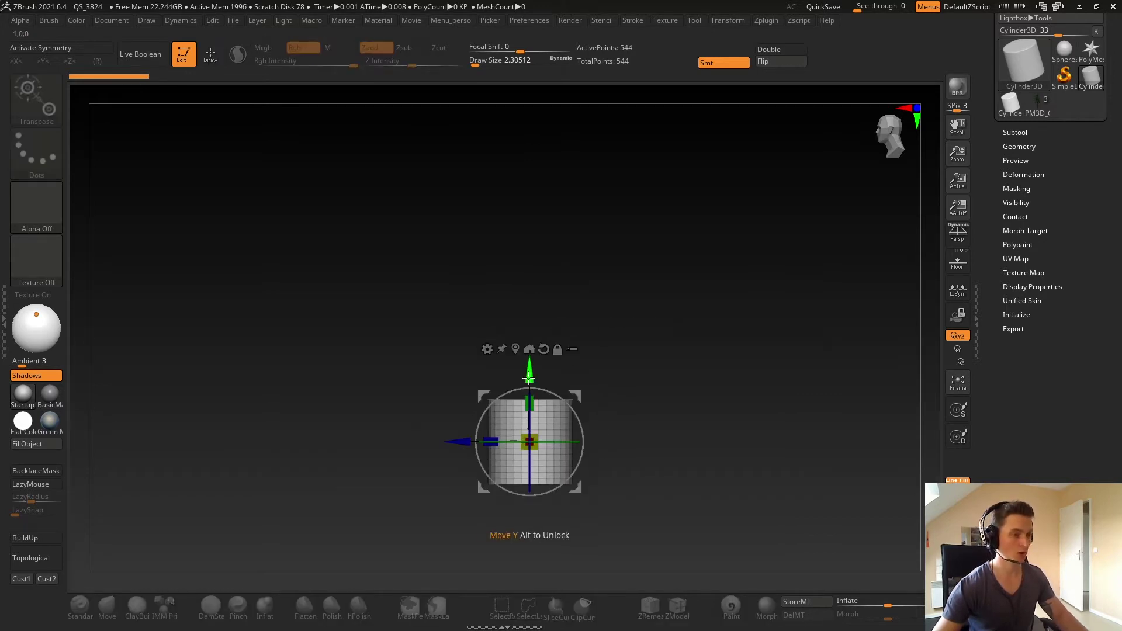
left_click_drag(531, 403, 531, 132)
right_click_drag(531, 146, 491, 276, "ctrl")
left_click_drag(535, 401, 544, 196)
right_click_drag(491, 199, 447, 313, "ctrl")
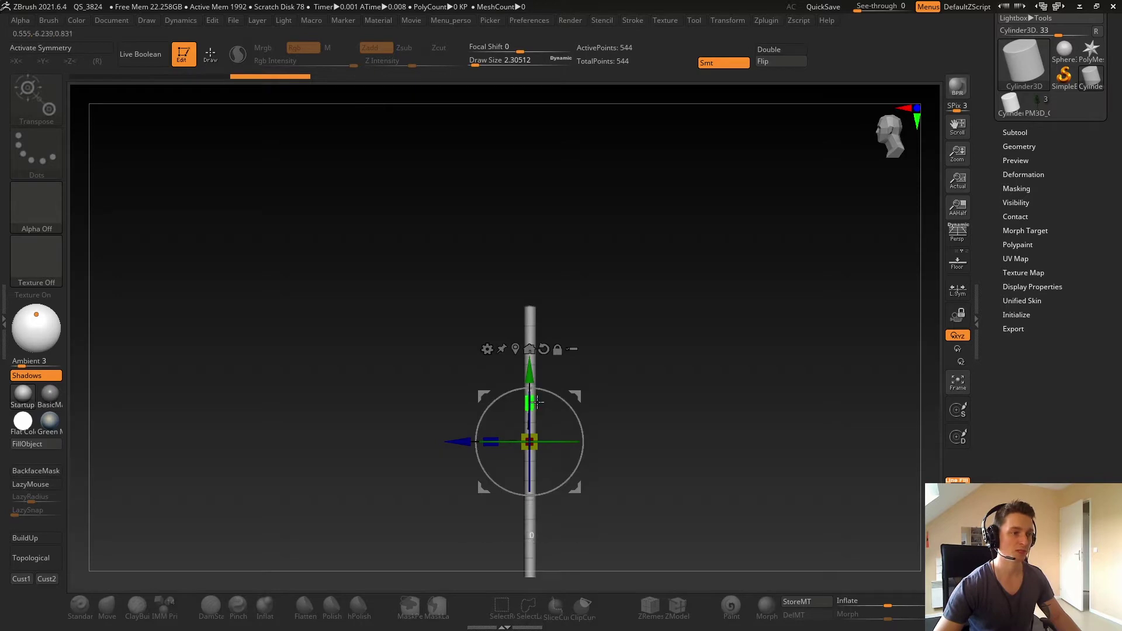
left_click_drag(530, 402, 532, 395)
Undo the trial uniform scaling of the column and lengthen it slightly further along the Y axis
right_click_drag(570, 349, 587, 260, "alt")
left_click_drag(550, 356, 493, 321)
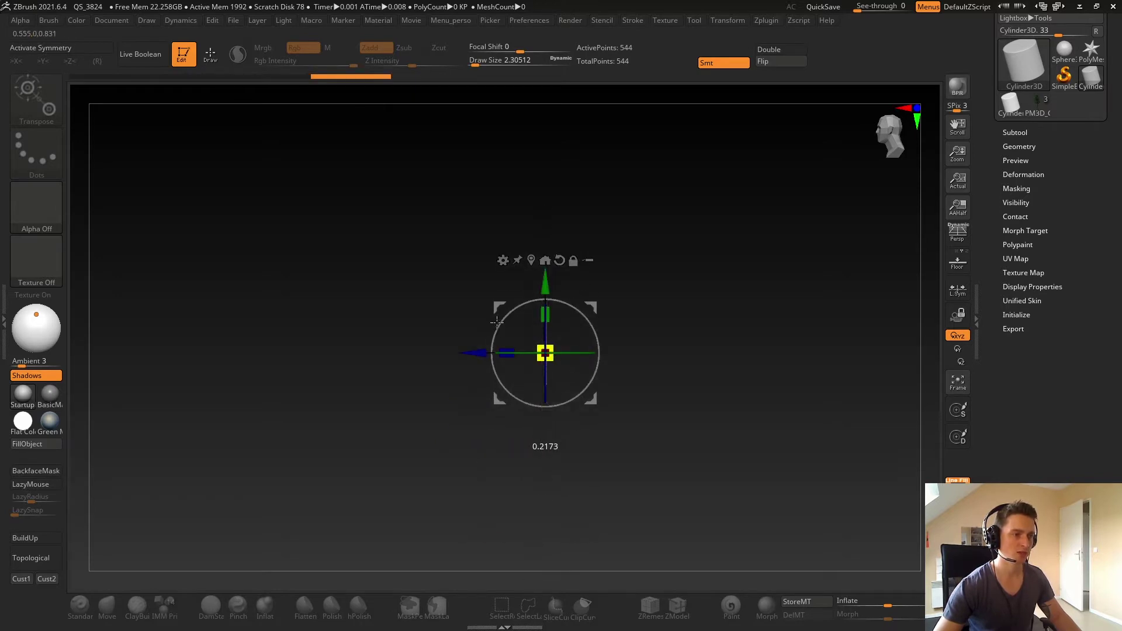
key("ctrl+z")
right_click_drag(611, 273, 605, 318, "alt")
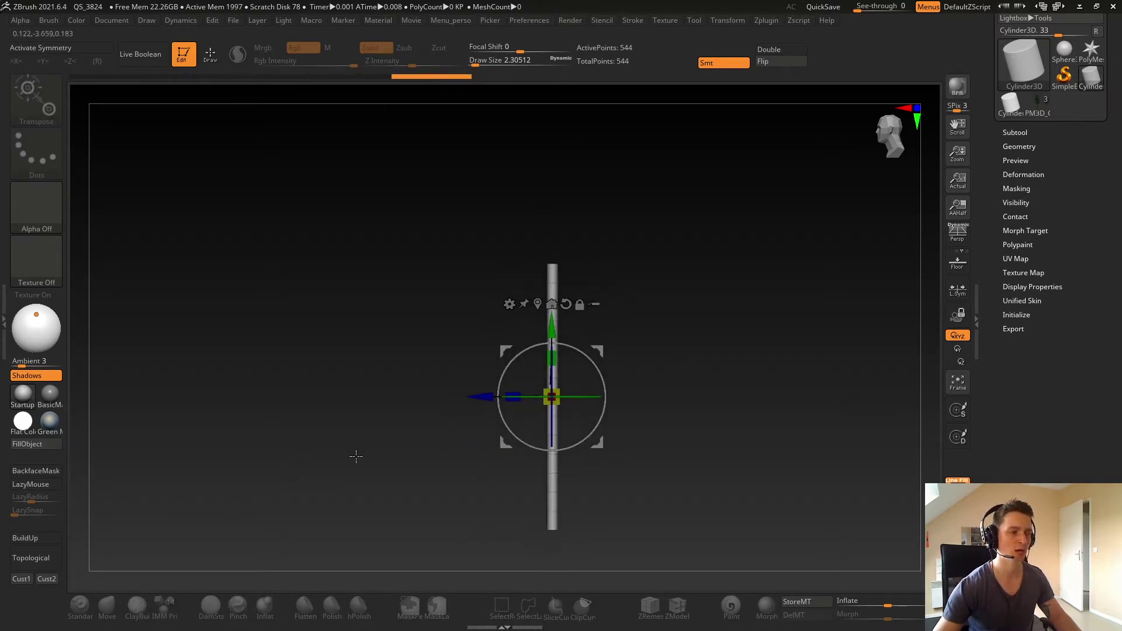
left_click_drag(559, 355, 560, 349)
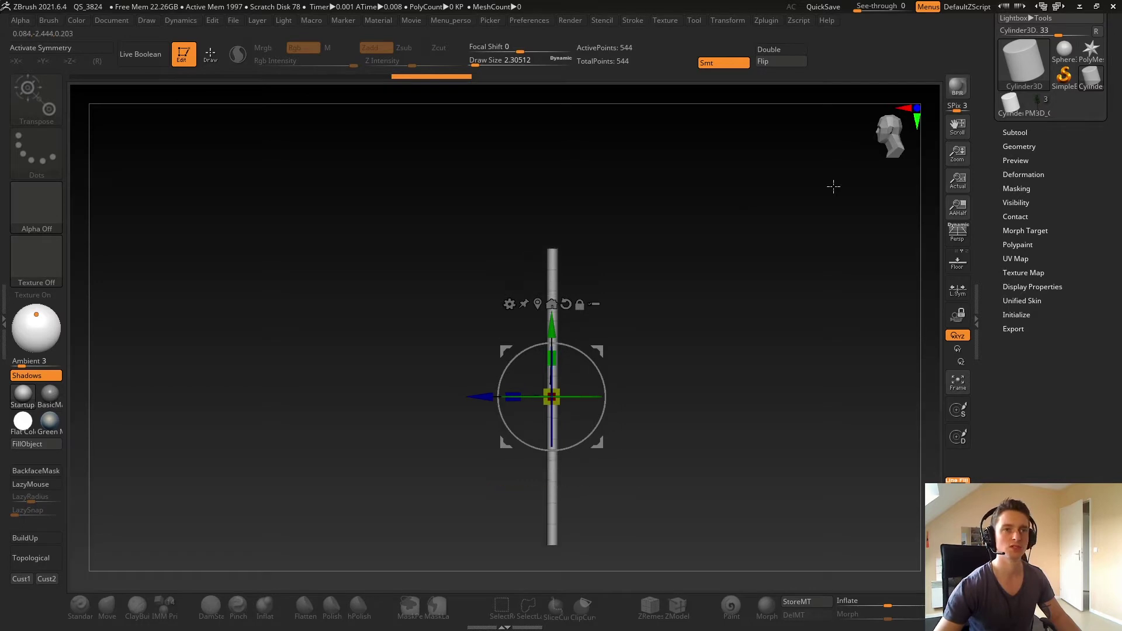
Convert the column into a PolyMesh3D and set the draw size to about 210
left_click_drag(983, 193, 992, 267)
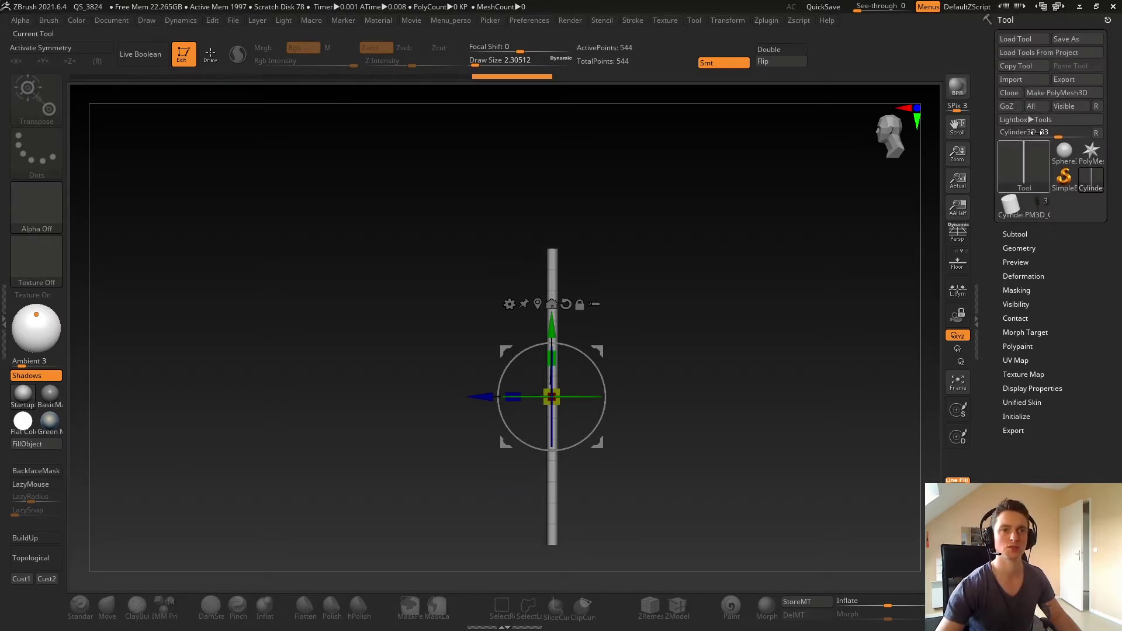
left_click(1053, 90)
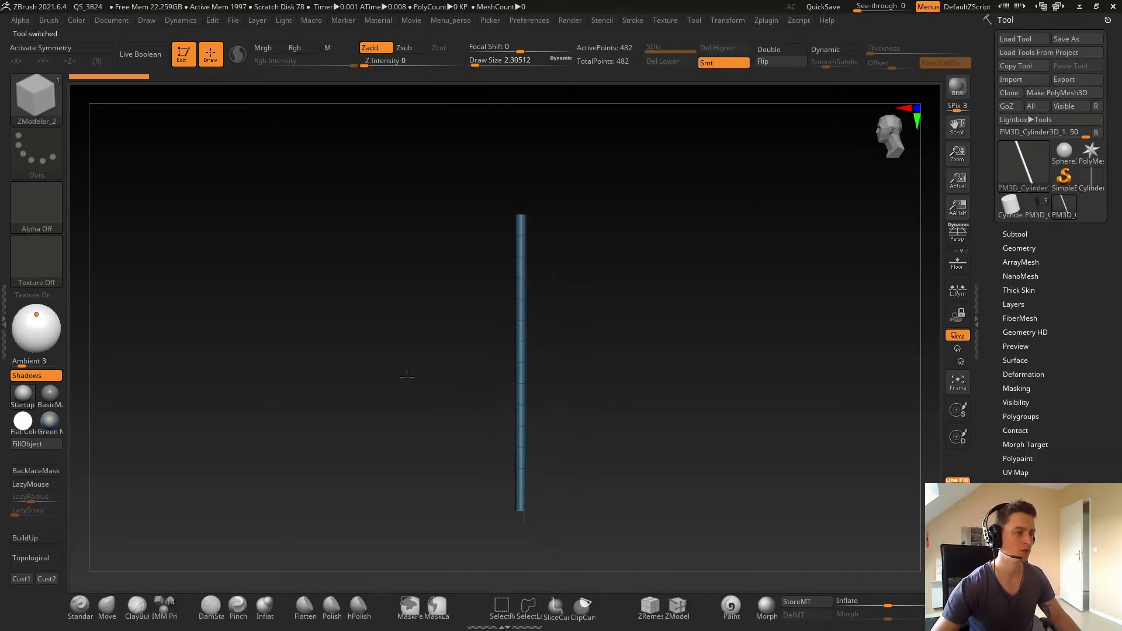
key("s")
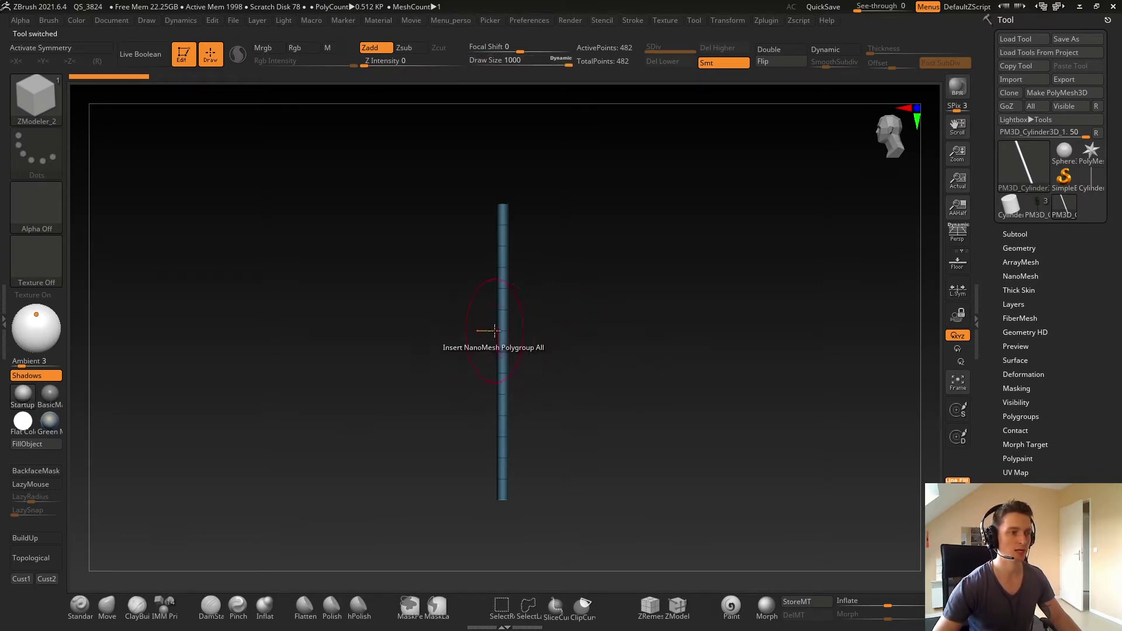
key("f")
key("w")
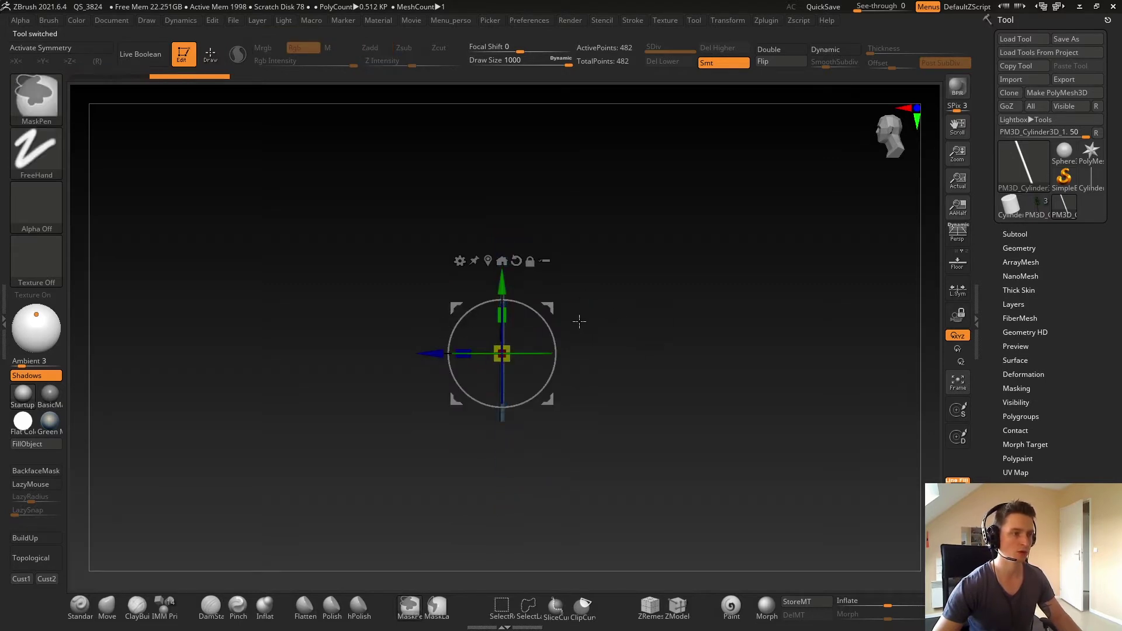
key("q")
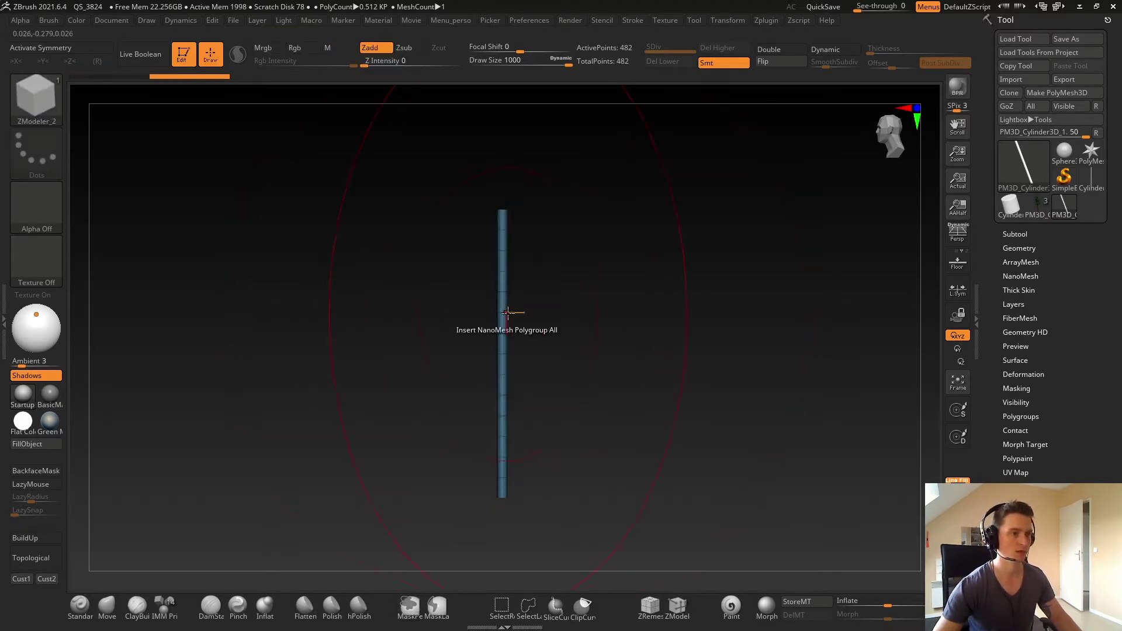
key("s")
left_click_drag(496, 329, 451, 329)
mouse_move(502, 302)
right_mouse_down("alt")
mouse_move(574, 280)
mouse_move(616, 323)
right_mouse_up("alt")
Apply the Taper deformation so the column narrows to a fine tip at its upper end, and hide the polyframe
left_click_drag(1053, 346, 1034, 236)
left_click(1030, 233)
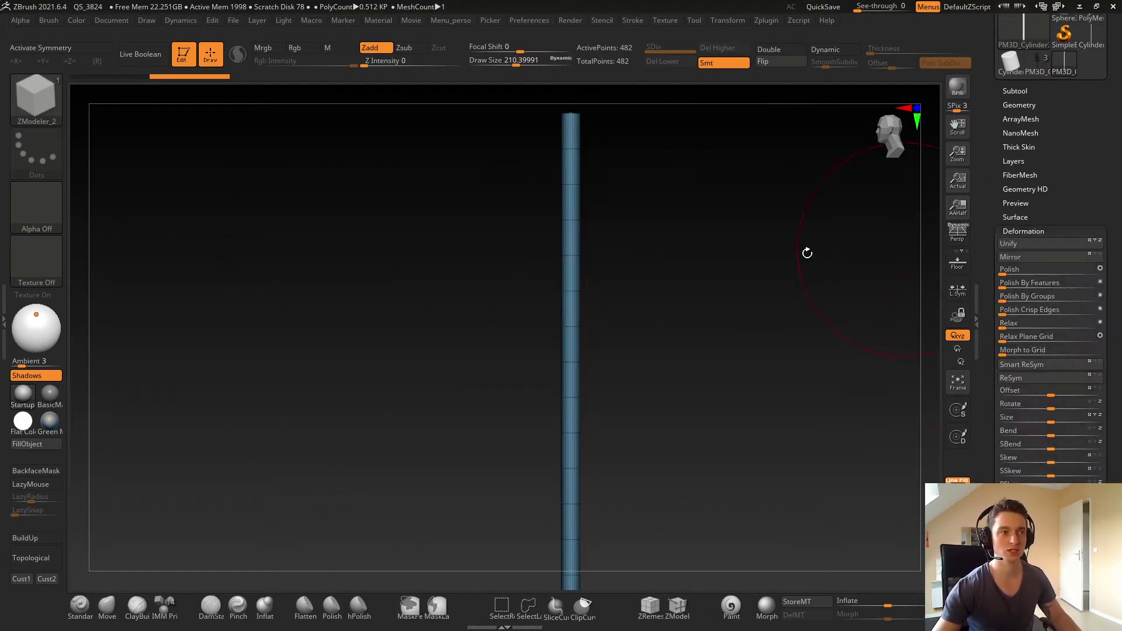
left_click_drag(806, 251, 709, 280)
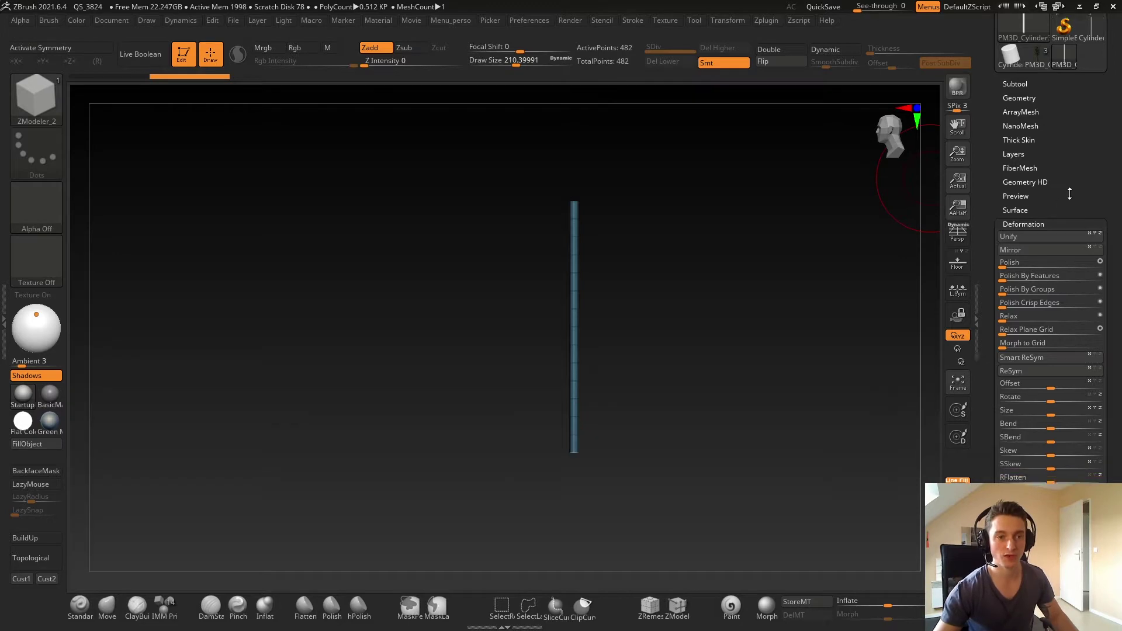
scroll(1004, 382, "down", 5)
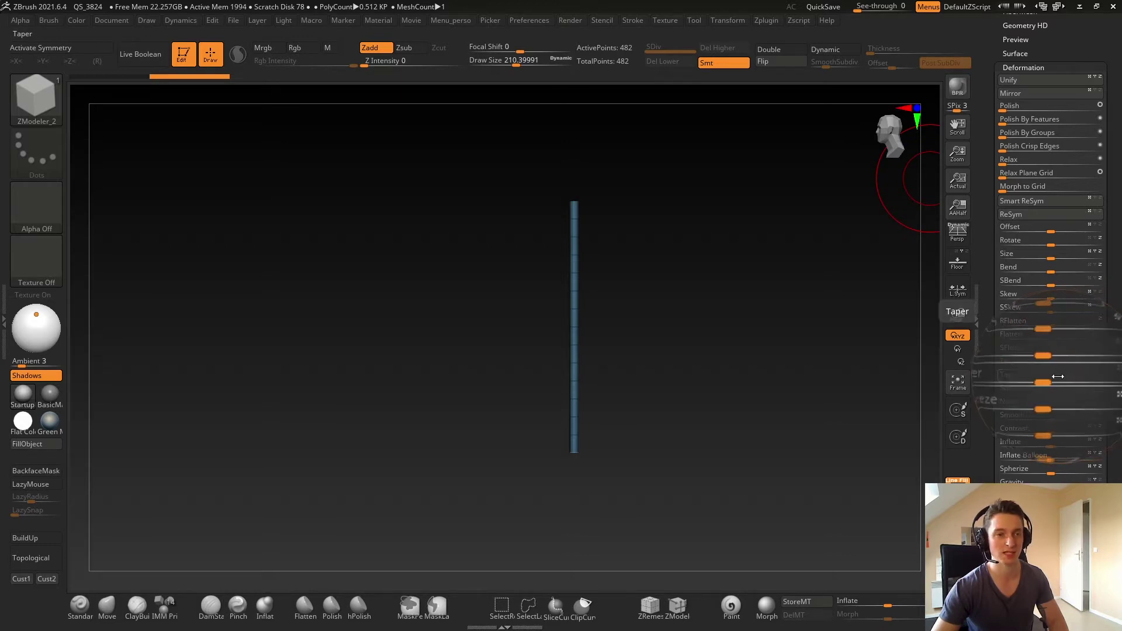
left_click_drag(1051, 379, 1089, 384)
key("shift")
key("shift")
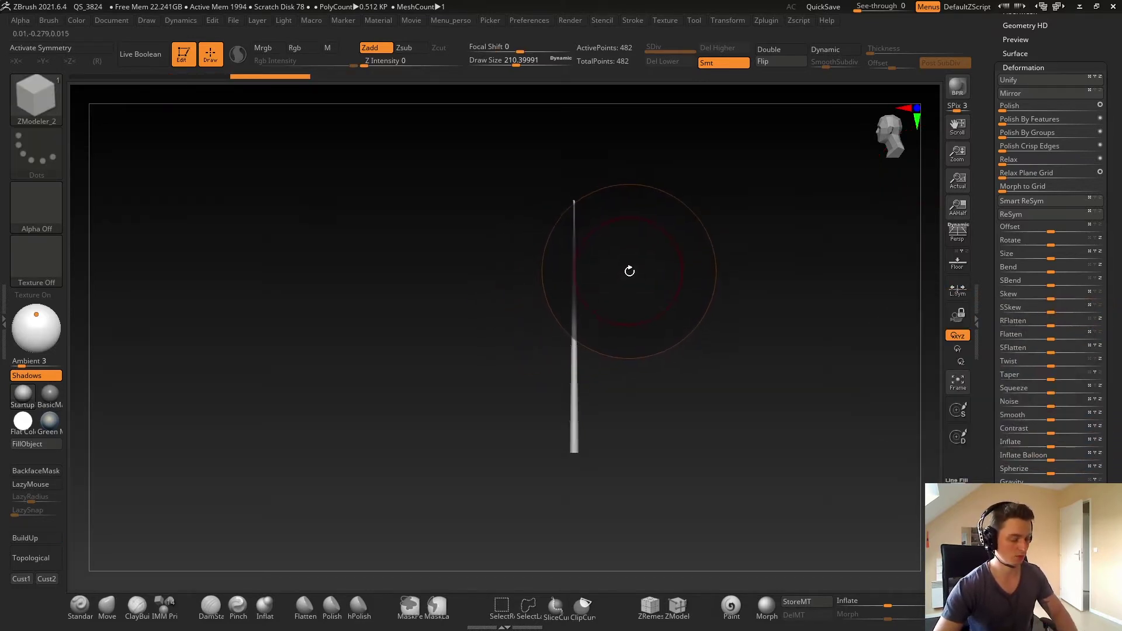
right_click_drag(607, 249, 536, 252, "ctrl")
right_click_drag(537, 252, 581, 225, "ctrl")
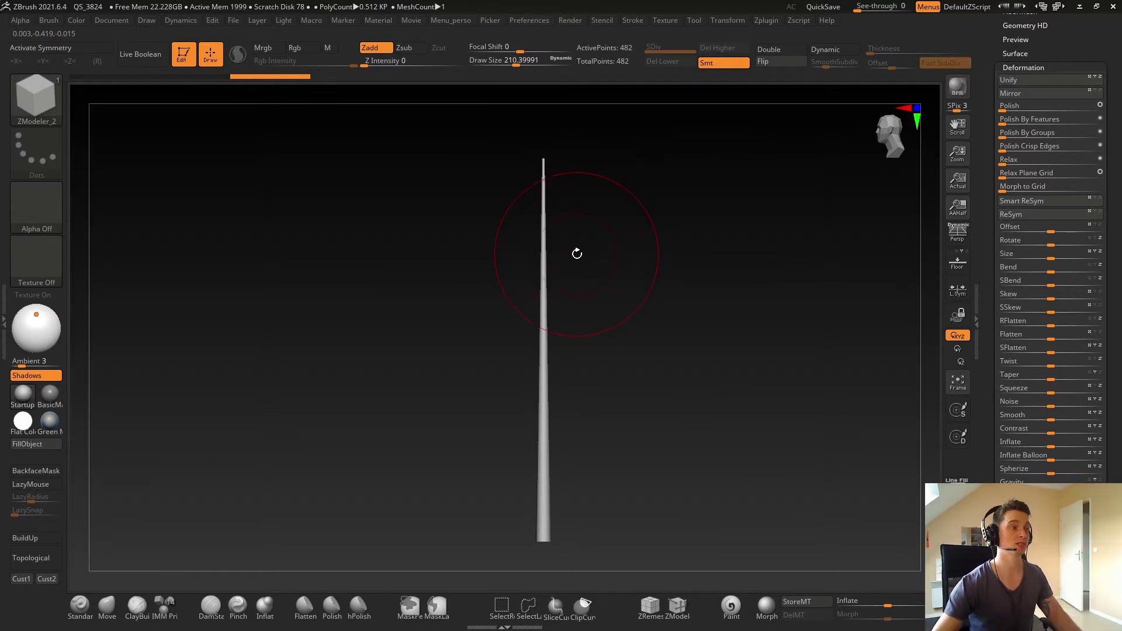
Create a new InsertMesh brush and a NanoMesh brush from the tapered column
left_click(59, 108)
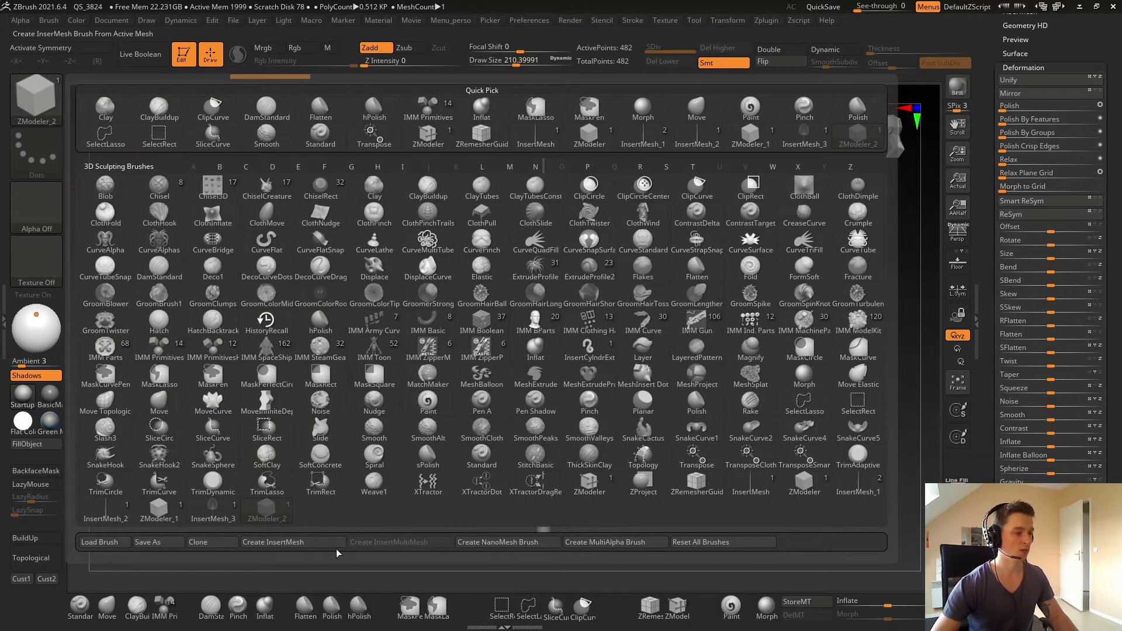
left_click(298, 543)
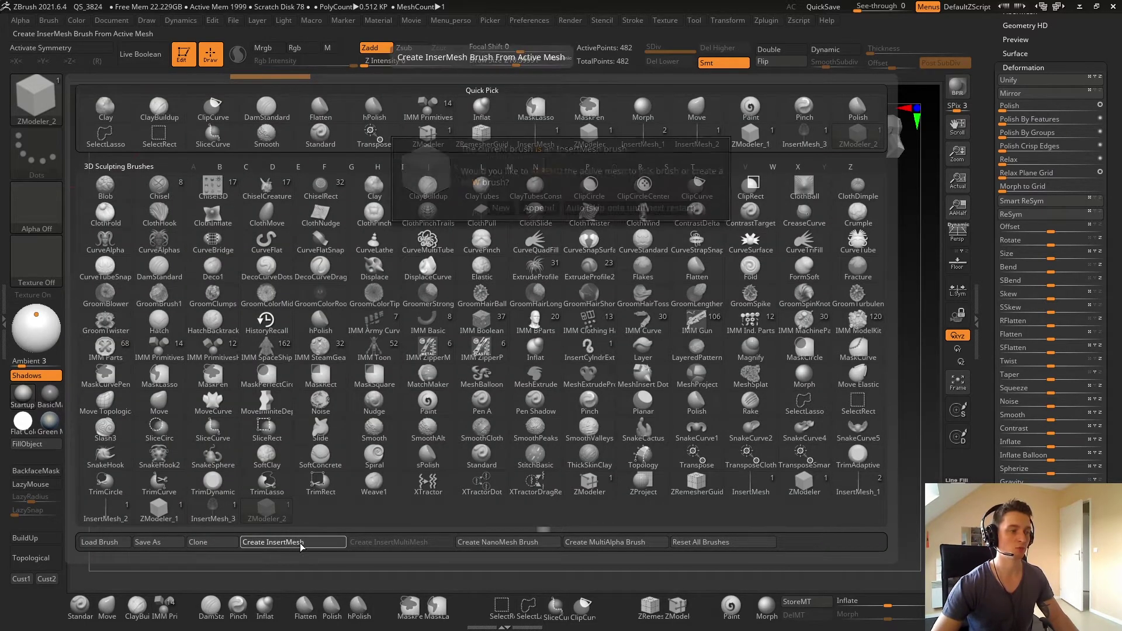
left_click(501, 209)
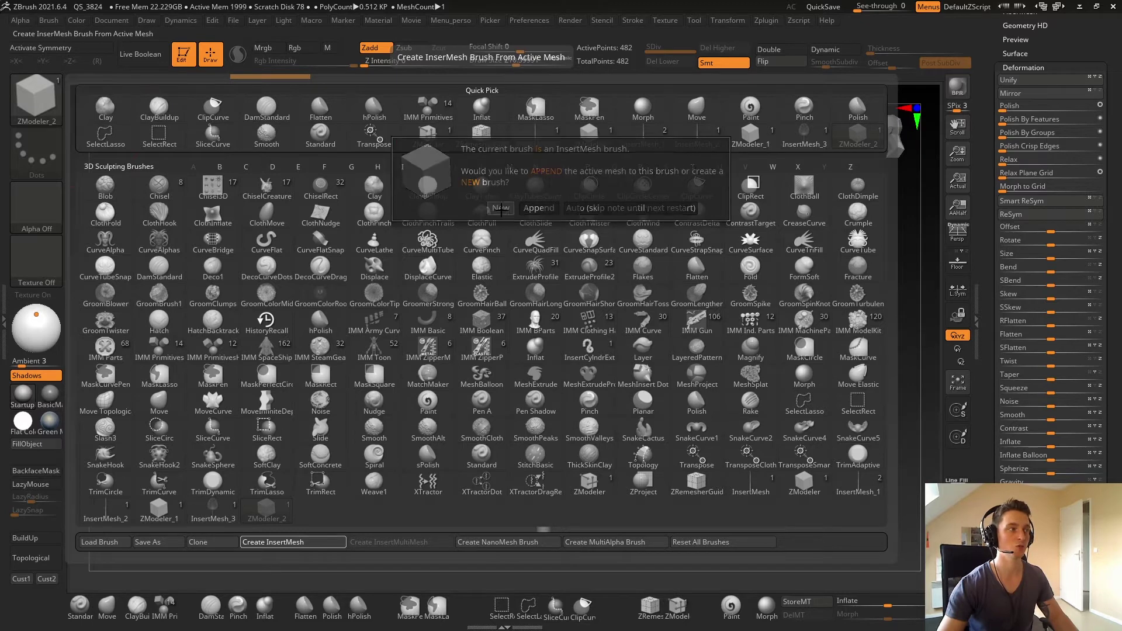
left_click(56, 108)
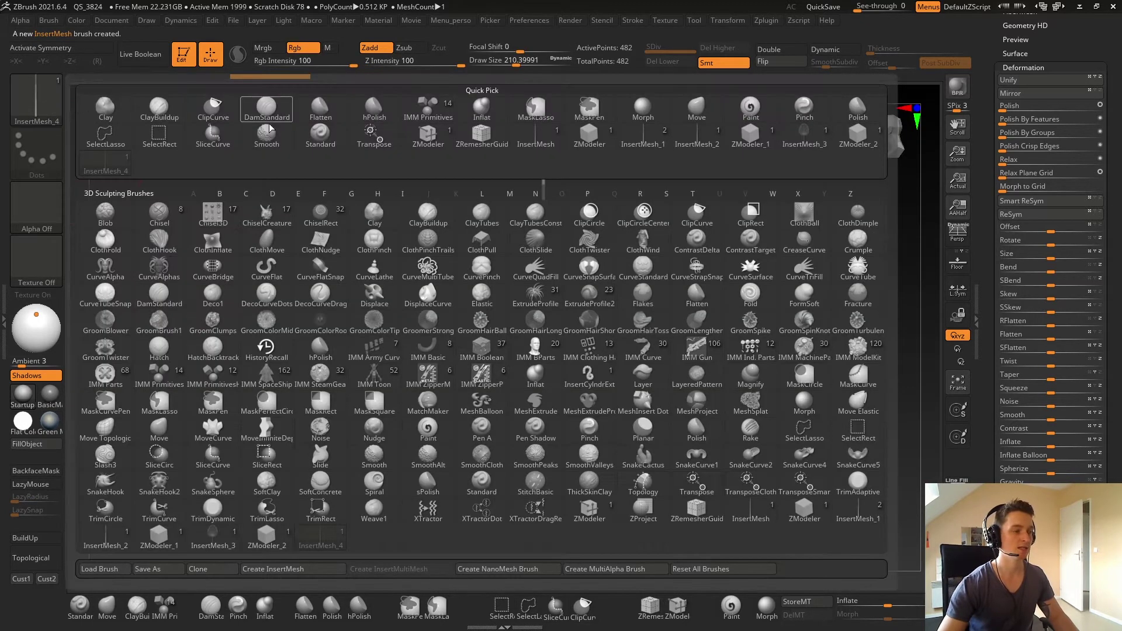
left_click(497, 572)
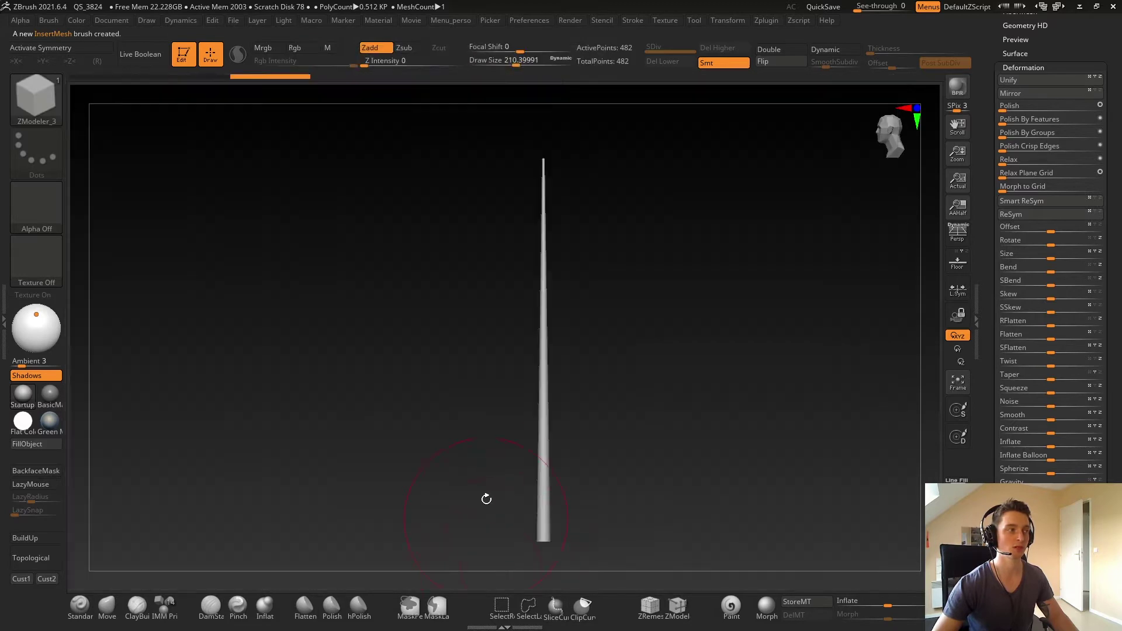
Show the polyframe, mask the upper part of the tapered trunk and turn that part into its own polygroup
key("shift+f")
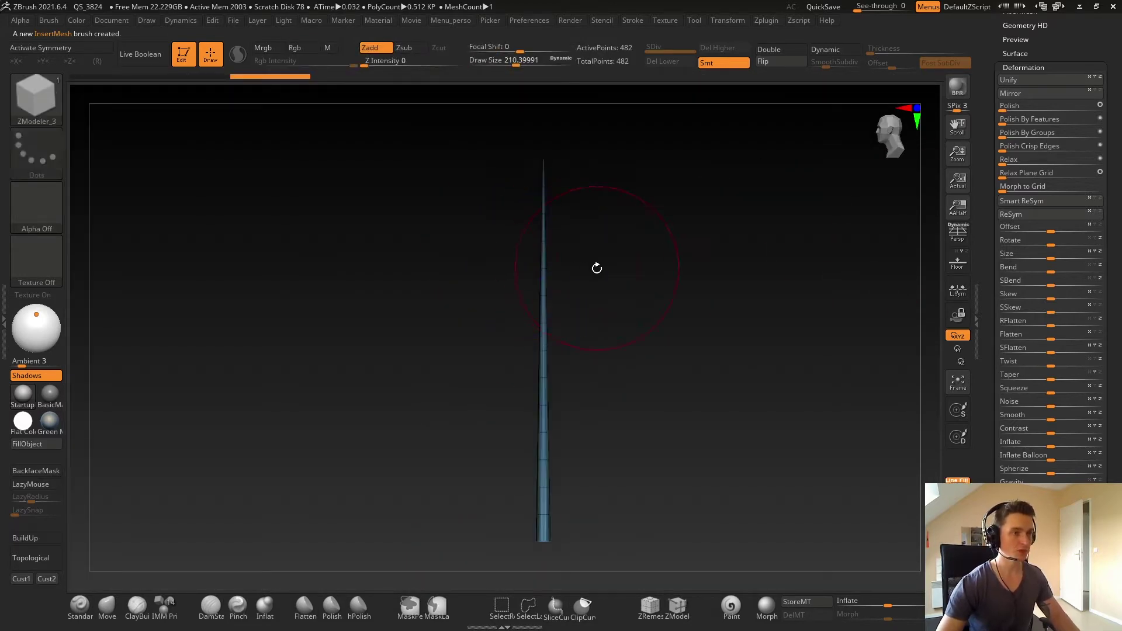
mouse_move(531, 261)
right_mouse_down("ctrl")
mouse_move(587, 255)
mouse_move(560, 244)
right_mouse_up("ctrl")
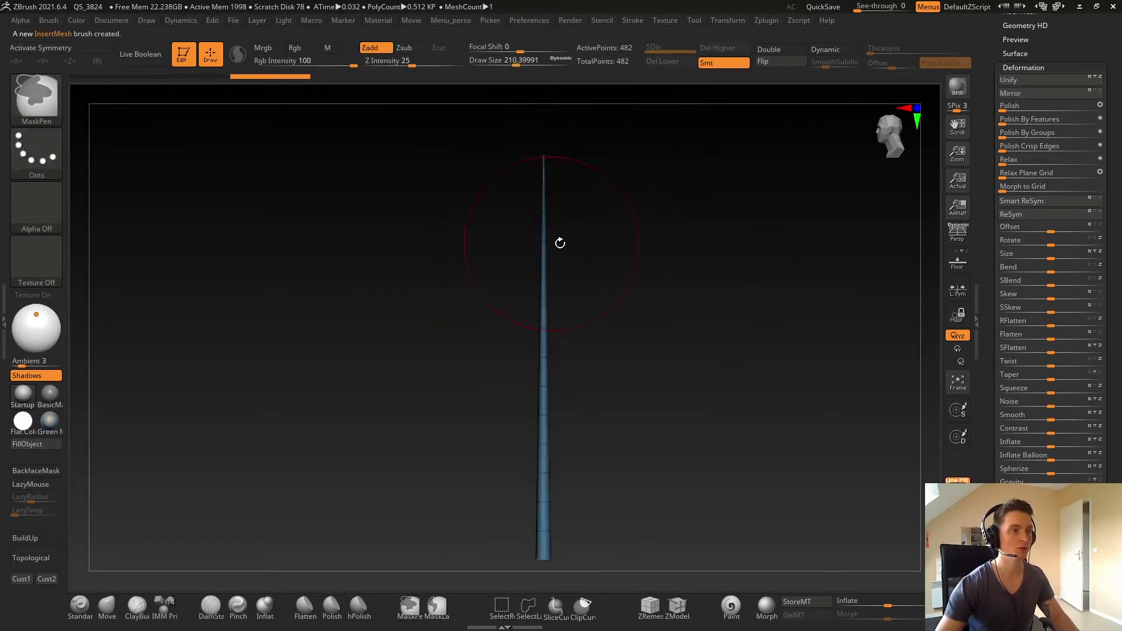
mouse_move(601, 168)
left_mouse_down("ctrl")
mouse_move(506, 311)
mouse_move(504, 394)
left_mouse_up("ctrl")
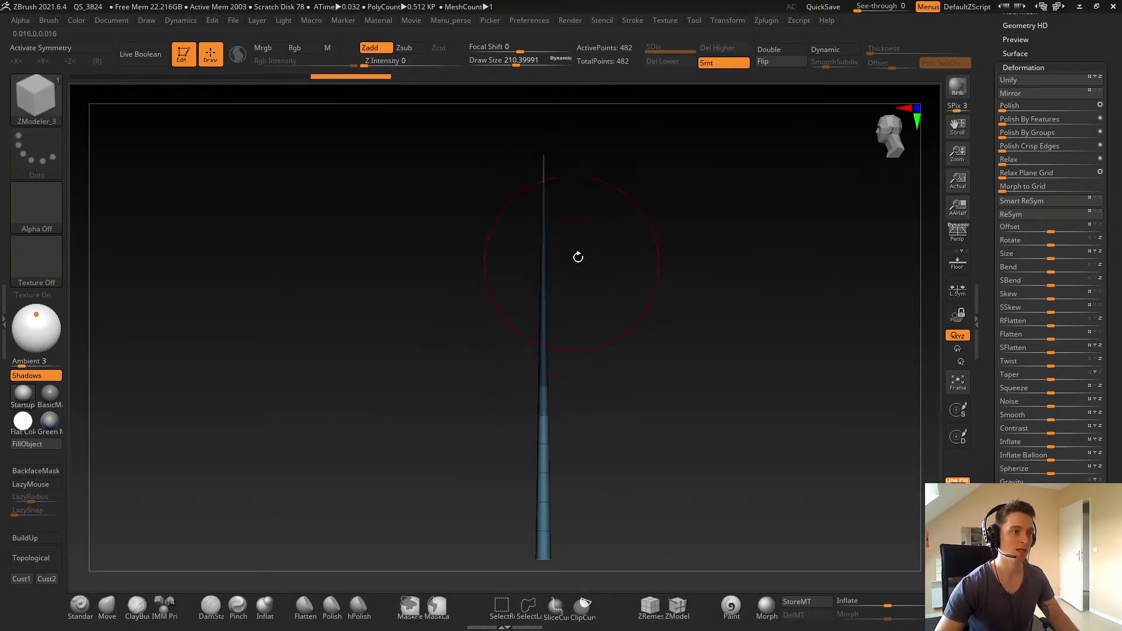
mouse_move(560, 259)
left_mouse_down()
mouse_move(585, 266)
mouse_move(558, 316)
left_mouse_up()
right_click_drag(536, 286, 548, 316, "ctrl")
Set the draw size to about 15.5 and the ZModeler polygon action to Insert NanoMesh with target Polygroup All
key("s")
left_click_drag(551, 316, 527, 315)
mouse_move(540, 317)
right_mouse_down("ctrl")
mouse_move(608, 351)
mouse_move(591, 345)
right_mouse_up("ctrl")
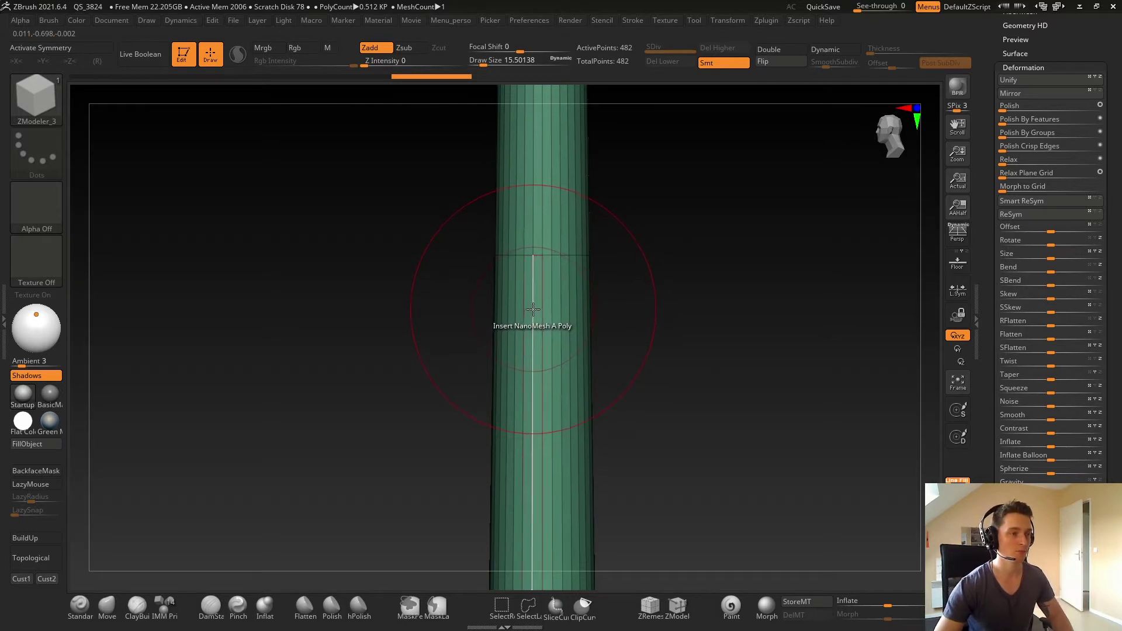
key("space")
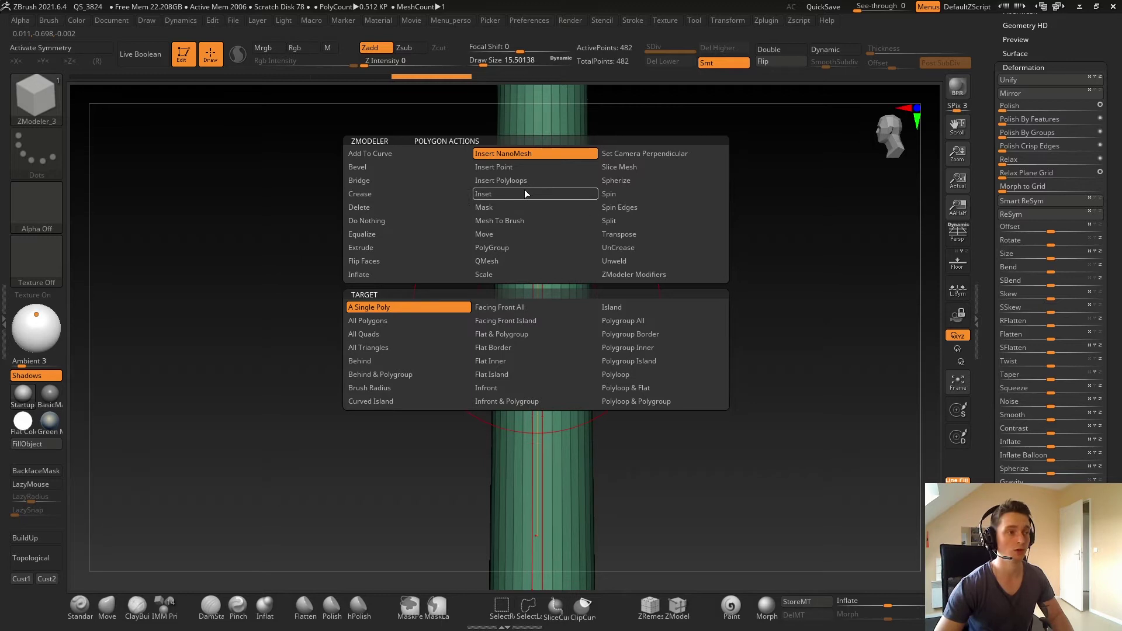
left_click(622, 322)
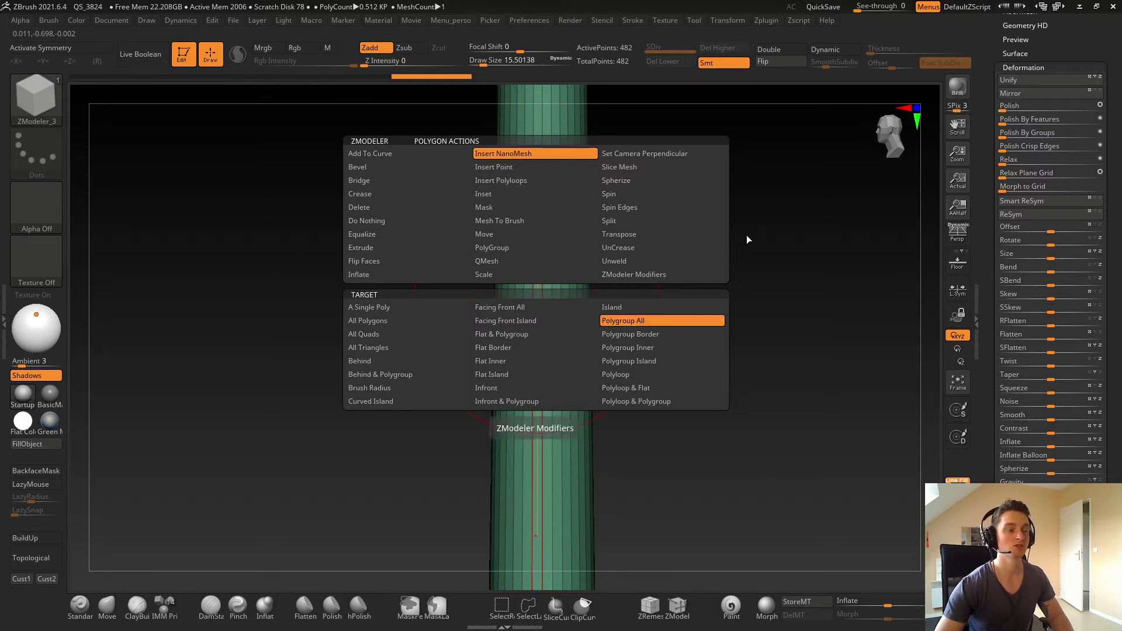
left_click(546, 209)
Insert the tapered NanoMesh on all polygons of the trunk's upper polygroup
key("ctrl")
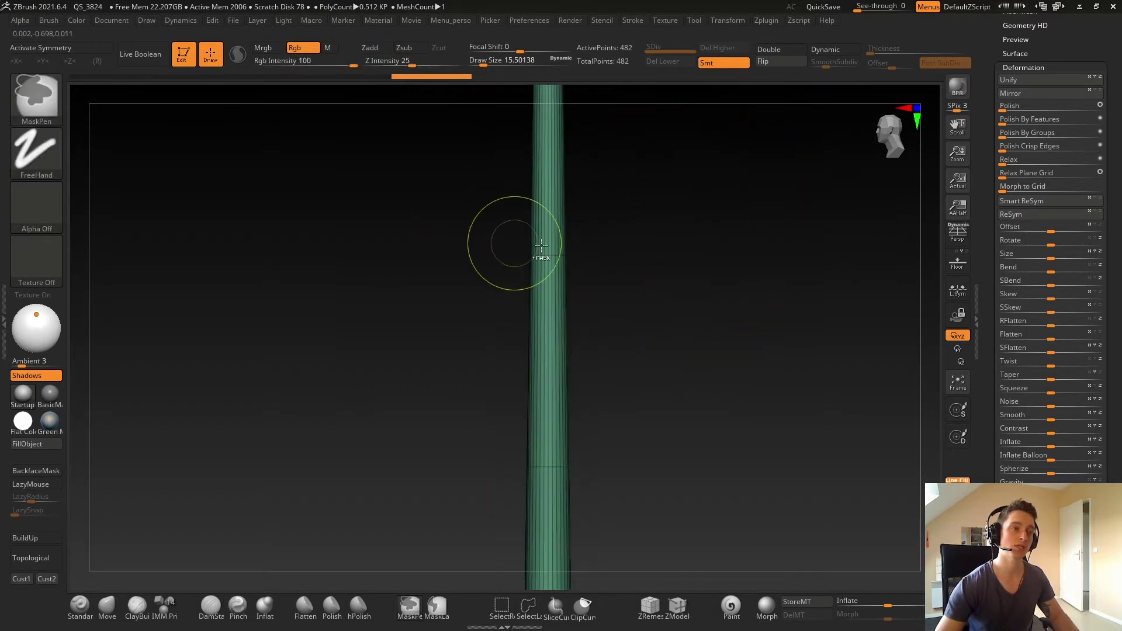
mouse_move(541, 243)
right_mouse_down("ctrl")
mouse_move(523, 258)
mouse_move(526, 296)
mouse_move(608, 295)
mouse_move(565, 264)
mouse_move(574, 268)
right_mouse_up("ctrl")
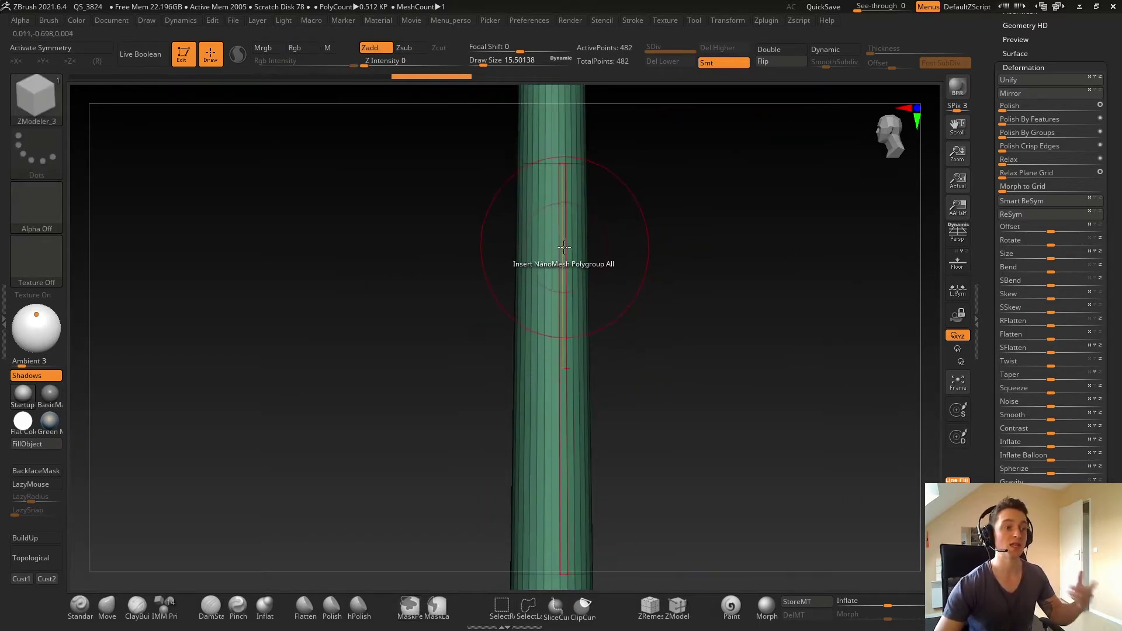
left_click_drag(553, 252, 609, 261)
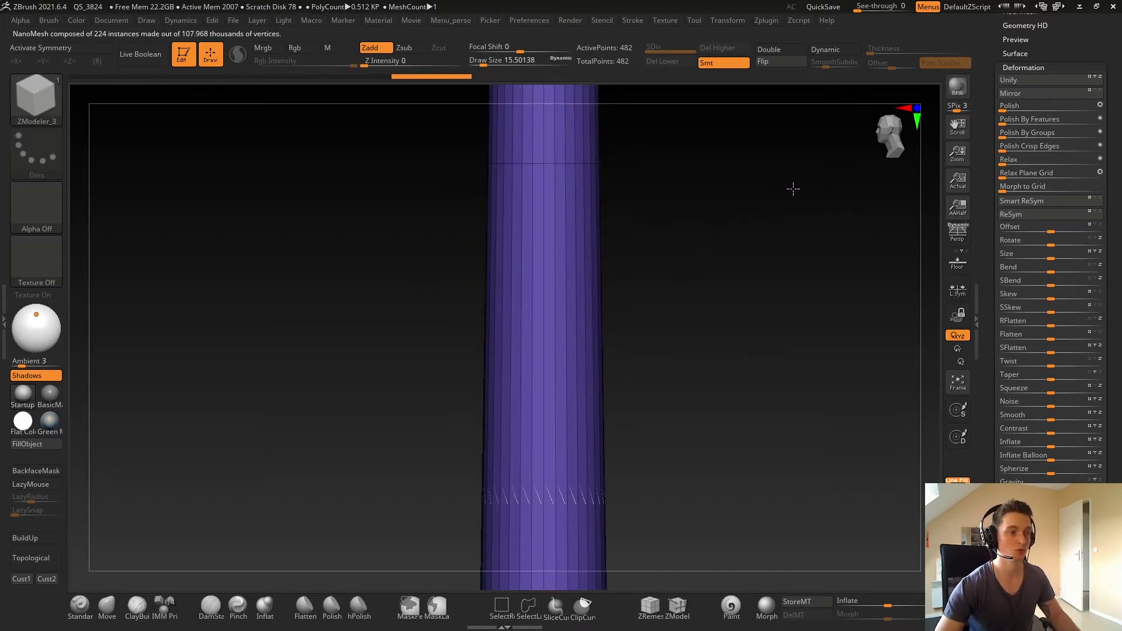
left_click(1044, 93)
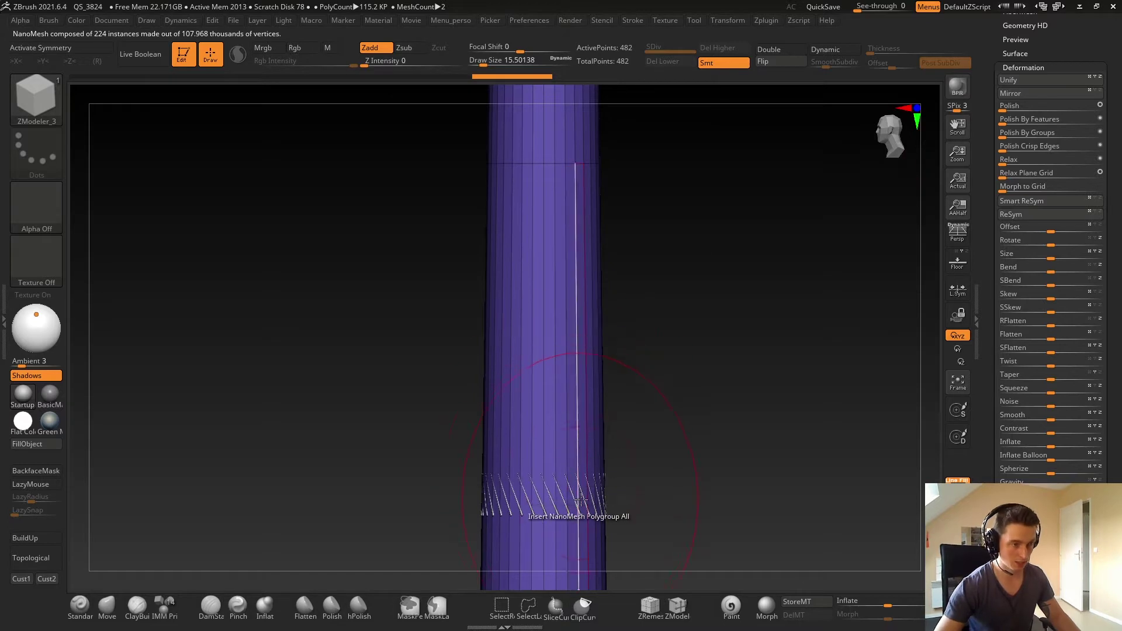
Open the NanoMesh settings in place of Deformation and increase the branch instances' Size to about 2.52
right_click_drag(533, 512, 531, 426, "ctrl")
right_click_drag(630, 422, 619, 307, "alt")
right_click_drag(632, 176, 645, 276, "ctrl")
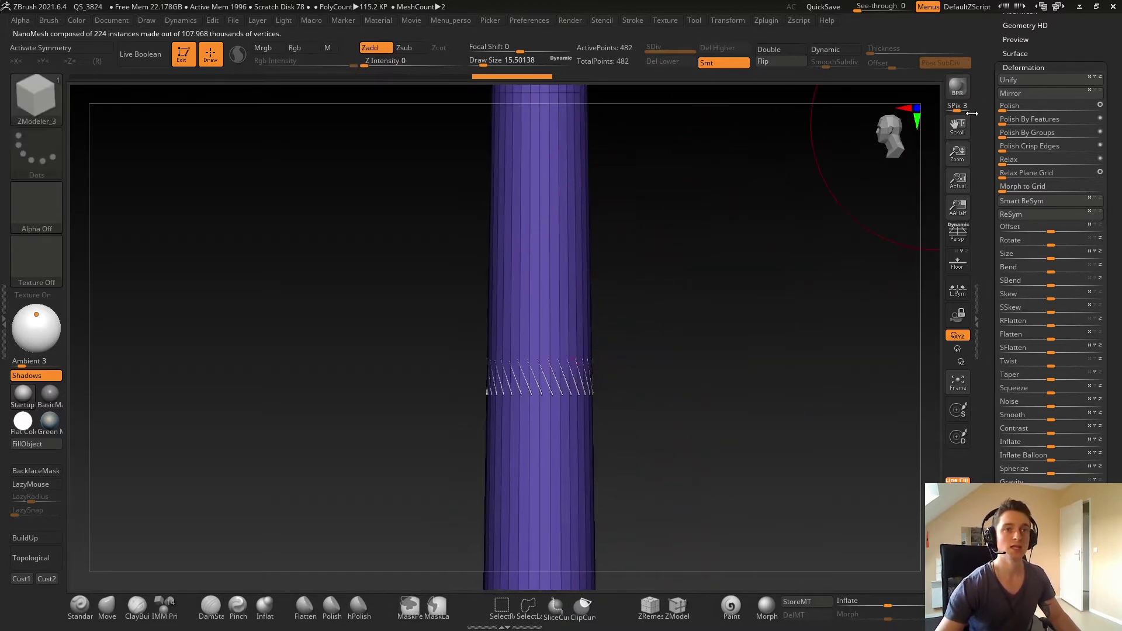
left_click(1023, 67)
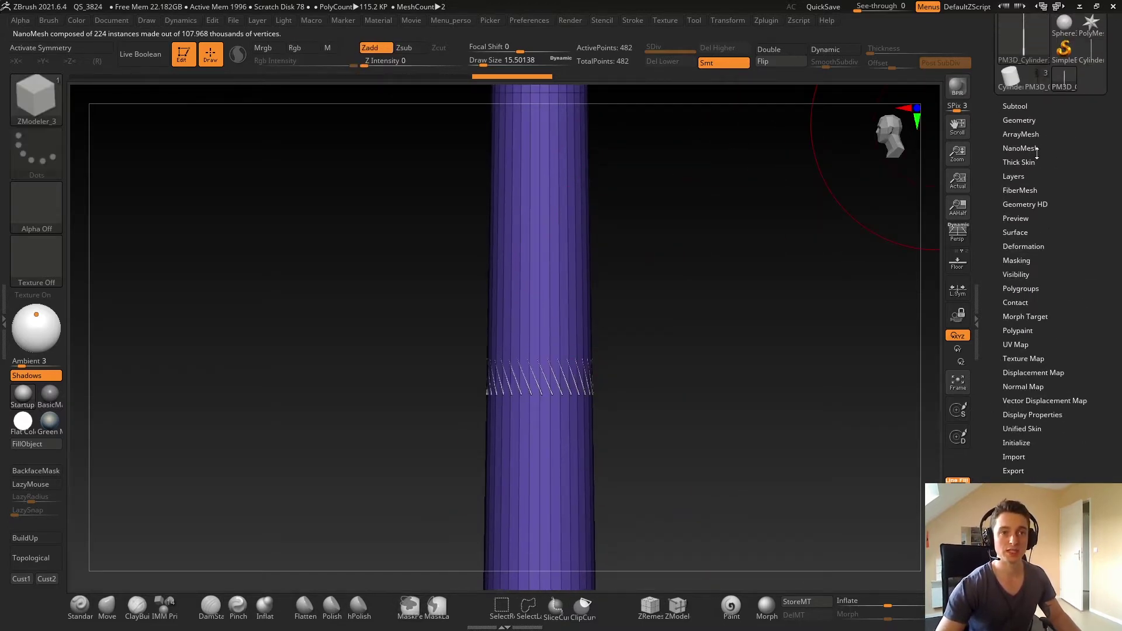
left_click(1029, 148)
left_click_drag(1067, 134, 1067, 63)
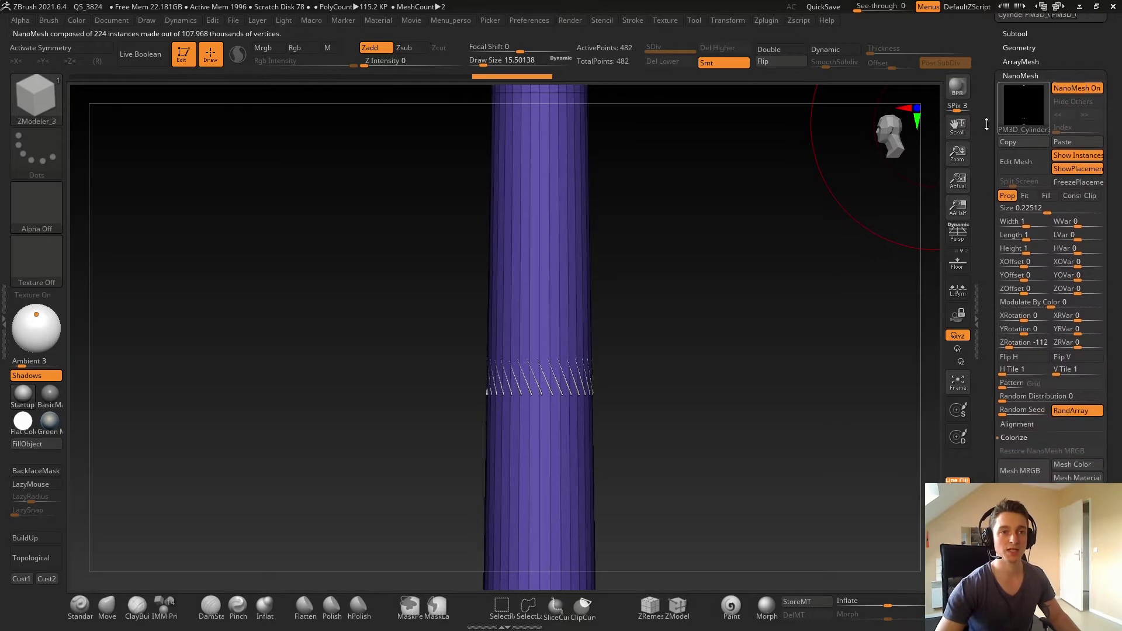
left_click_drag(1046, 211, 1078, 211)
right_click_drag(895, 237, 775, 252, "ctrl")
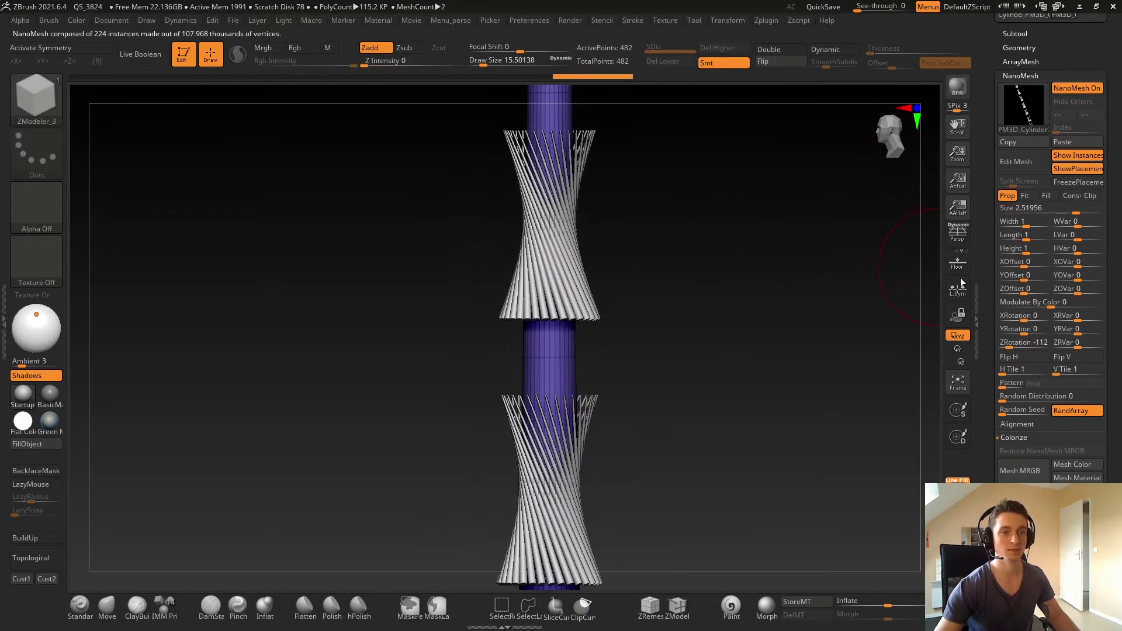
Set the NanoMesh ZRotation to 0
left_click_drag(992, 308, 991, 280)
scroll(992, 280, "down", 2)
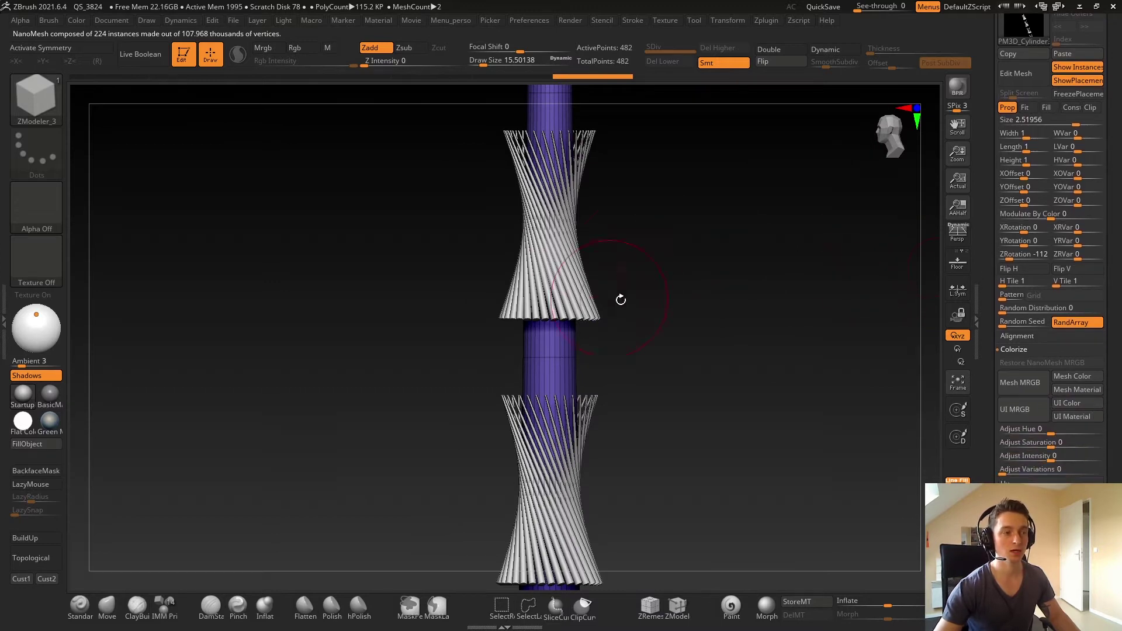
left_click(1021, 254)
type("0")
key("Return")
left_click(1024, 240)
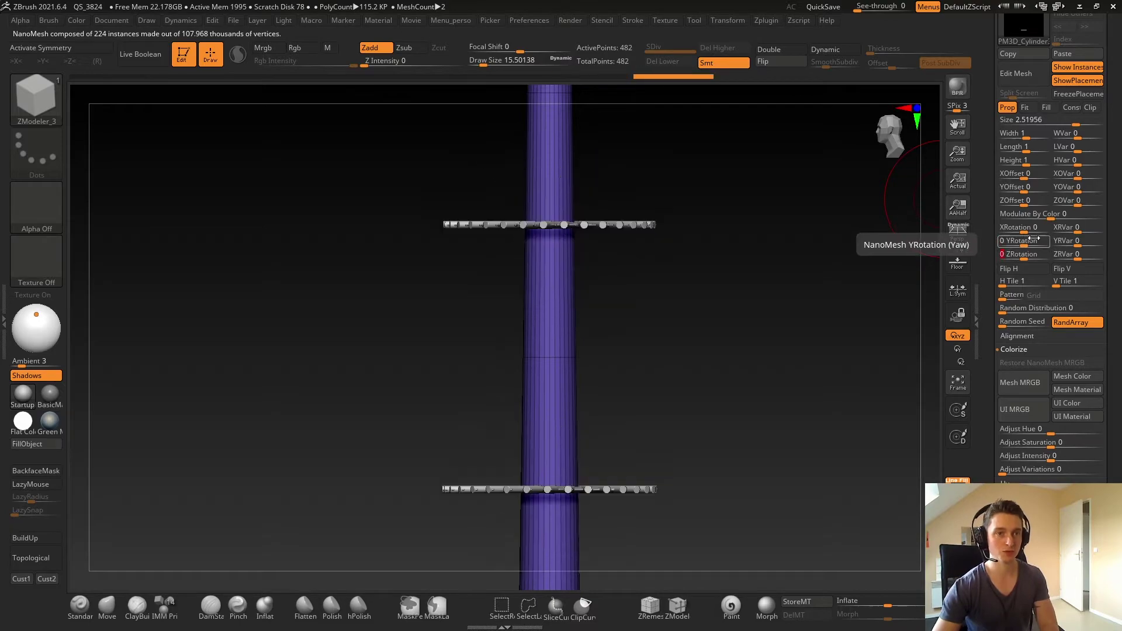
Set the NanoMesh XRotation to 90 so the branches radiate outward from the trunk, checking them from above
left_click_drag(802, 286, 800, 325)
right_click_drag(800, 325, 802, 293, "shift")
right_click_drag(797, 242, 817, 409, "alt")
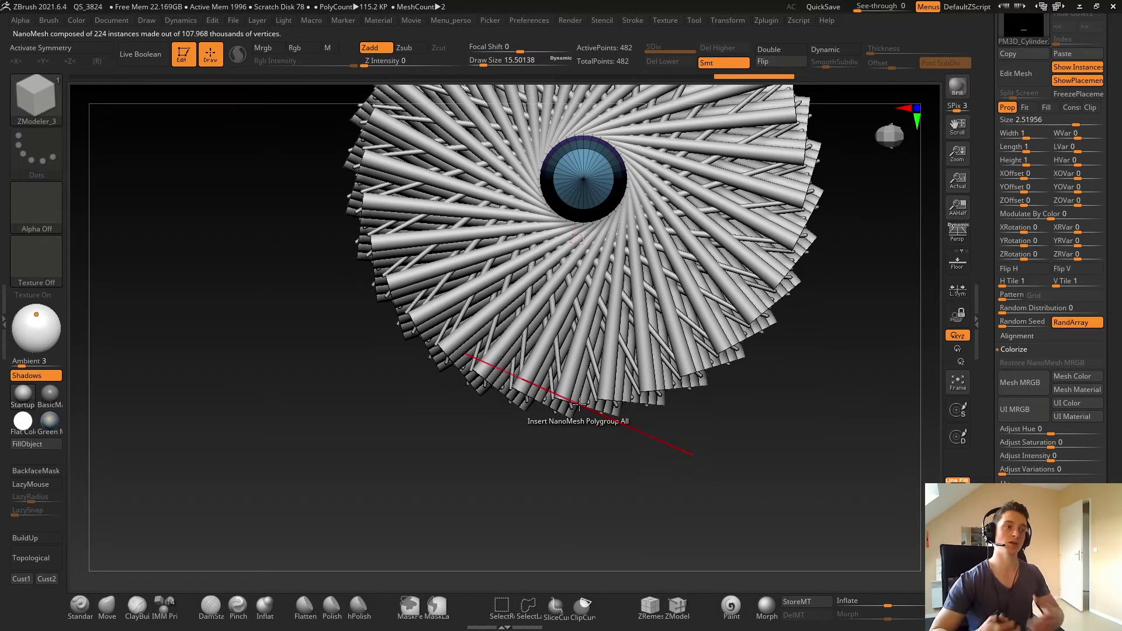
left_click_drag(579, 404, 531, 170)
right_click_drag(694, 304, 739, 274)
key("ctrl+z")
left_click_drag(738, 273, 1035, 232)
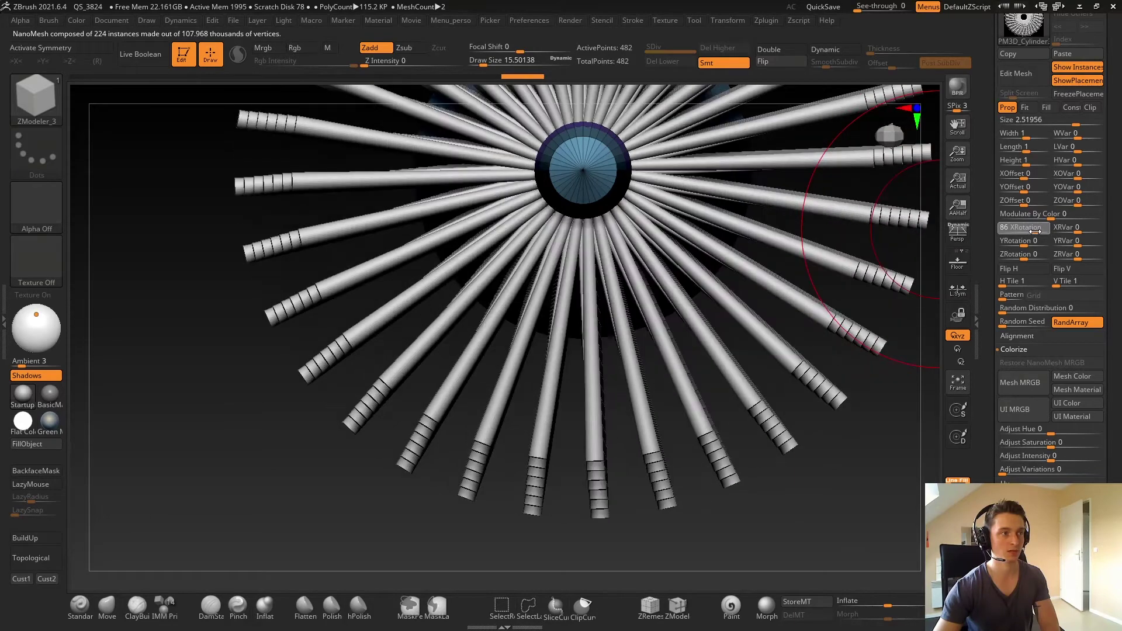
left_click(1035, 231)
type("90")
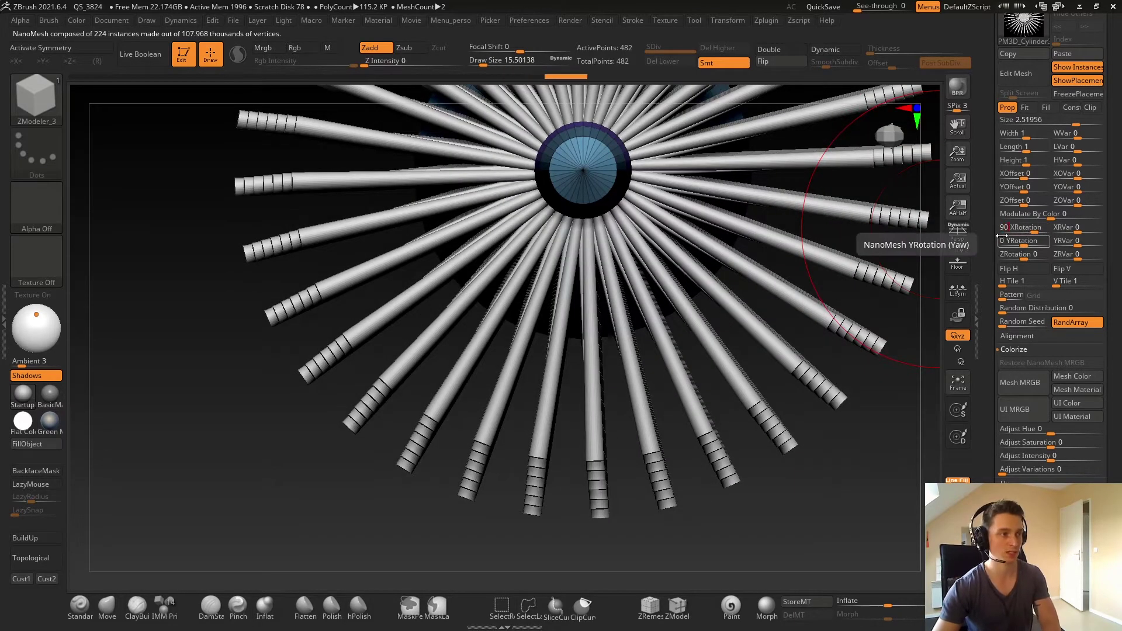
key("Return")
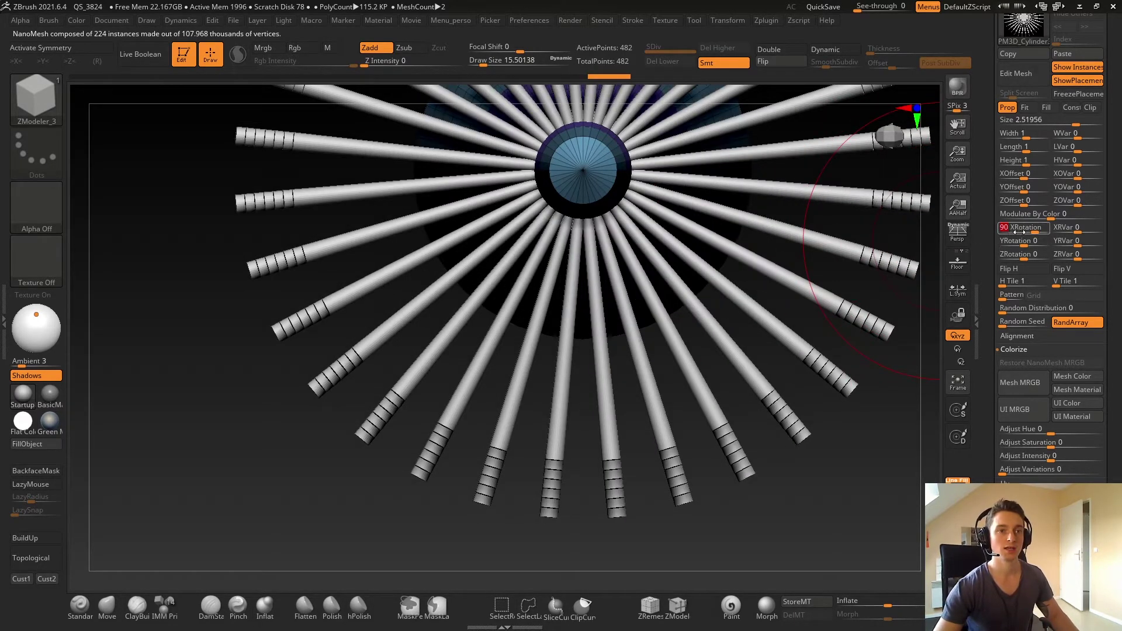
mouse_move(574, 248)
right_mouse_down()
mouse_move(563, 237)
mouse_move(570, 255)
right_mouse_up()
Keep the NanoMesh XOffset at 0 and set the YOffset to 1.1
left_click(1017, 201)
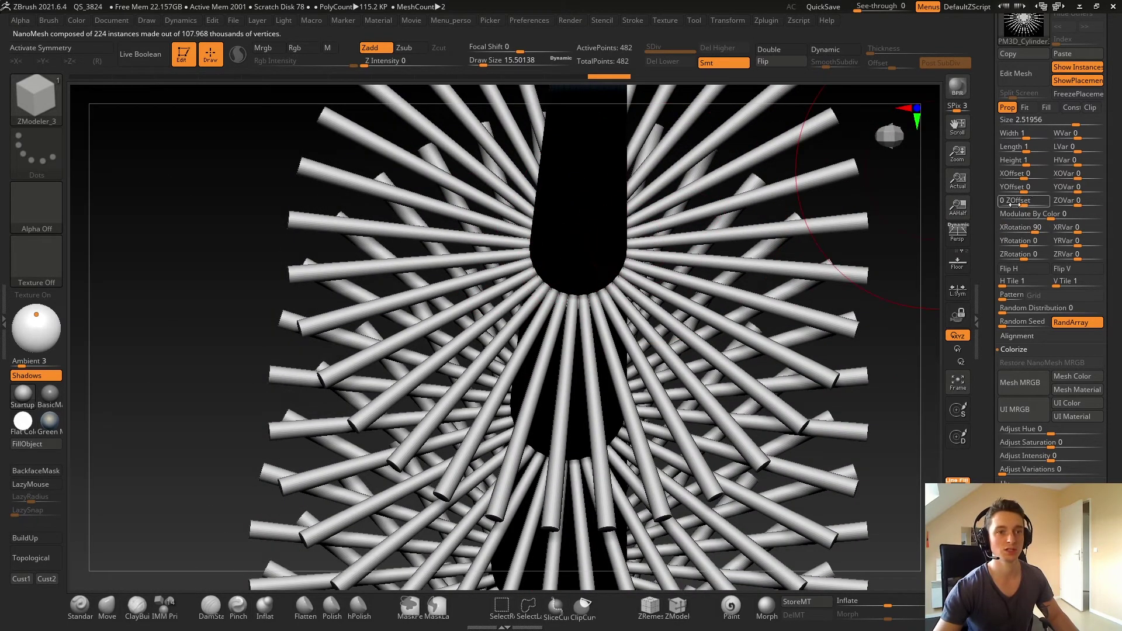
left_click_drag(1024, 174, 1042, 190)
type("0")
key("Return")
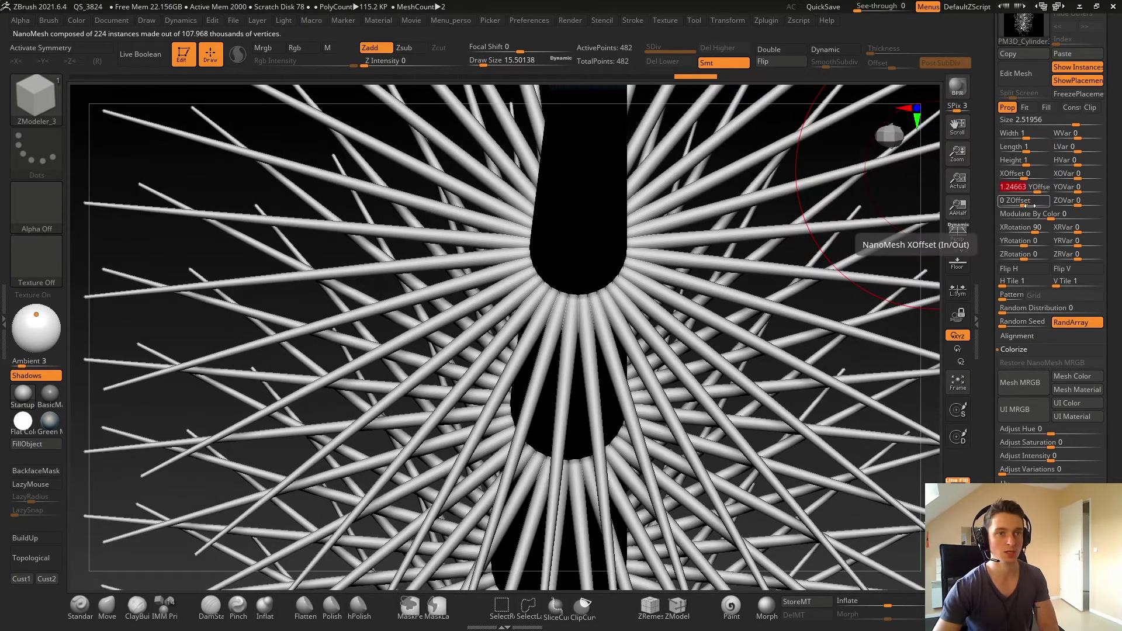
type("1.1")
key("Return")
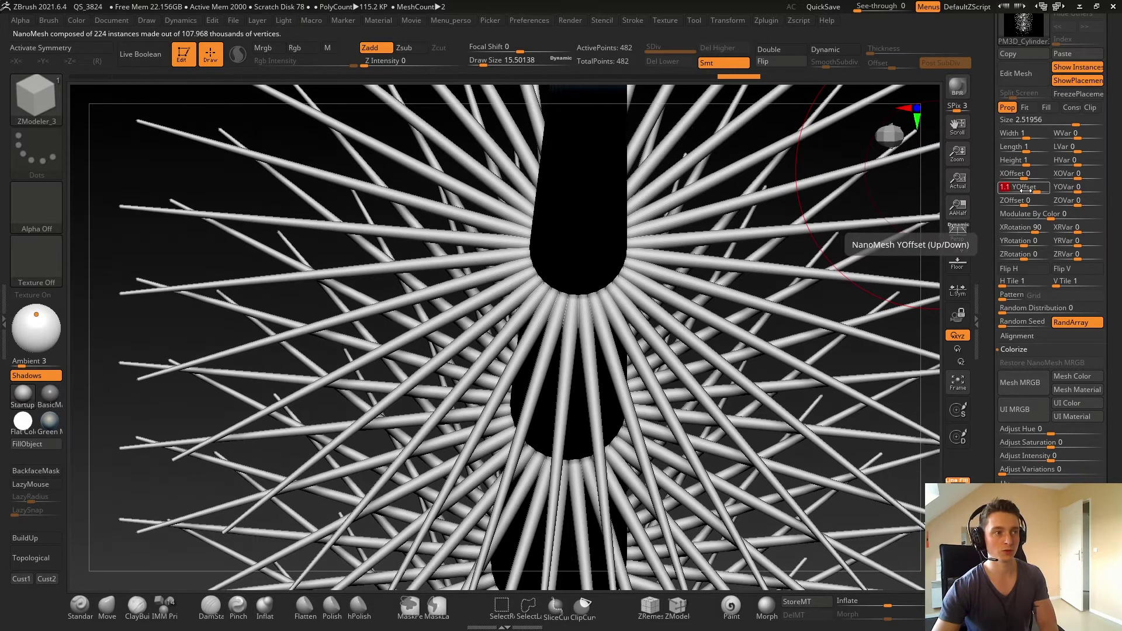
Turn off the polyframe display and increase the NanoMesh branch Size to about 7.33
mouse_move(730, 274)
right_mouse_down()
mouse_move(749, 221)
mouse_move(734, 303)
mouse_move(584, 339)
mouse_move(701, 337)
right_mouse_up()
mouse_move(702, 337)
left_mouse_down()
mouse_move(787, 338)
mouse_move(744, 233)
mouse_move(782, 300)
mouse_move(772, 231)
left_mouse_up()
key("shift+f")
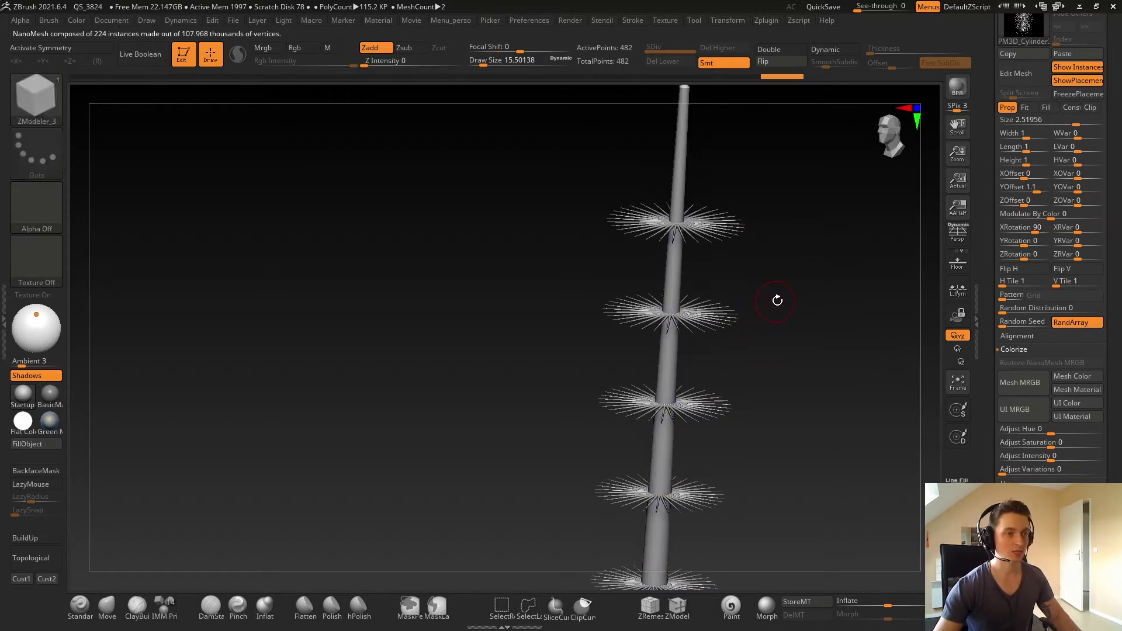
right_click_drag(776, 301, 727, 313, "ctrl")
mouse_move(683, 316)
left_mouse_down()
mouse_move(764, 350)
mouse_move(584, 321)
mouse_move(684, 314)
left_mouse_up()
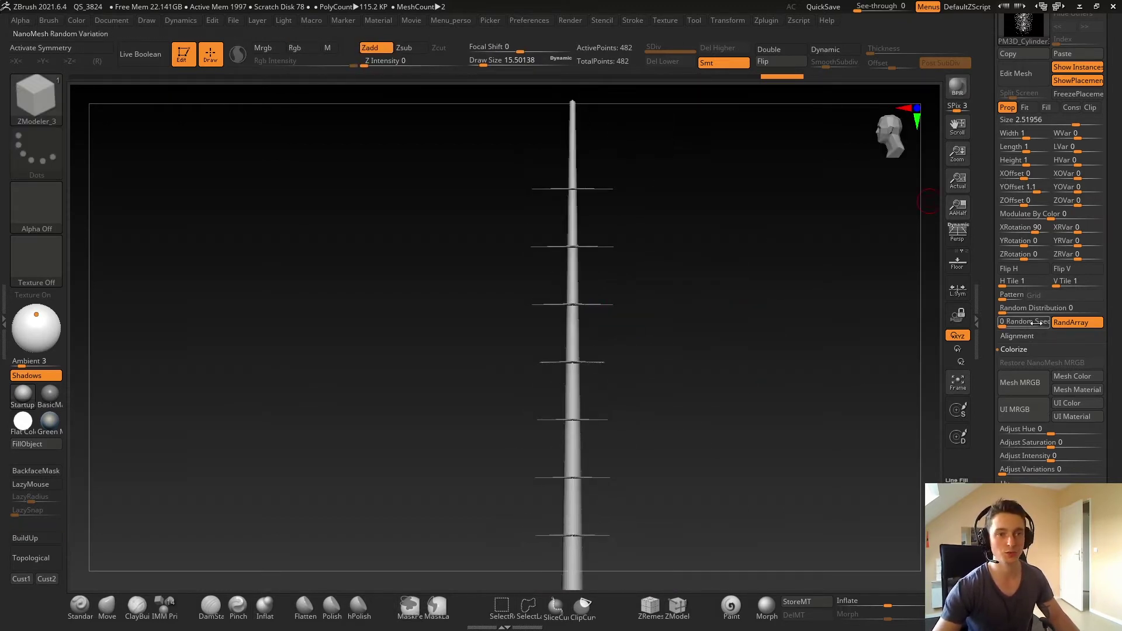
left_click_drag(1075, 123, 1095, 138)
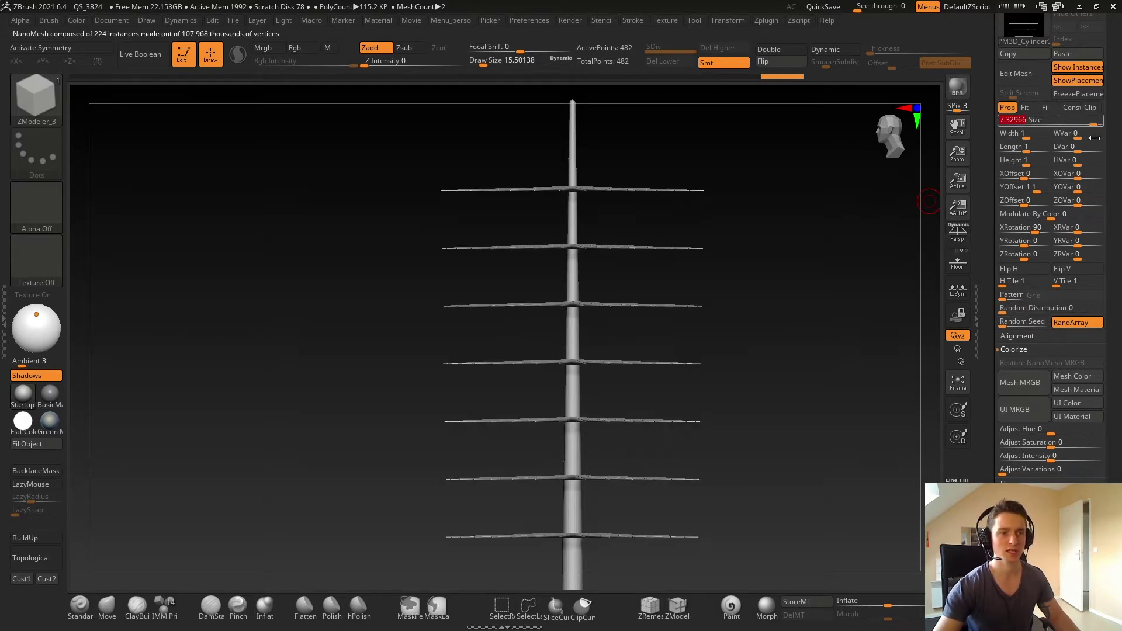
Set the NanoMesh Random Distribution to 0.3 to scatter the branches irregularly along the trunk
left_click_drag(1018, 309, 1028, 308)
left_click(1018, 306)
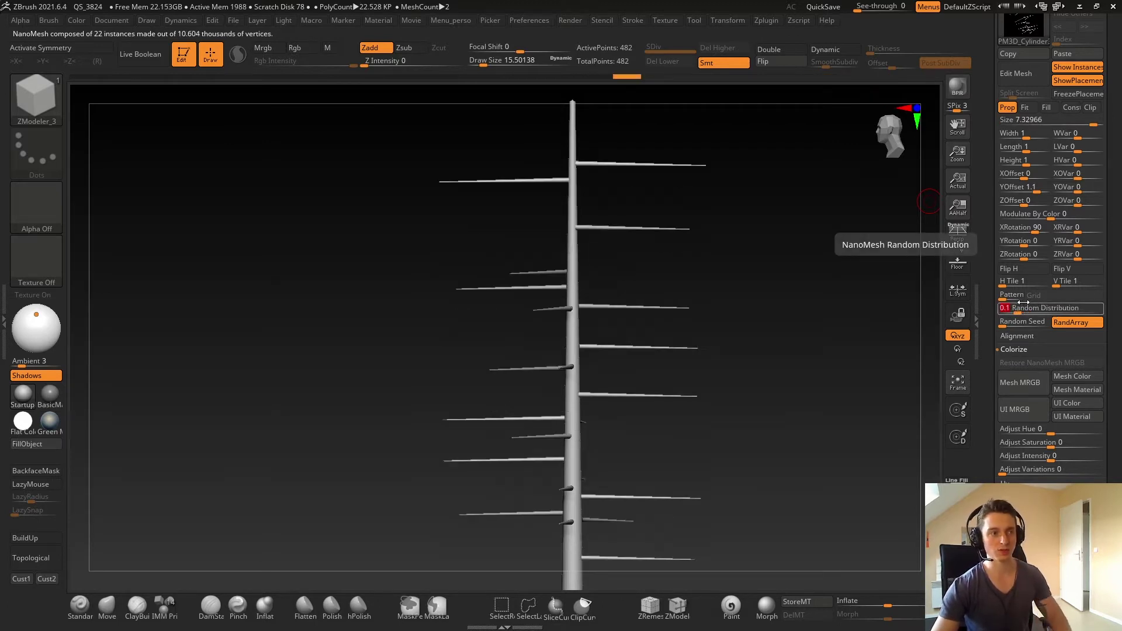
mouse_move(733, 290)
right_mouse_down("ctrl")
mouse_move(718, 279)
mouse_move(737, 296)
right_mouse_up("ctrl")
left_click_drag(1028, 311, 1032, 303)
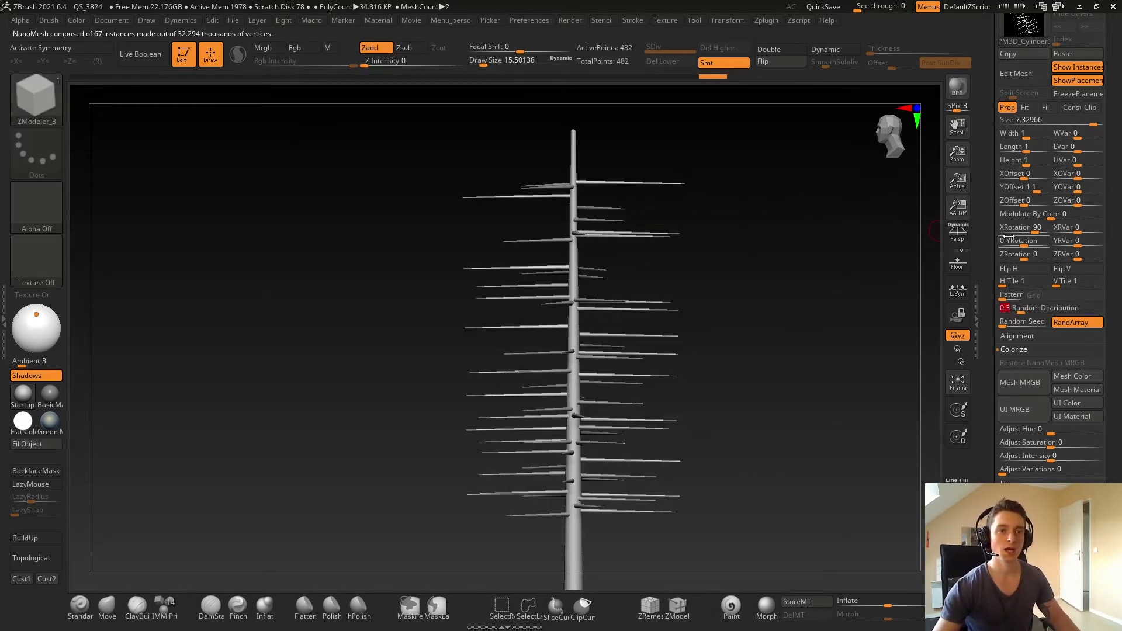
Set the branches' YRotation to 13 and both the YRotation and ZRotation variations to 10
left_click_drag(1027, 241, 1029, 242)
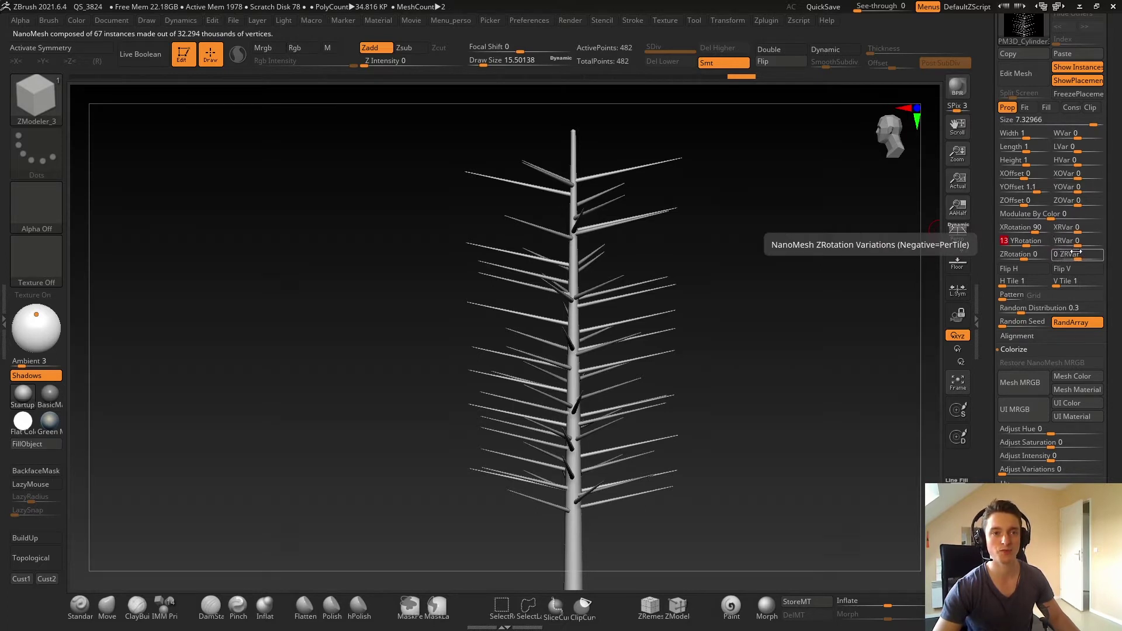
left_click_drag(1077, 244, 1073, 246)
type("1")
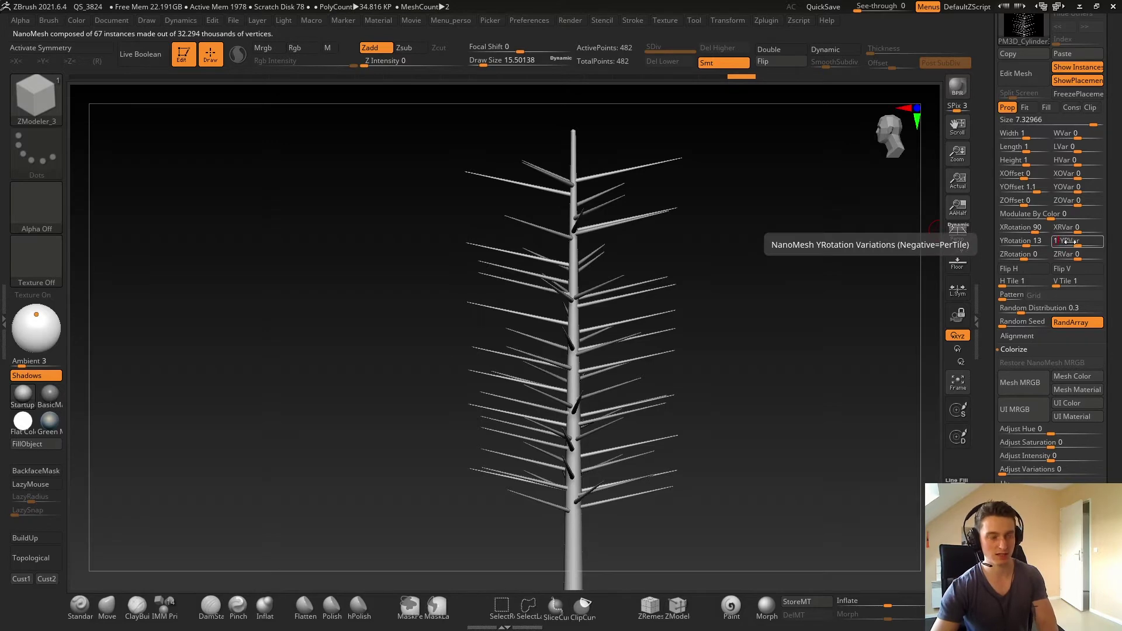
type("0")
key("Return")
type("10")
key("Return")
left_click_drag(746, 301, 771, 306)
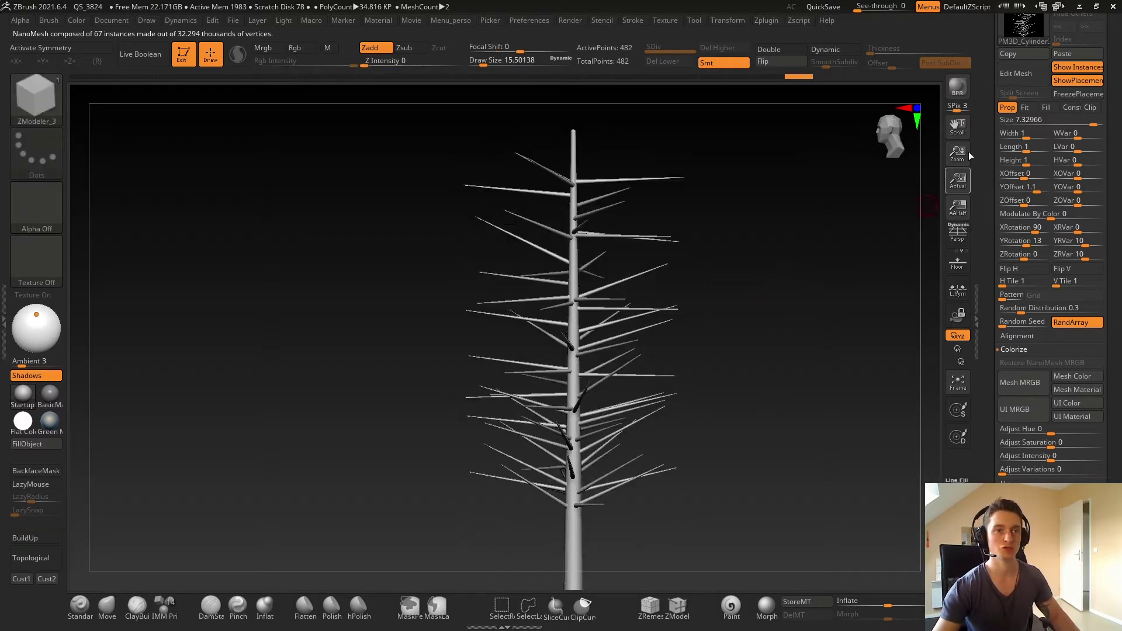
Keep the branches' Length at 1 and set the length variation to -15
right_click_drag(833, 196, 829, 234, "ctrl")
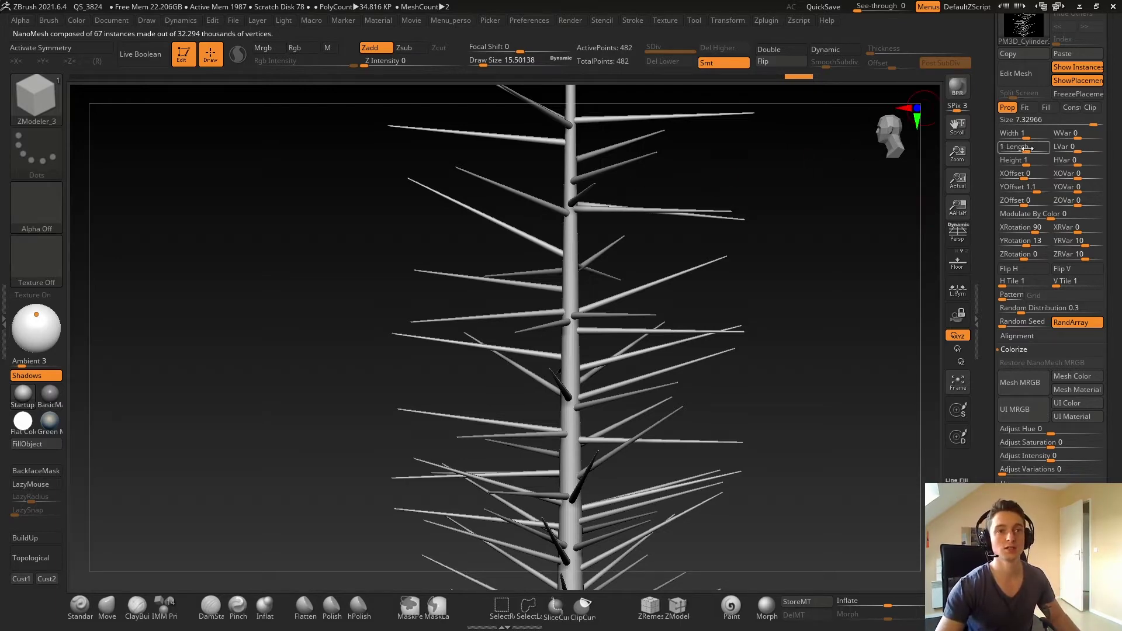
left_click_drag(1028, 149, 1067, 151)
type("1")
key("Return")
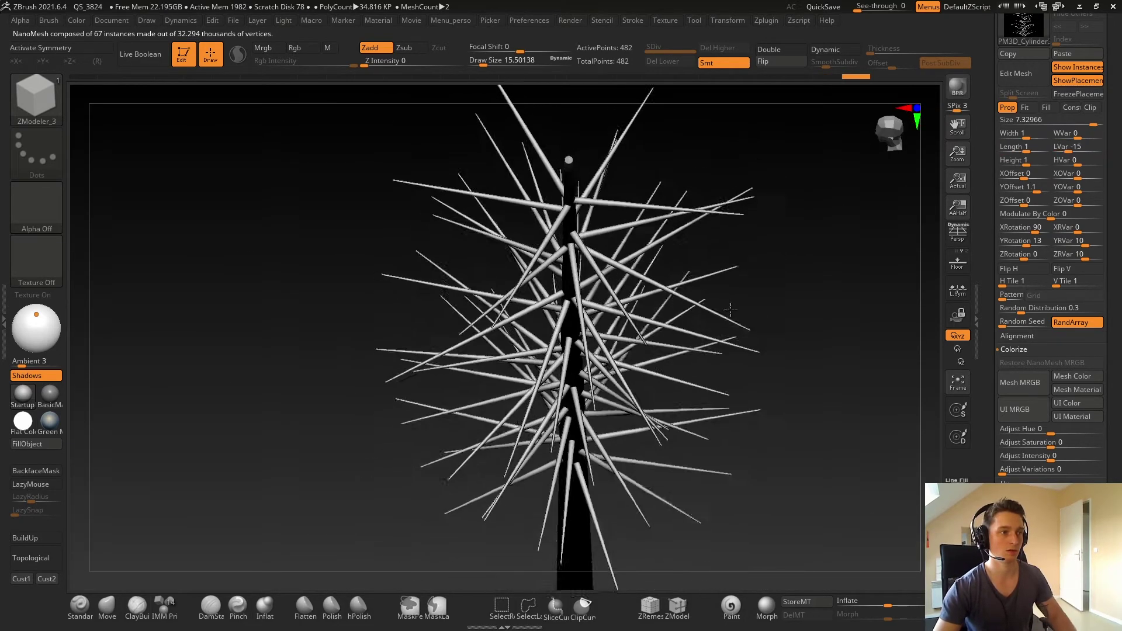
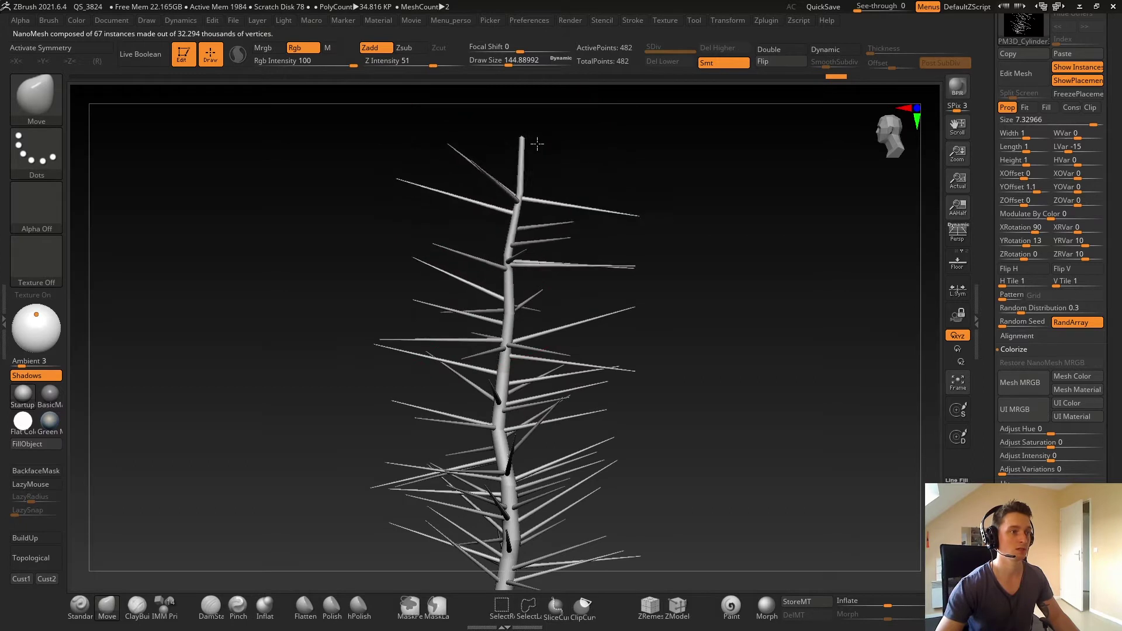
Bend the upper part of the trunk with the Move brush, reducing the draw size to about 95
left_click_drag(488, 263, 483, 276)
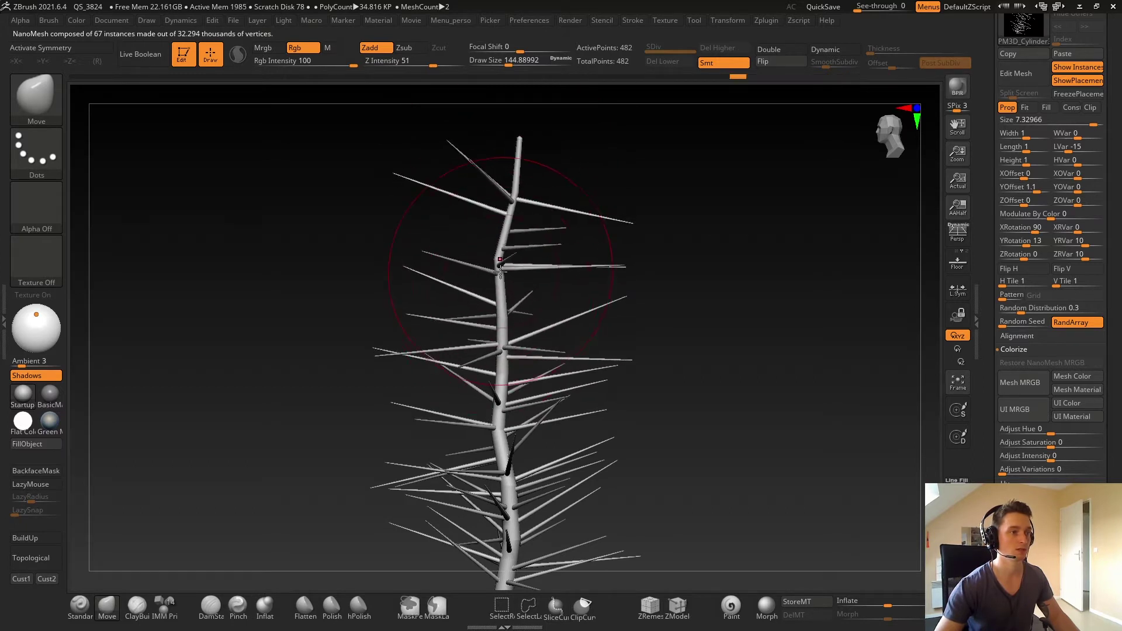
key("s")
left_click_drag(527, 181, 518, 181)
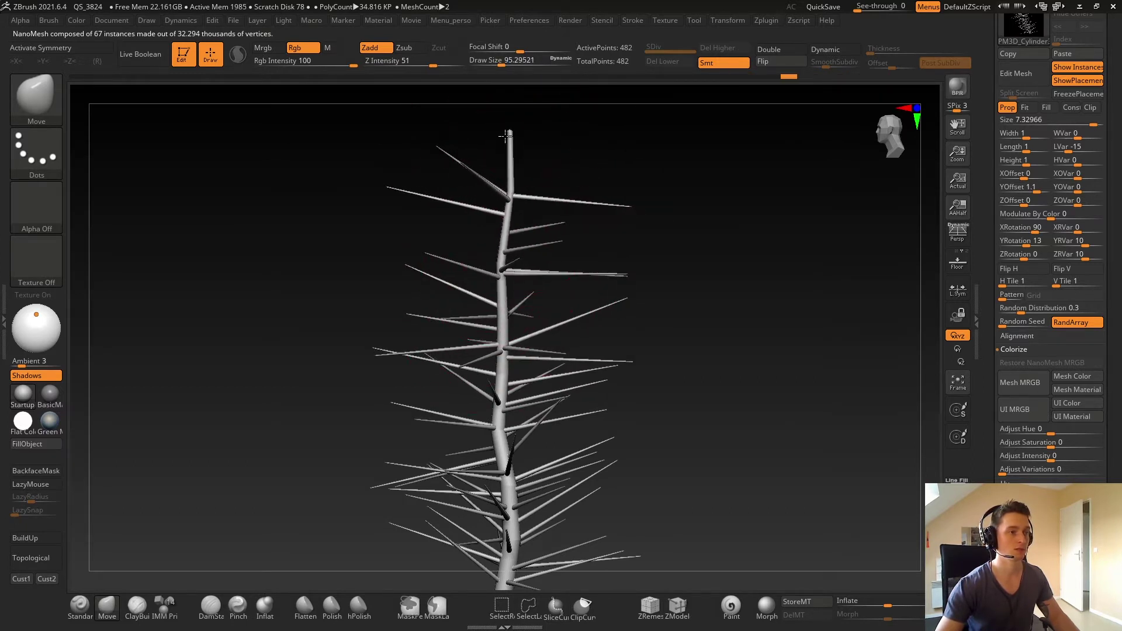
key("f")
Set the draw size to about 119, bend the trunk below and among the lower branches, and smooth the bends
right_click_drag(513, 292, 519, 401, "ctrl")
key("s")
left_click_drag(519, 401, 525, 401)
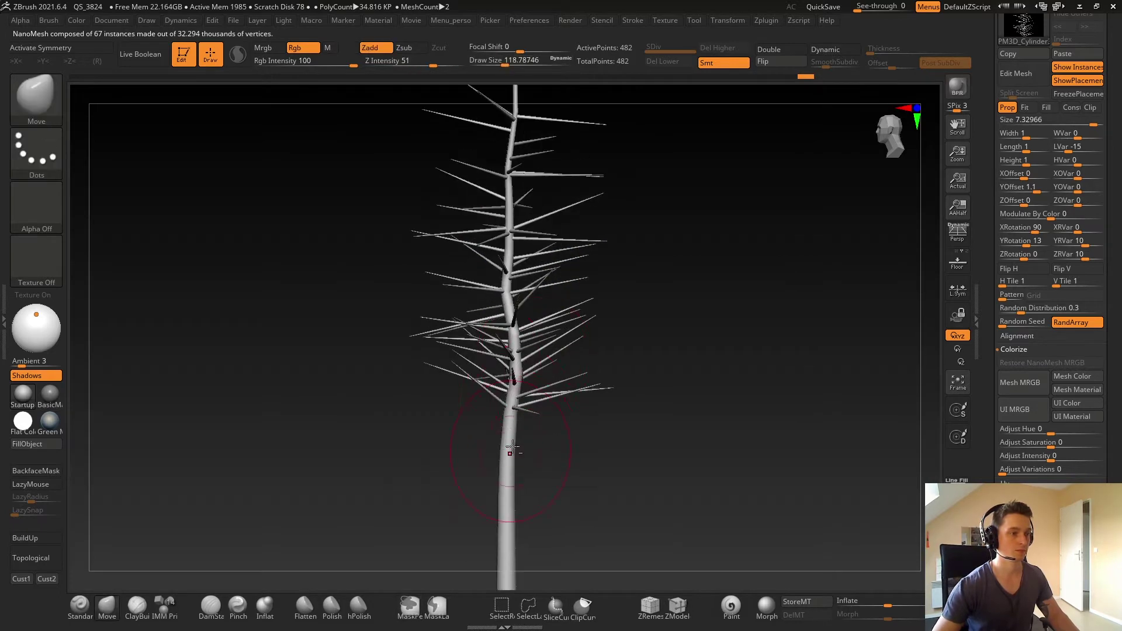
right_click_drag(513, 447, 491, 390, "alt")
mouse_move(491, 419)
left_mouse_down()
mouse_move(491, 439)
mouse_move(474, 370)
mouse_move(492, 332)
mouse_move(491, 345)
left_mouse_up()
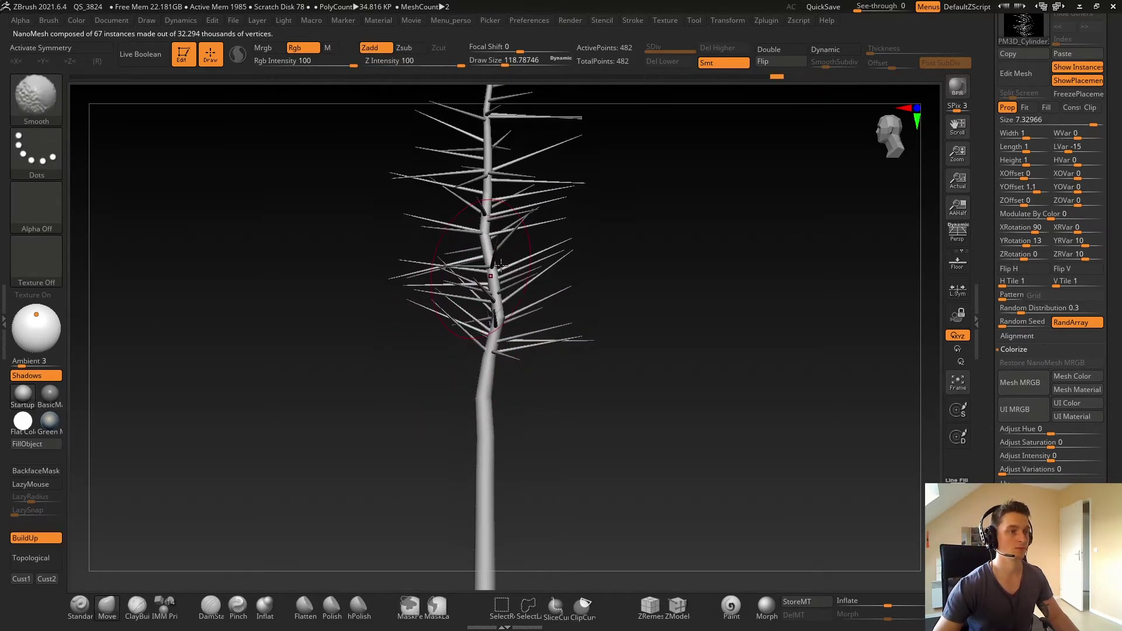
mouse_move(501, 266)
right_mouse_down("ctrl")
mouse_move(499, 217)
mouse_move(499, 290)
right_mouse_up("ctrl")
left_click_drag(498, 348, 495, 304)
left_click_drag(486, 218, 484, 230)
mouse_move(580, 199)
right_mouse_down("ctrl")
mouse_move(587, 286)
mouse_move(608, 327)
right_mouse_up("ctrl")
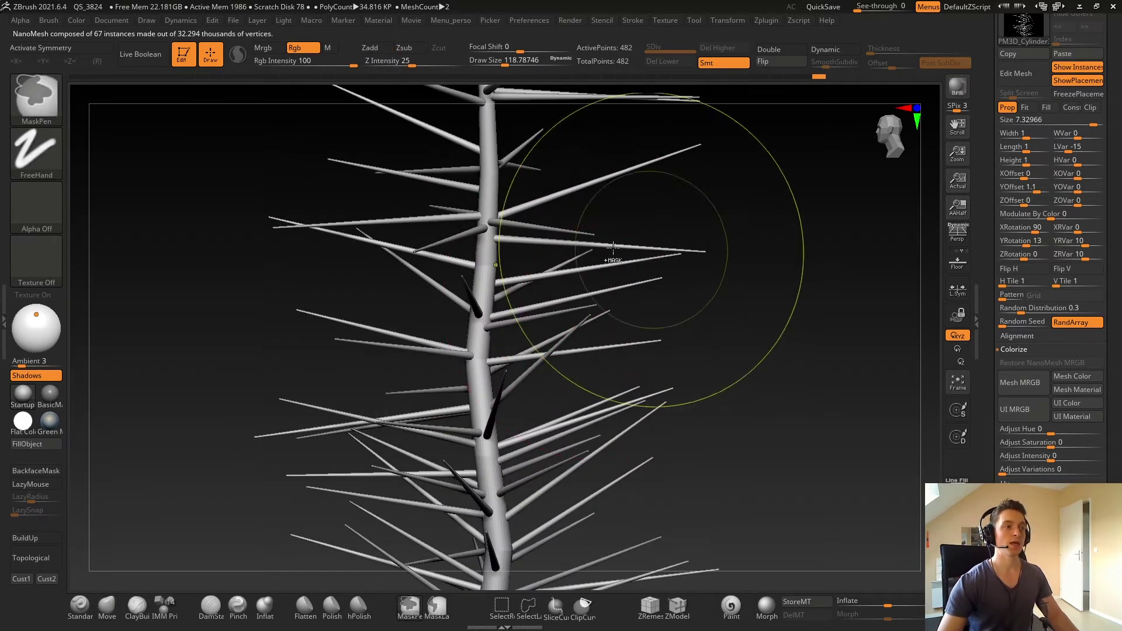
right_click_drag(613, 248, 596, 170, "ctrl")
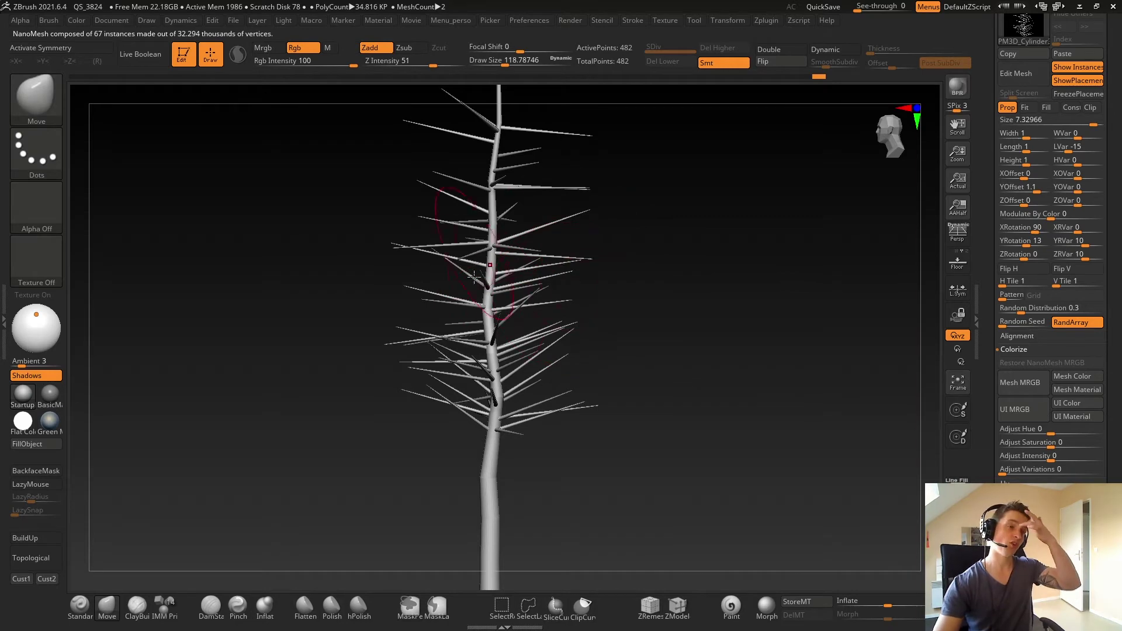
right_click_drag(476, 155, 439, 195)
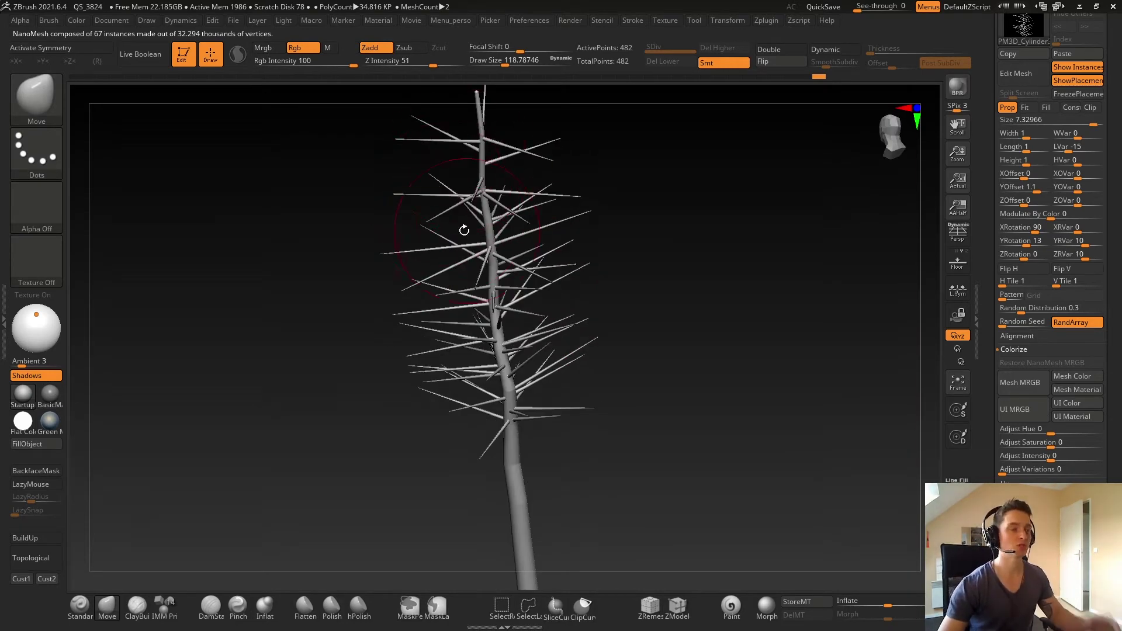
right_click_drag(460, 252, 598, 223)
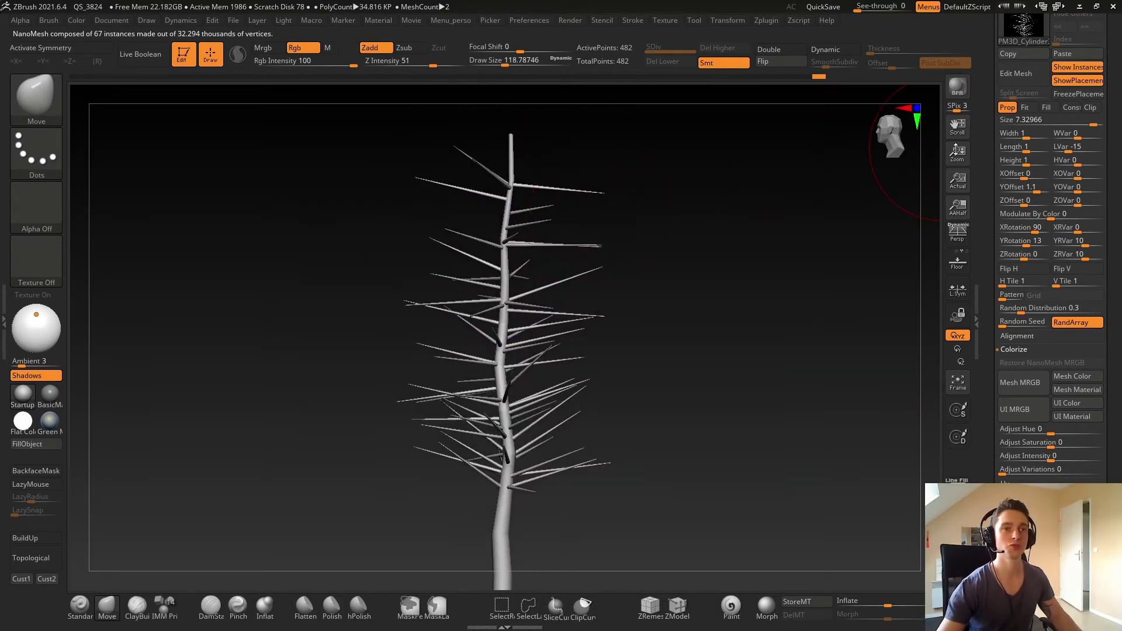
Open the NanoMesh branch for separate mesh editing and set Split Screen to 0
scroll(982, 131, "up", 5)
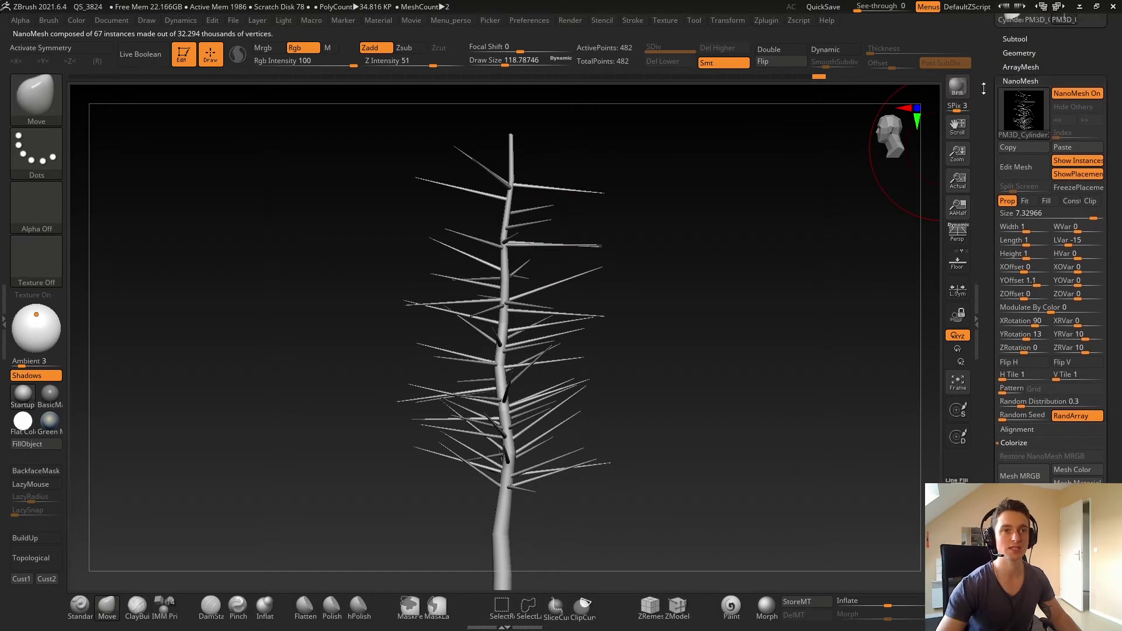
left_click(1020, 168)
left_click_drag(764, 204, 623, 174)
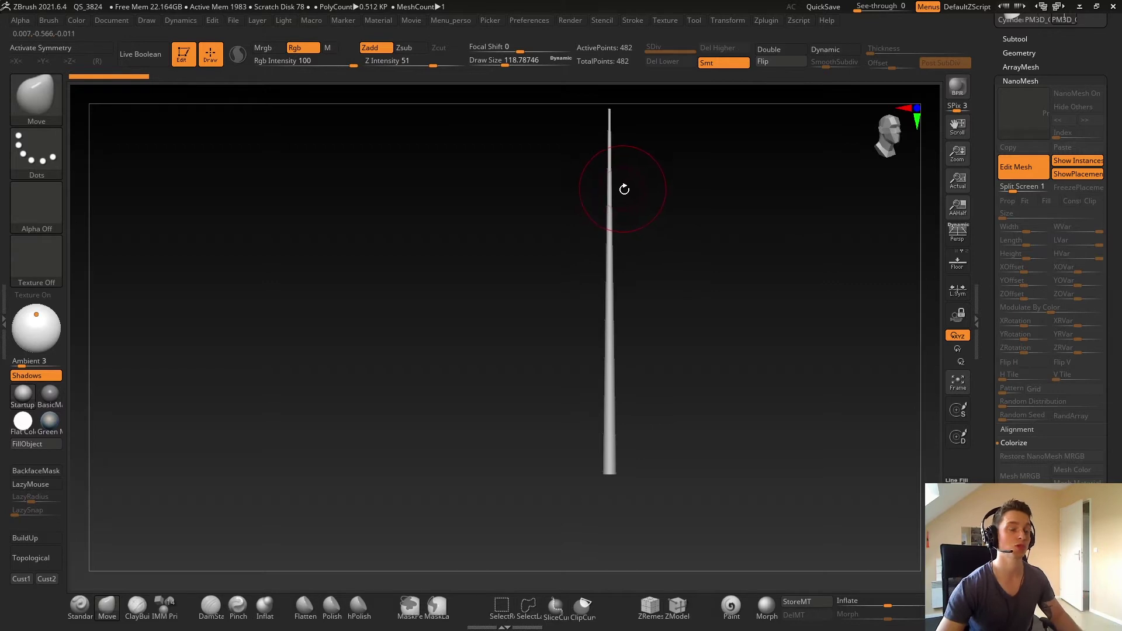
left_click_drag(624, 189, 653, 192)
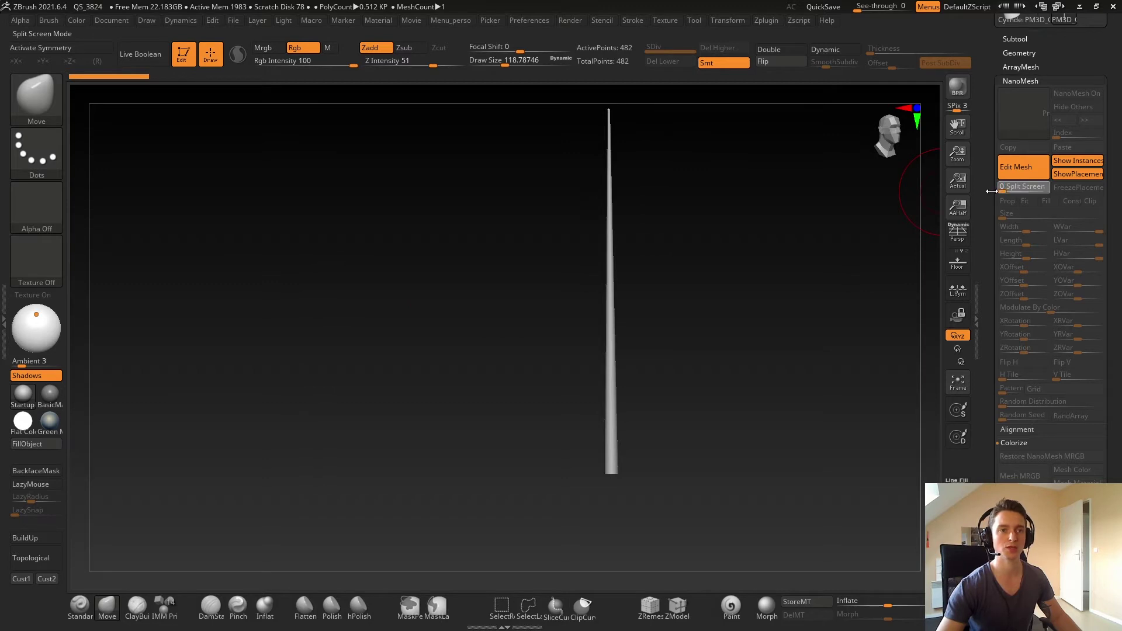
Set Split Screen to 1 for the branch mesh editing and enlarge the Move brush's draw size to about 222
left_click_drag(1026, 189, 1002, 188)
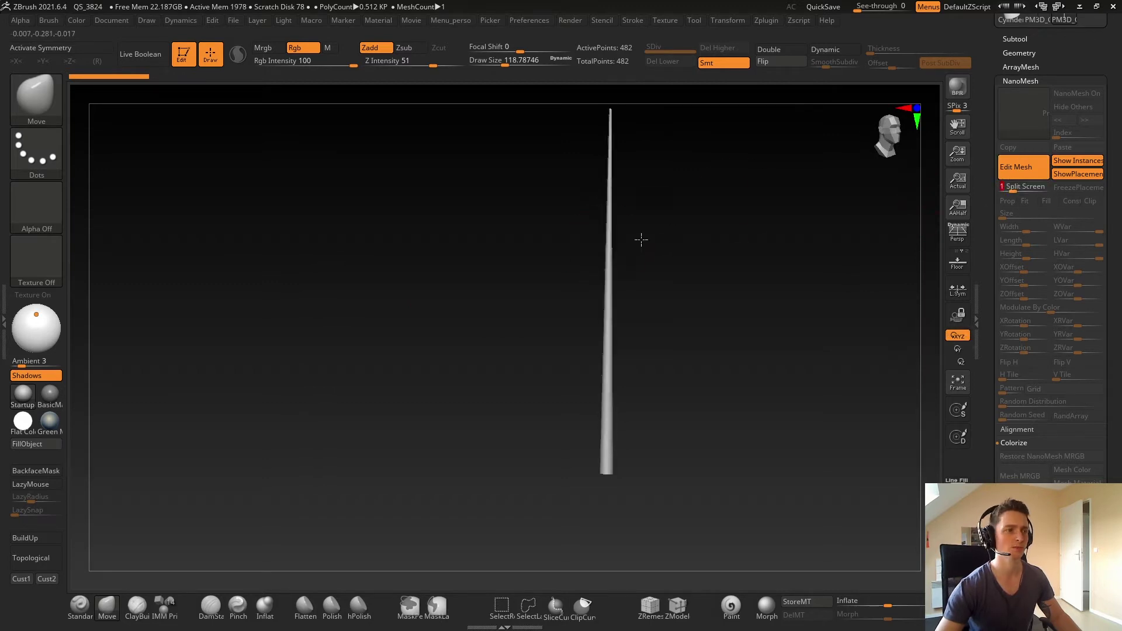
left_click_drag(642, 238, 735, 176)
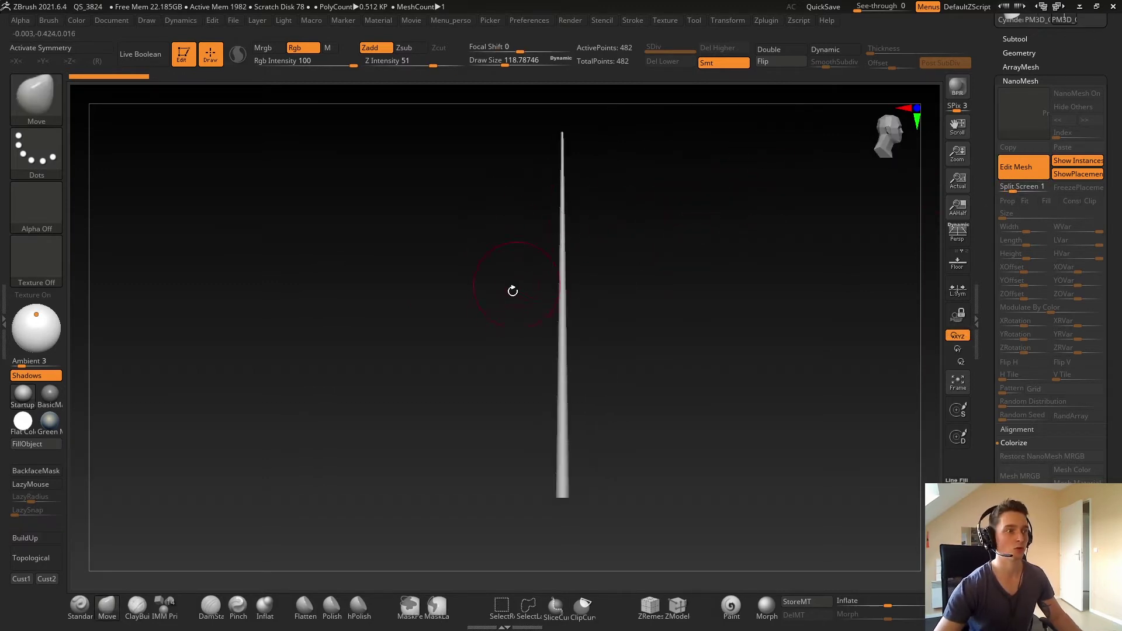
right_click_drag(513, 290, 541, 325, "ctrl")
key("s")
left_click_drag(563, 331, 575, 332)
right_click_drag(579, 336, 542, 324, "ctrl")
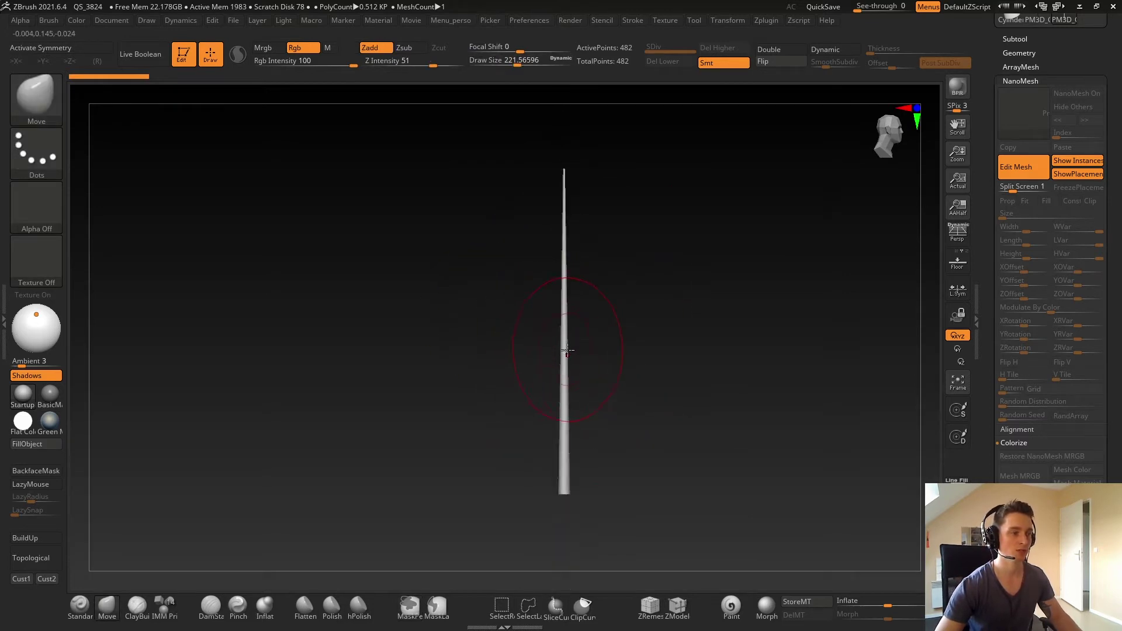
Bend the straight branch mesh sideways at its middle, upper and lower parts with the Move brush to make it wavy
mouse_move(567, 351)
left_mouse_down()
mouse_move(551, 360)
mouse_move(566, 319)
left_mouse_up()
left_click_drag(565, 284, 573, 283)
left_click_drag(565, 243, 498, 247)
left_click_drag(564, 285, 576, 285)
left_click_drag(563, 376, 549, 375)
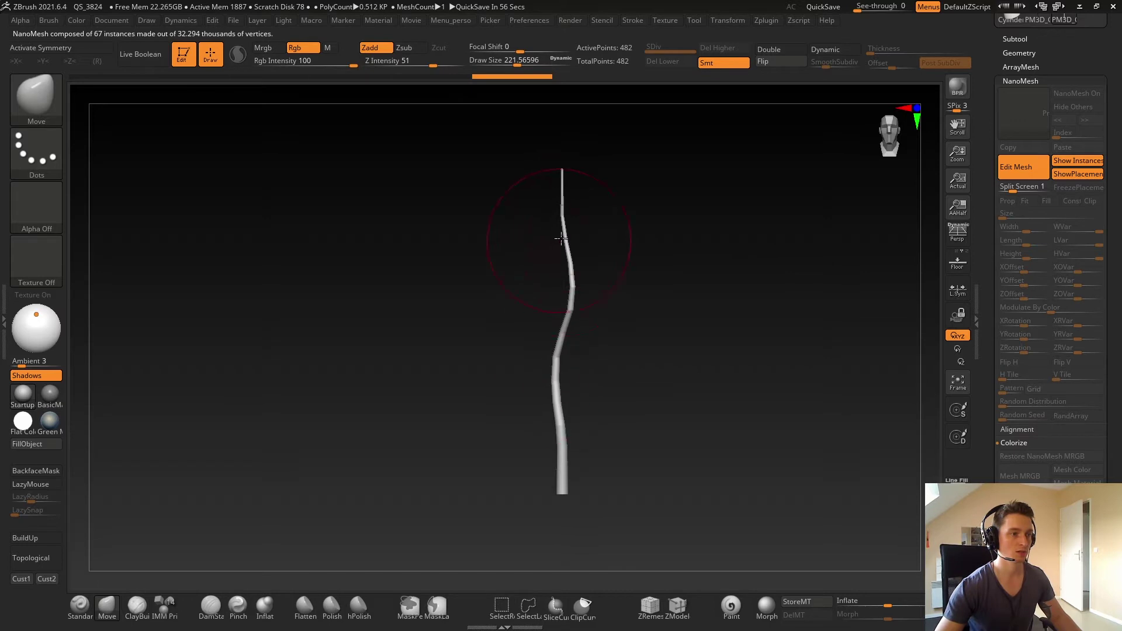
Refine the curves at the branch's tip, middle and base, and finish the NanoMesh mesh editing
left_click_drag(561, 238, 552, 207)
left_click_drag(568, 311, 572, 310)
left_click_drag(560, 416, 570, 431)
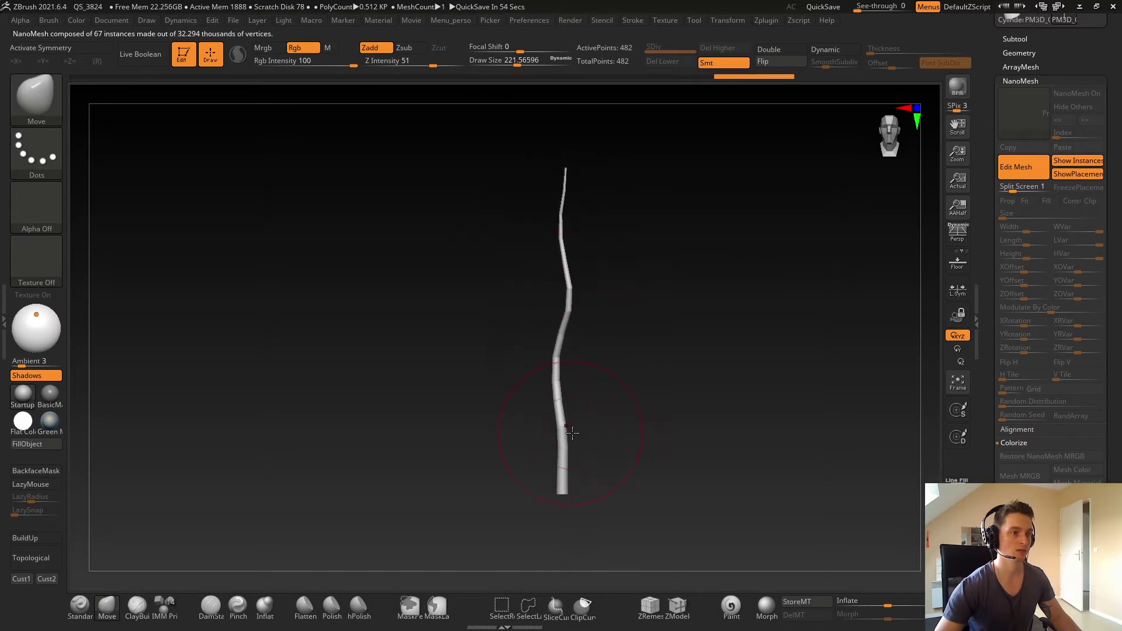
left_click_drag(602, 324, 657, 315)
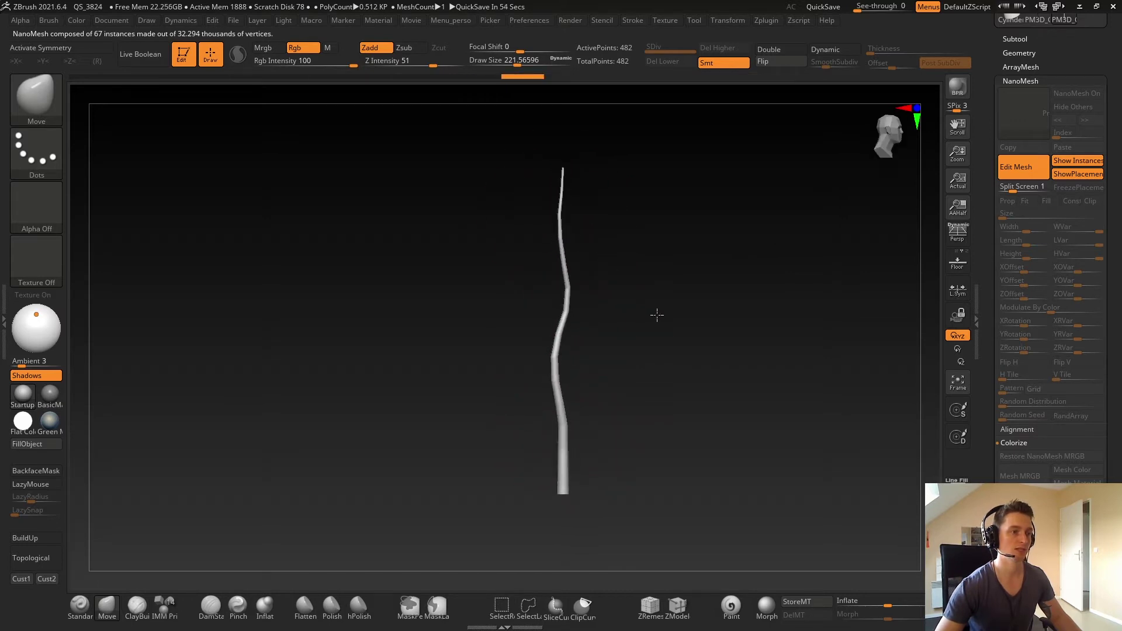
left_click(1015, 168)
Inspect the branches on the trunk and set the NanoMesh Size to 10
right_click_drag(541, 269, 637, 263)
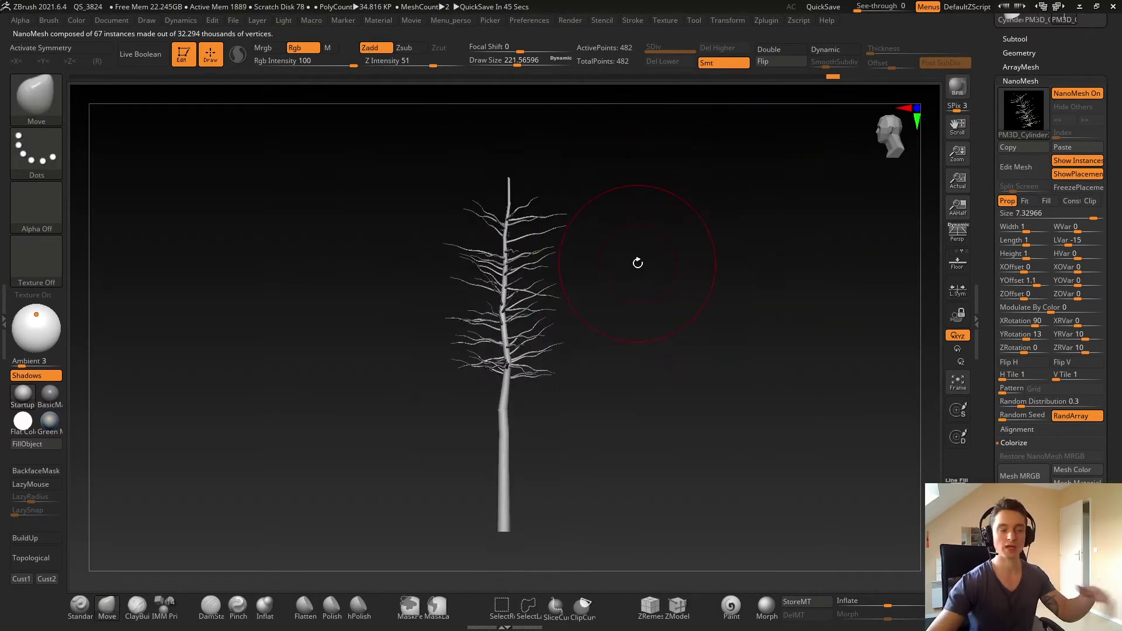
right_click_drag(556, 338, 581, 363, "ctrl")
right_click_drag(616, 284, 622, 314, "alt")
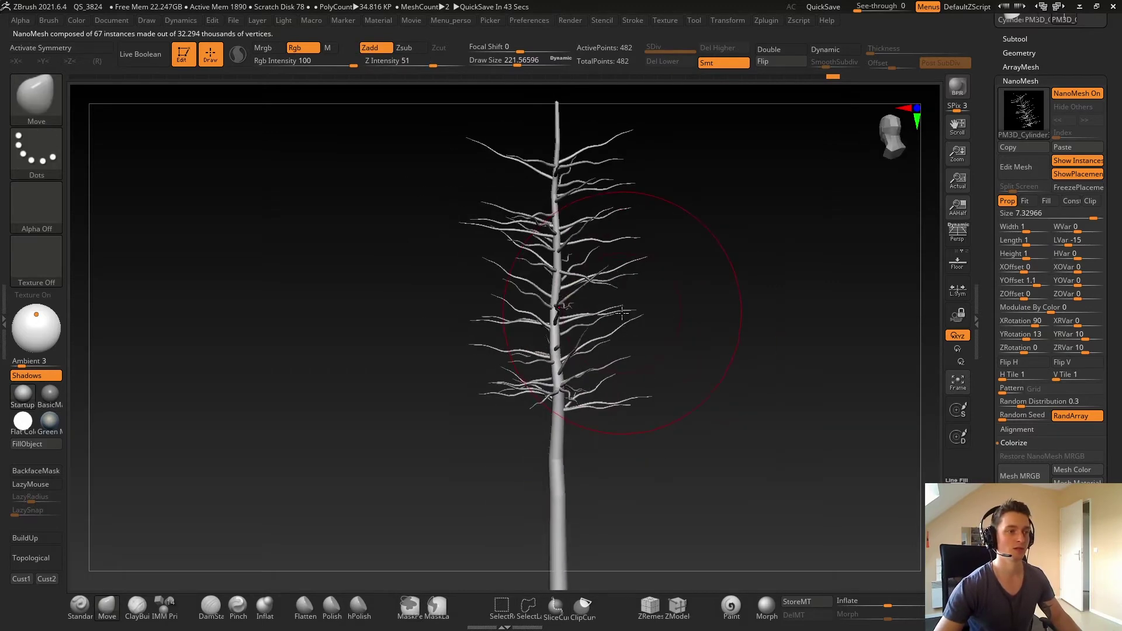
left_click_drag(623, 313, 698, 317)
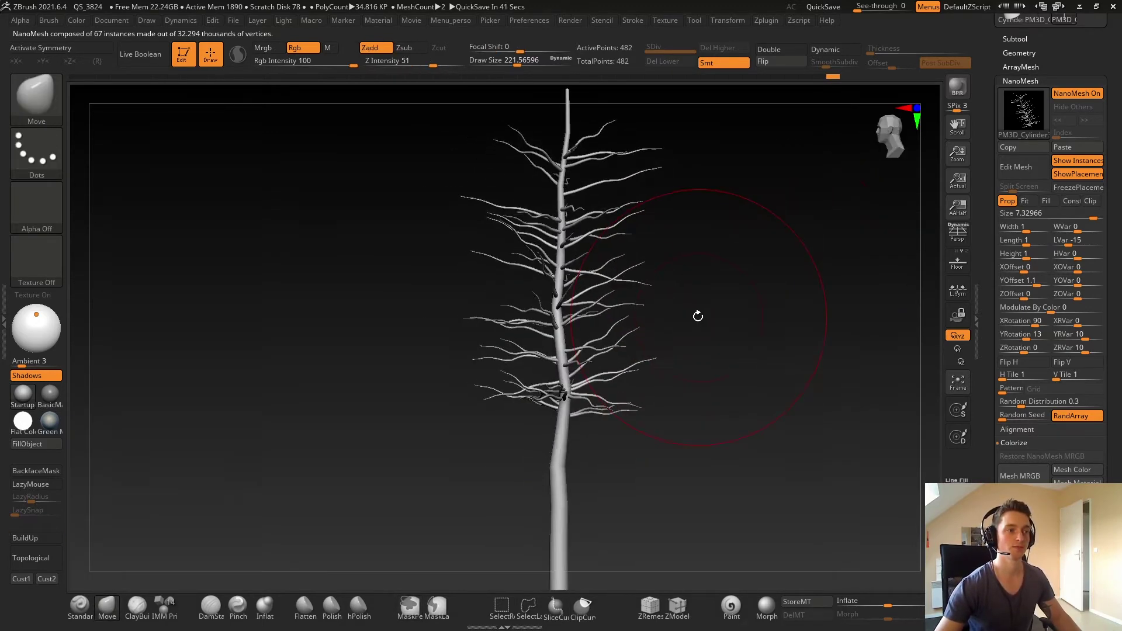
left_click_drag(1092, 217, 1104, 216)
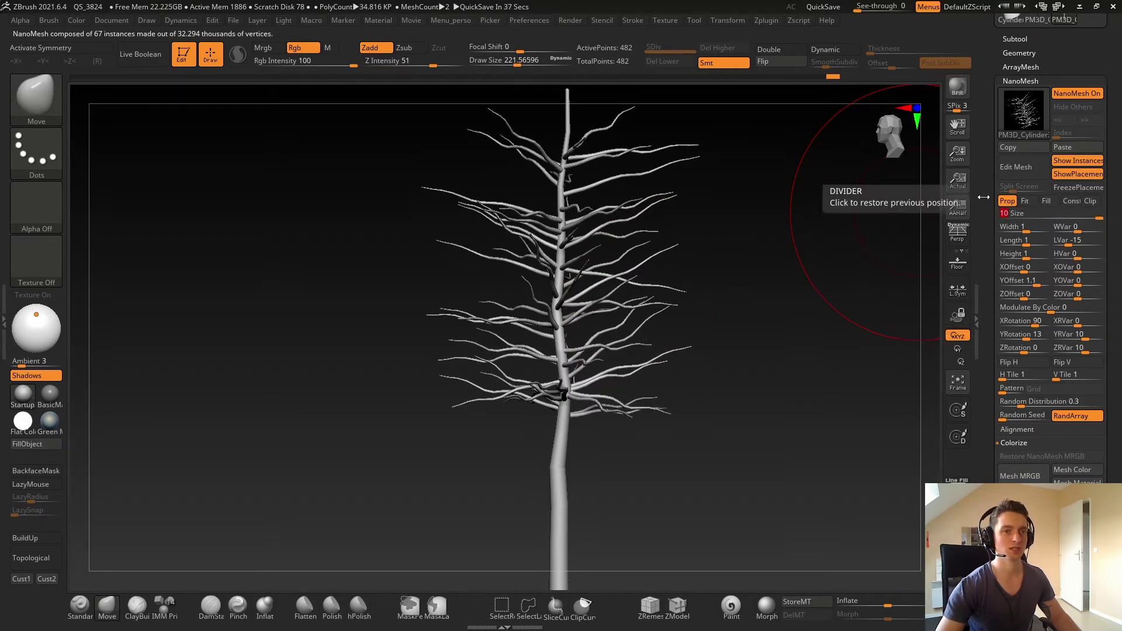
Set the branches' Random Distribution to 0.2
left_click(1026, 405)
type("0.")
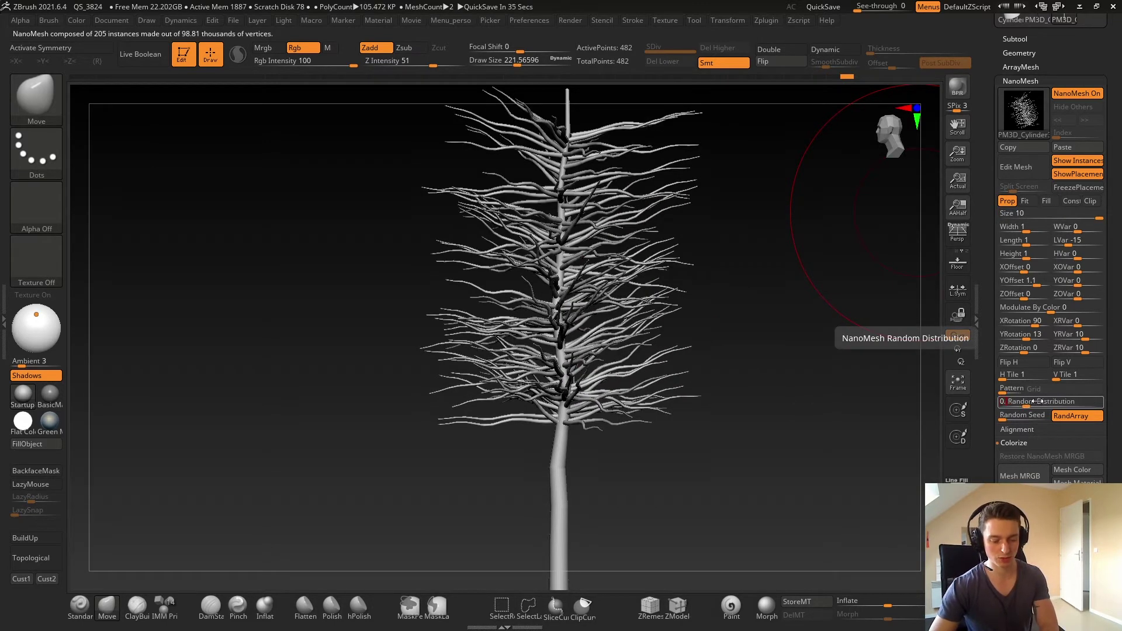
key("Return")
Adjust where the branches join the trunk by setting their YOffset to 1.03, and check the joints up close
mouse_move(602, 290)
right_mouse_down()
mouse_move(552, 290)
mouse_move(590, 289)
right_mouse_up()
right_click_drag(659, 236, 566, 188, "ctrl")
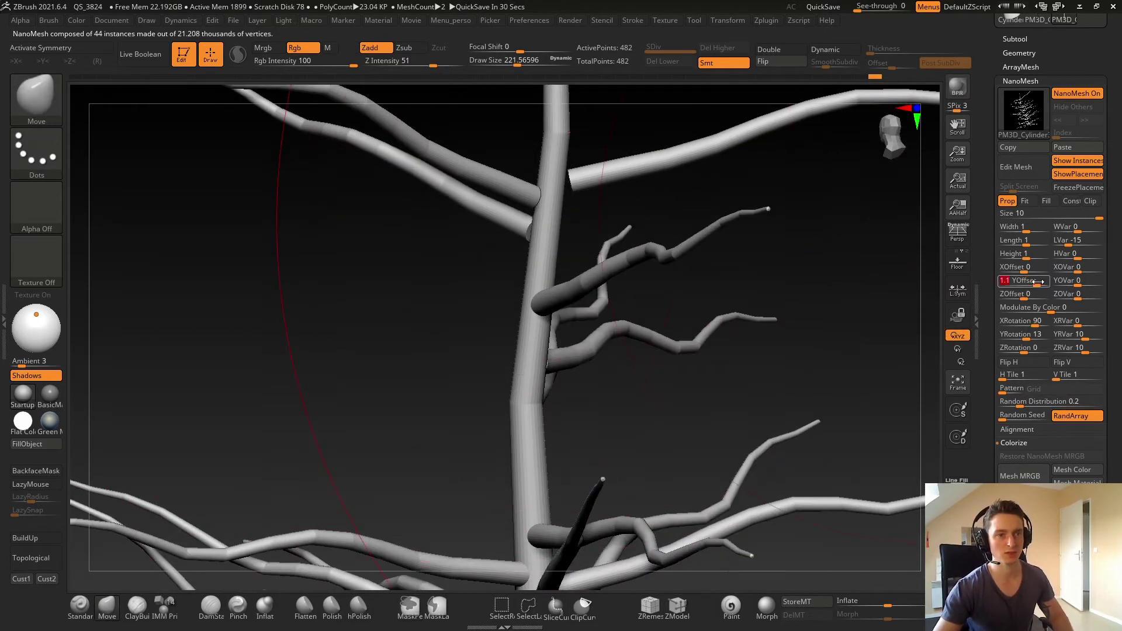
type("1")
key("Return")
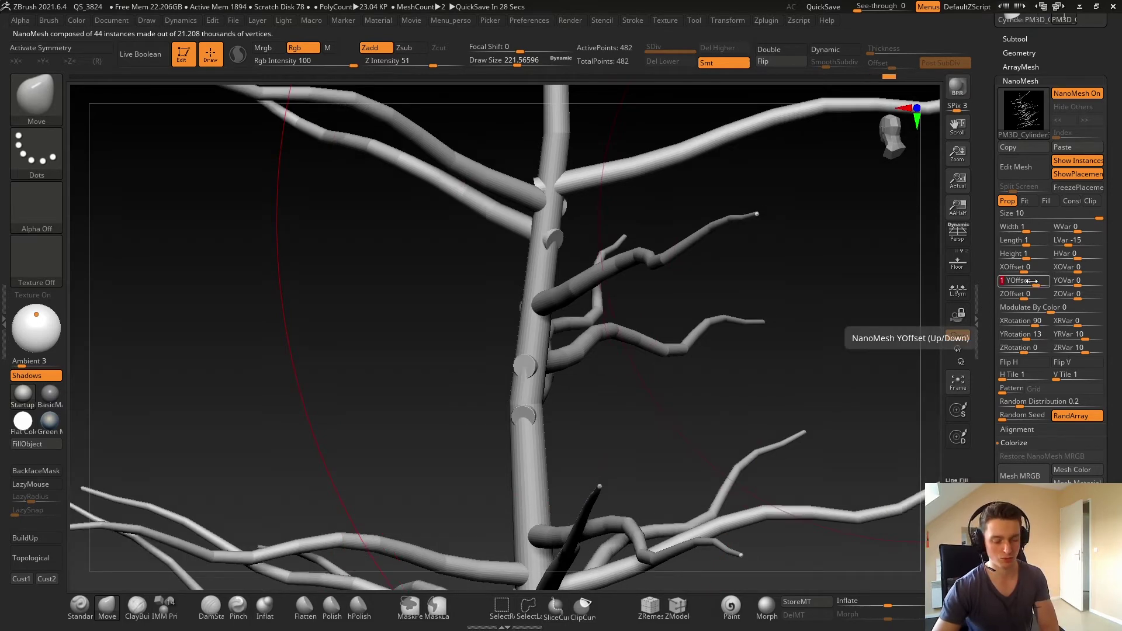
left_click_drag(1035, 282, 1036, 282)
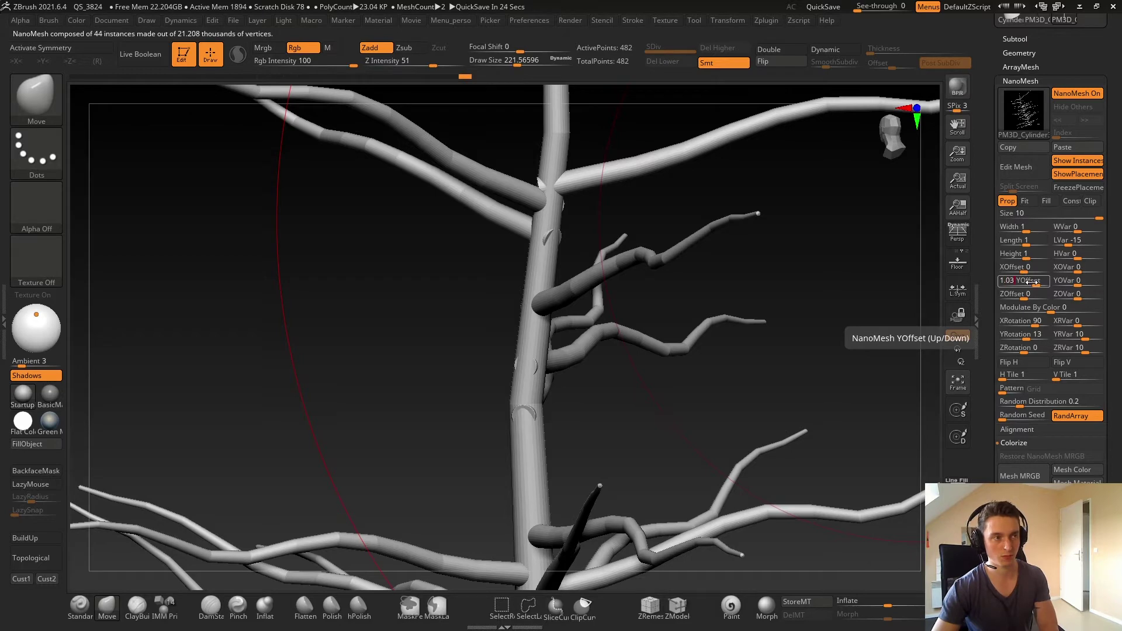
key("Return")
right_click_drag(848, 305, 701, 289)
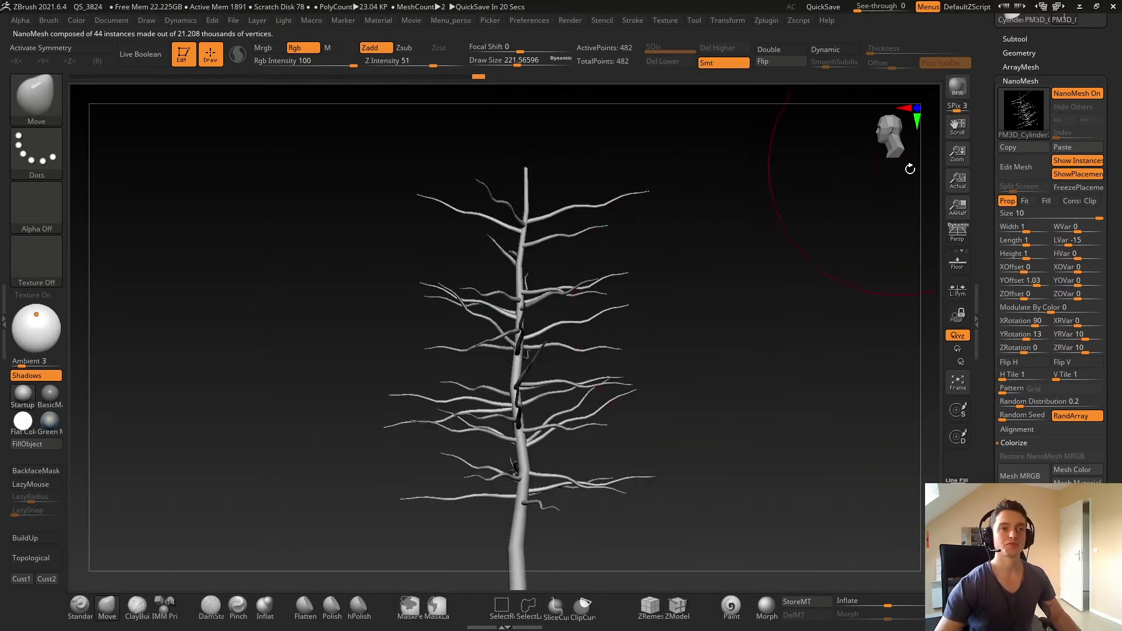
right_click_drag(585, 208, 414, 276, "ctrl")
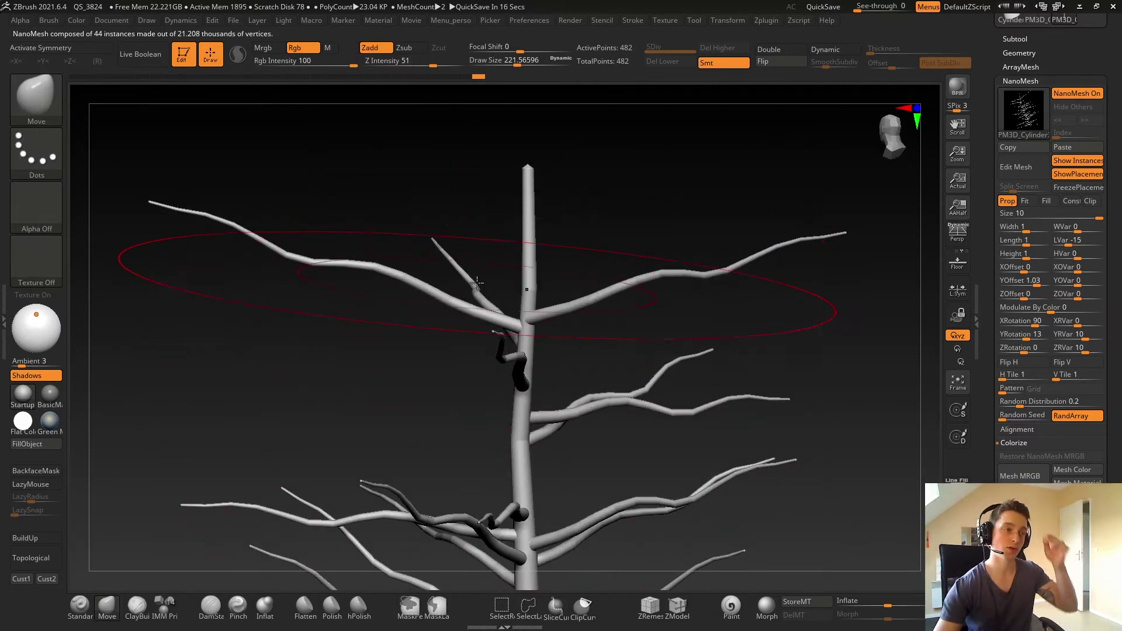
right_click_drag(884, 179, 674, 238, "ctrl")
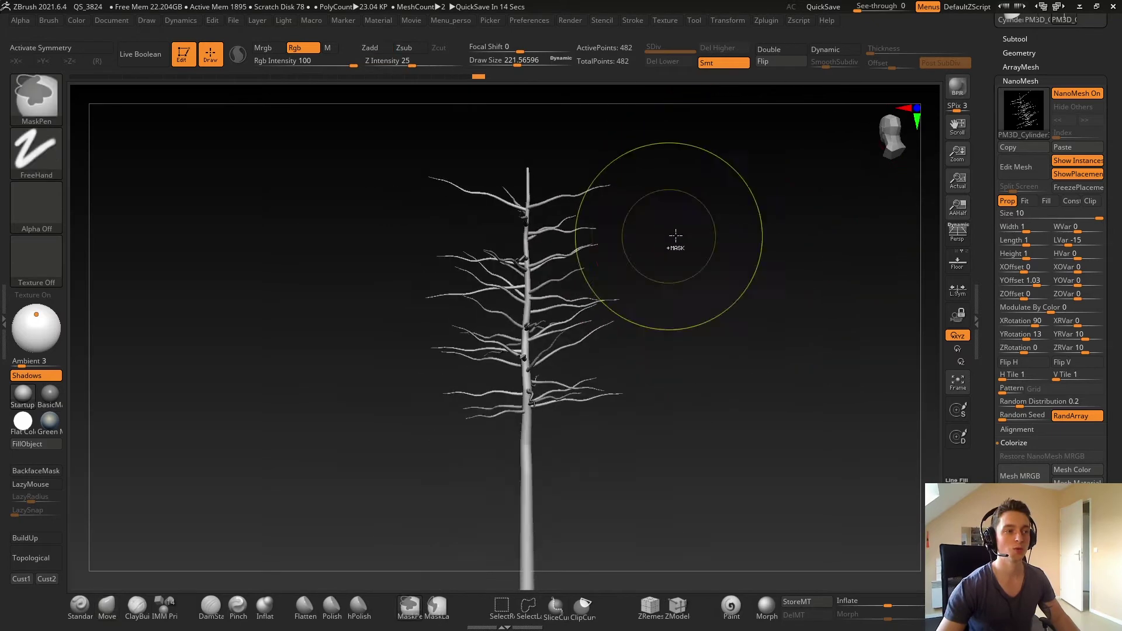
Duplicate the tree subtool and reopen the NanoMesh settings for the copy
left_click(1012, 38)
left_click(1001, 313)
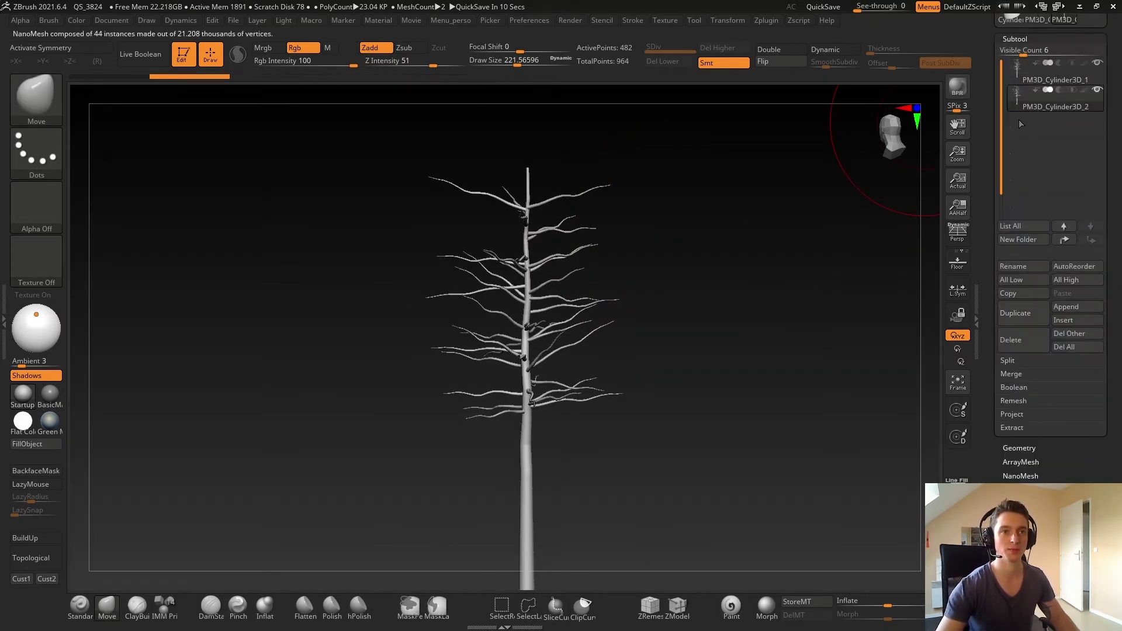
left_click(1028, 39)
left_click(1021, 79)
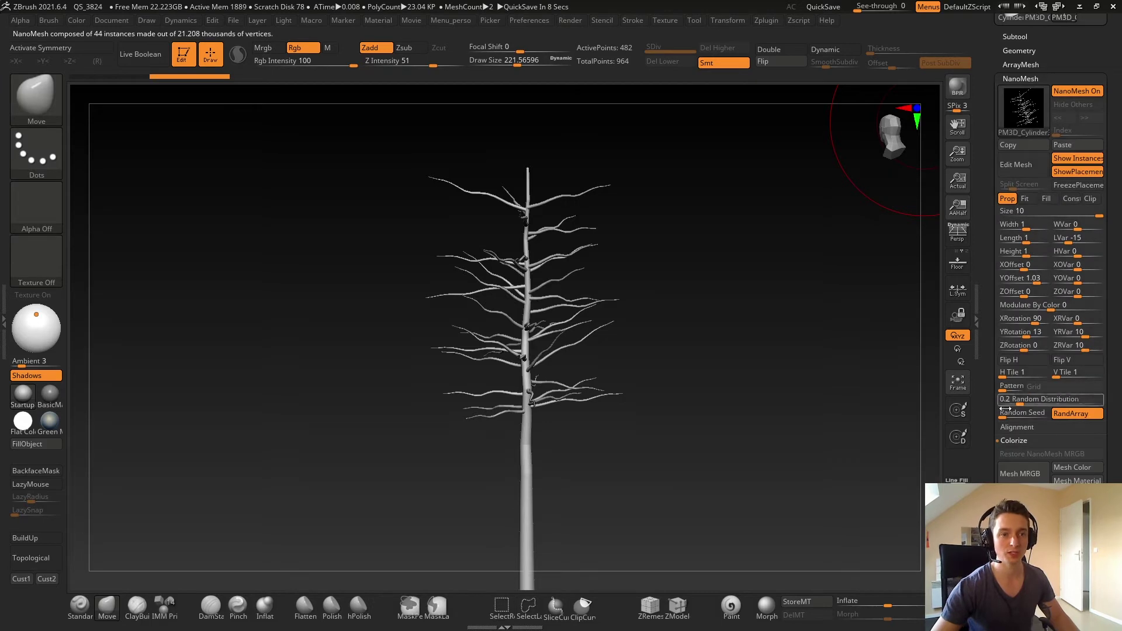
Try a Random Distribution of 0.01 on the duplicated tree and raise it to 0.03
left_click(1020, 397)
type("0.")
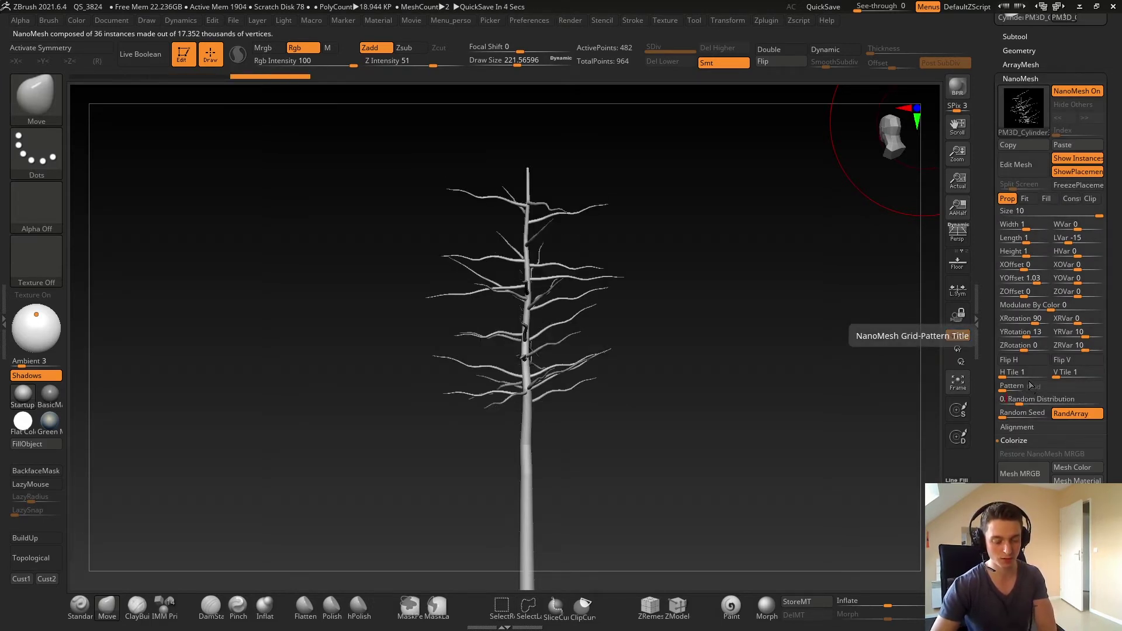
type("0")
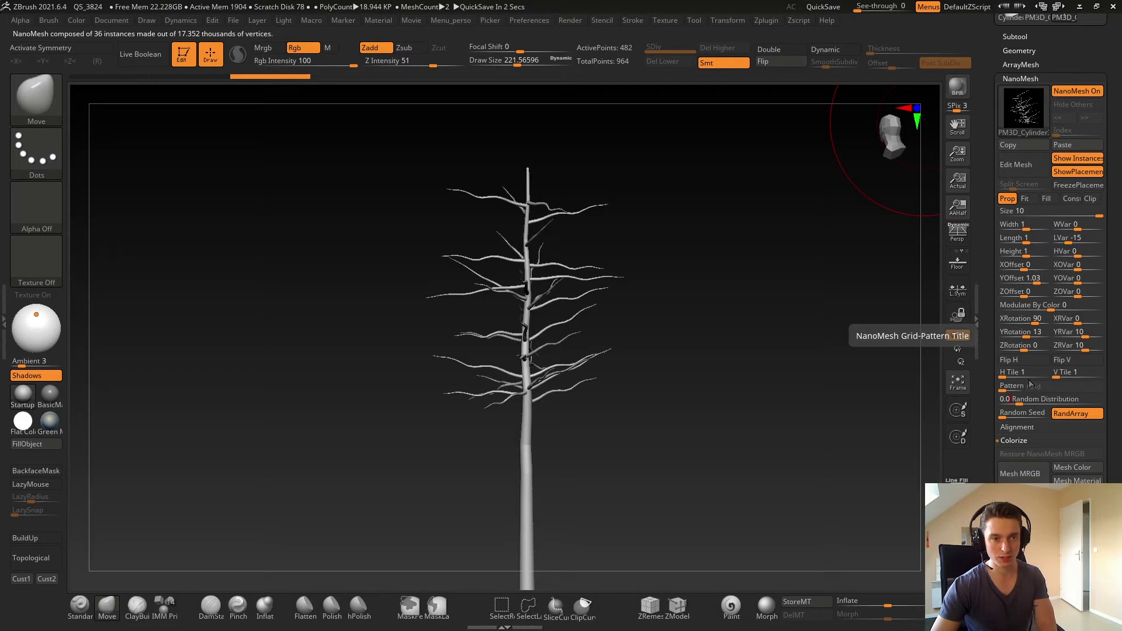
type("01")
key("Return")
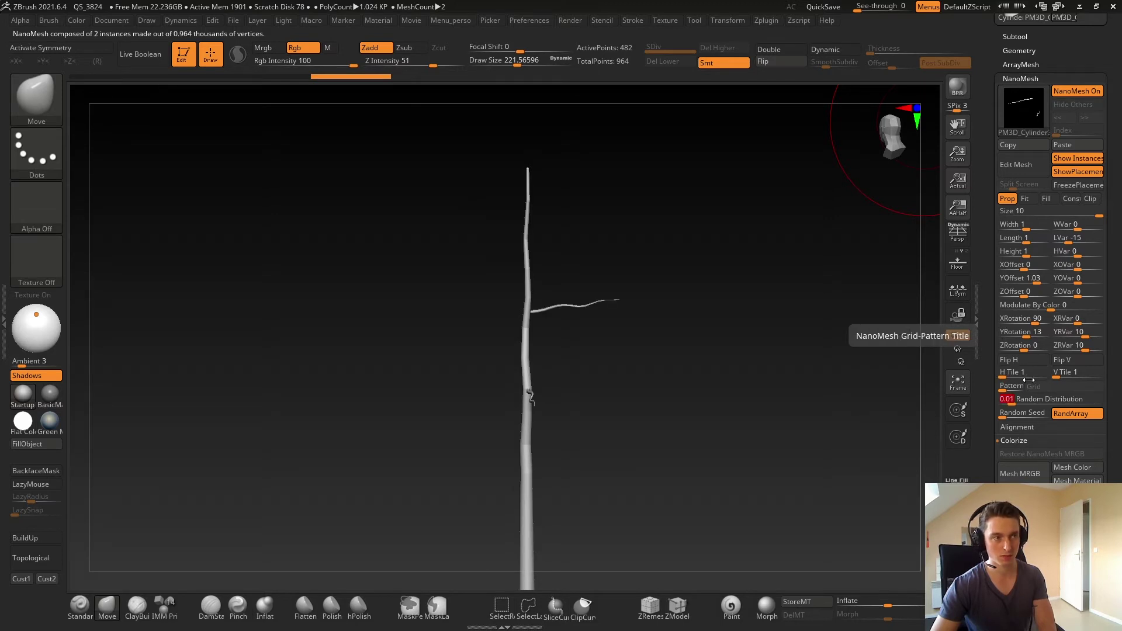
left_click_drag(789, 393, 713, 393)
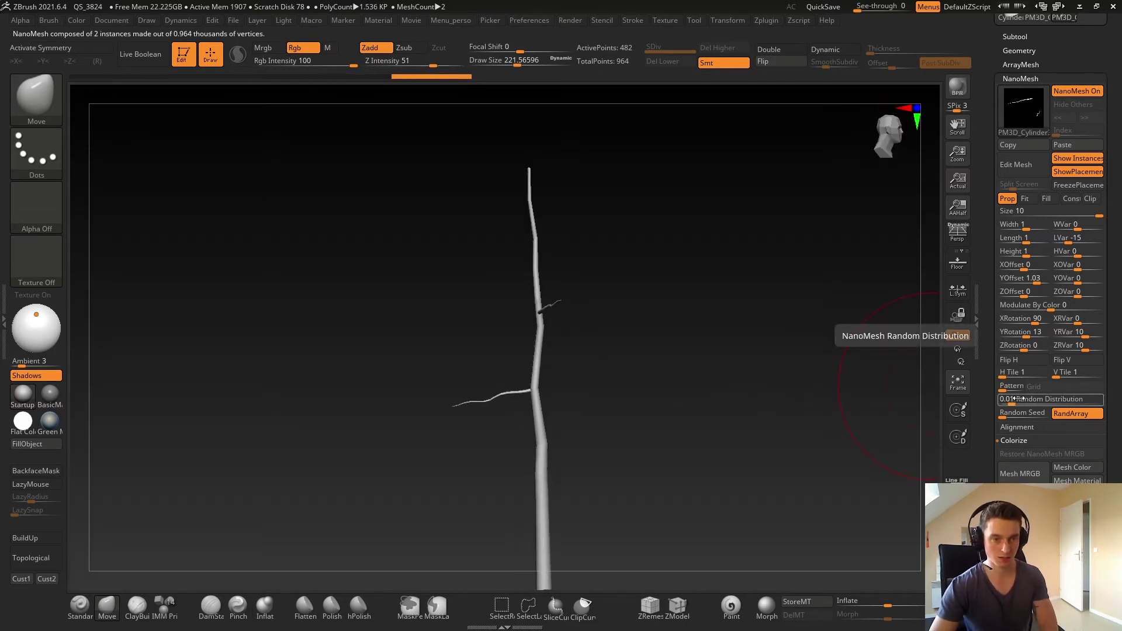
left_click_drag(1013, 399, 1020, 399)
mouse_move(797, 389)
right_mouse_down()
mouse_move(824, 383)
mouse_move(783, 375)
right_mouse_up()
right_click_drag(569, 306, 650, 305, "ctrl")
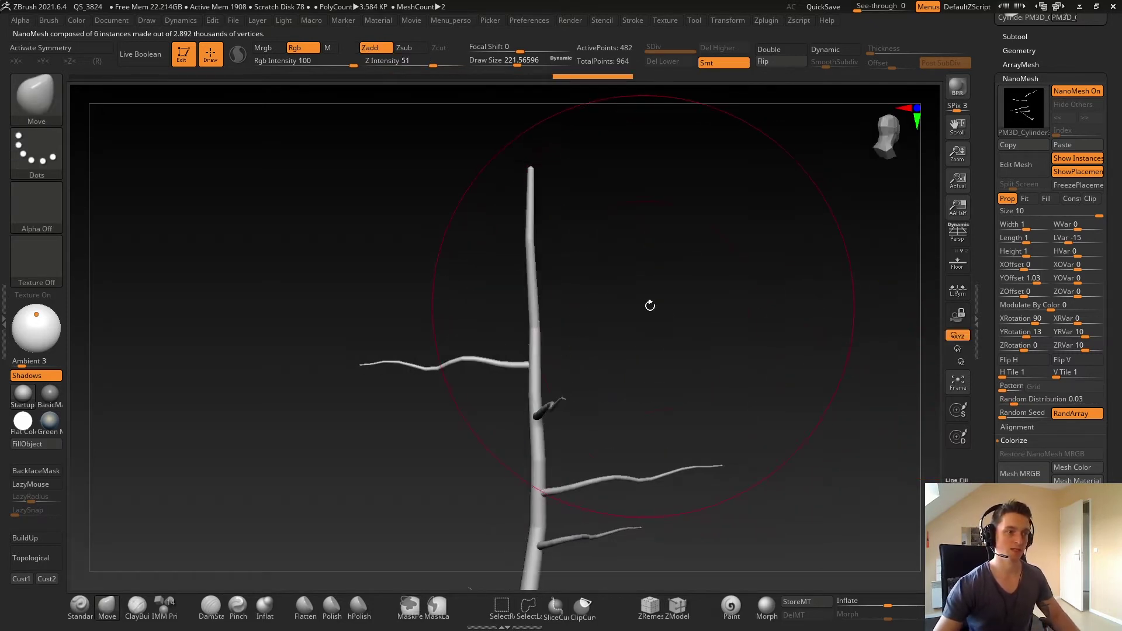
Set the duplicated tree's branch Length to about 1.93 and its Random Seed to 21255
left_click_drag(773, 285, 685, 242)
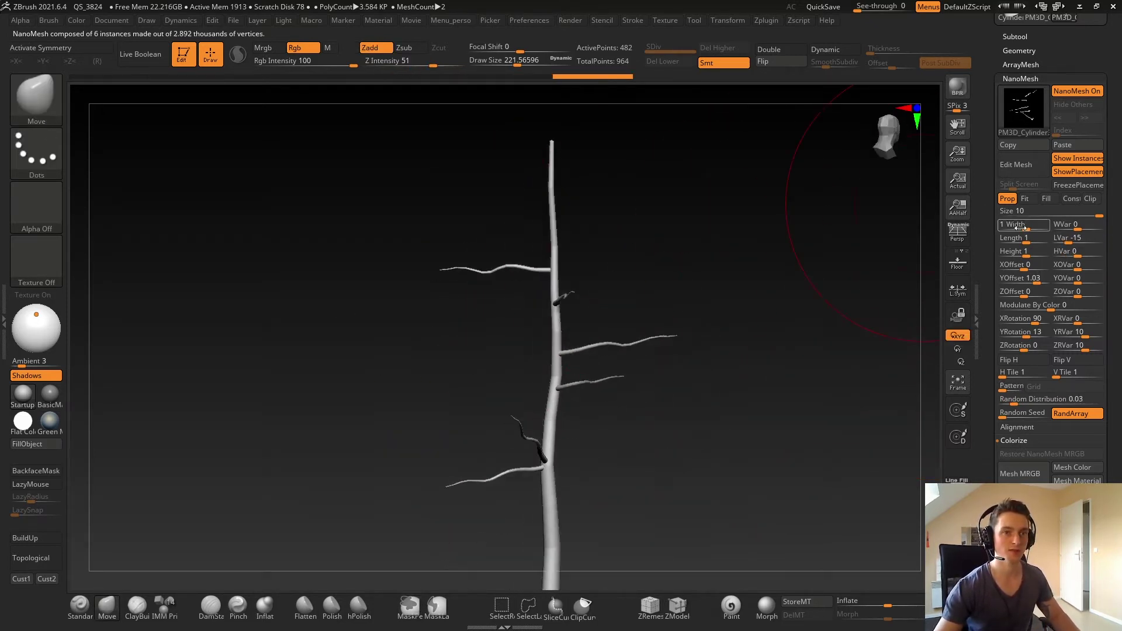
left_click_drag(1032, 242, 1033, 243)
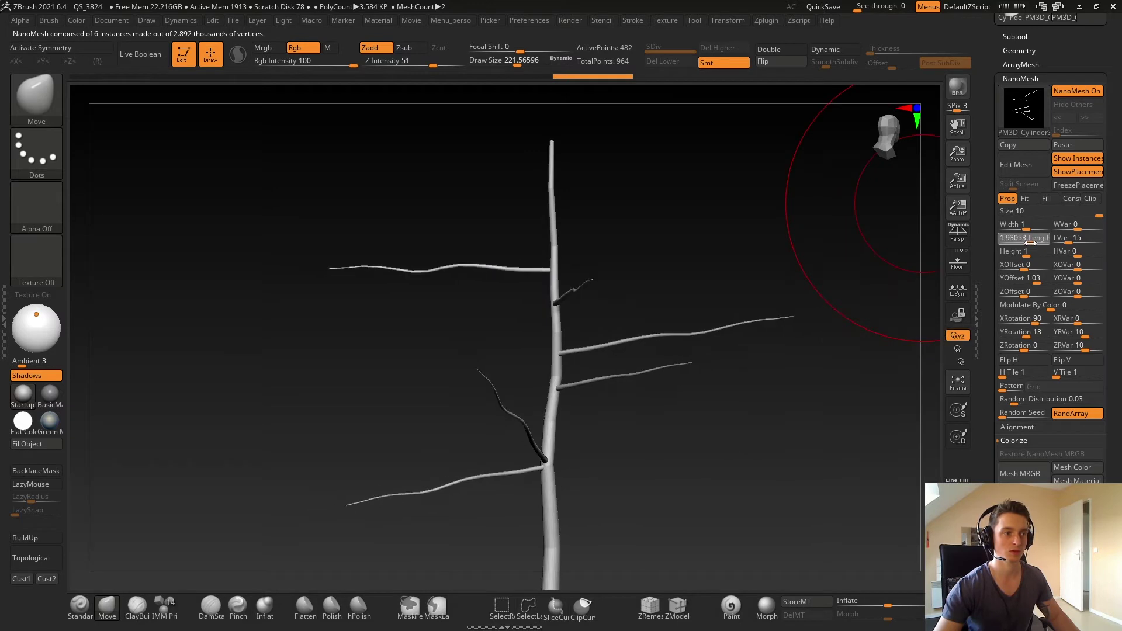
left_click_drag(847, 275, 863, 256)
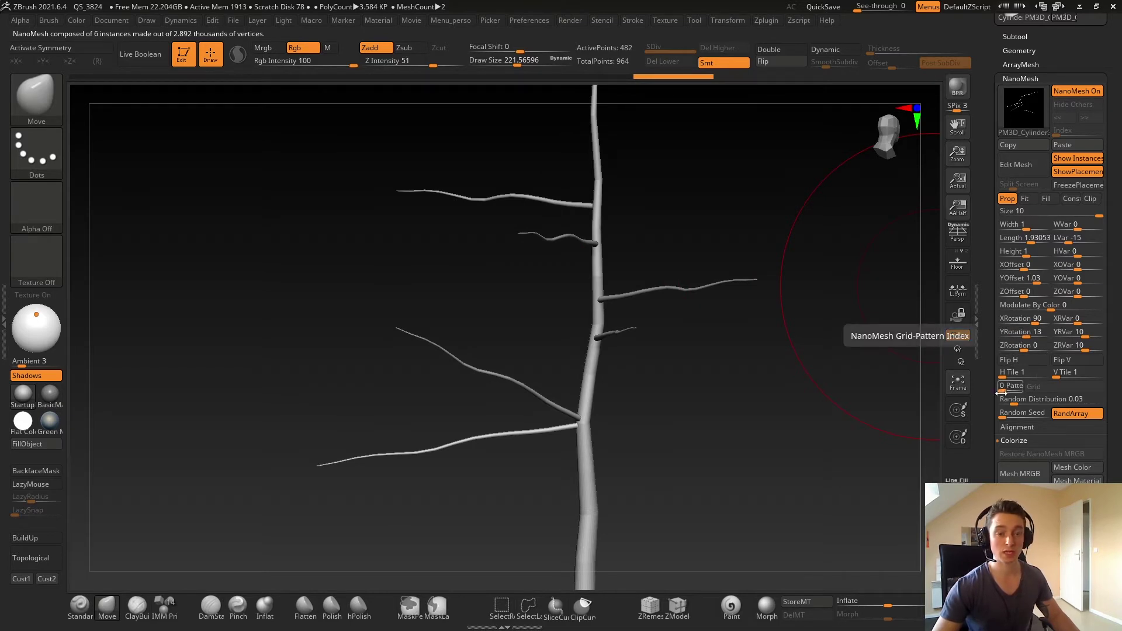
left_click_drag(1006, 413, 1018, 414)
left_click_drag(902, 393, 782, 383, "alt")
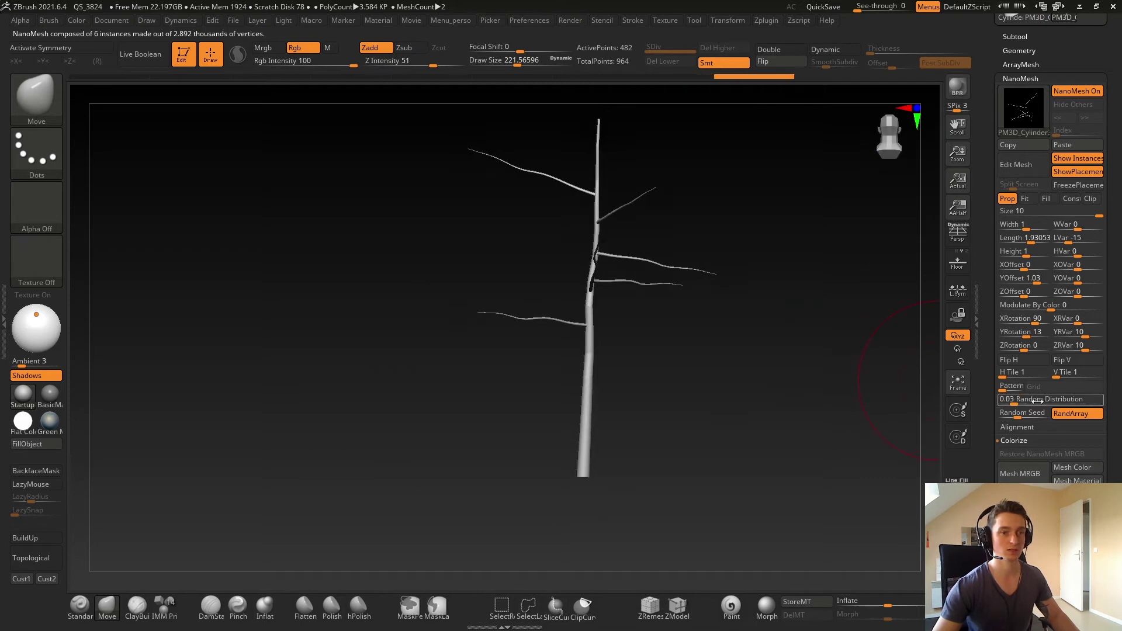
mouse_move(1006, 413)
left_mouse_down()
mouse_move(1016, 414)
mouse_move(1001, 409)
left_mouse_up()
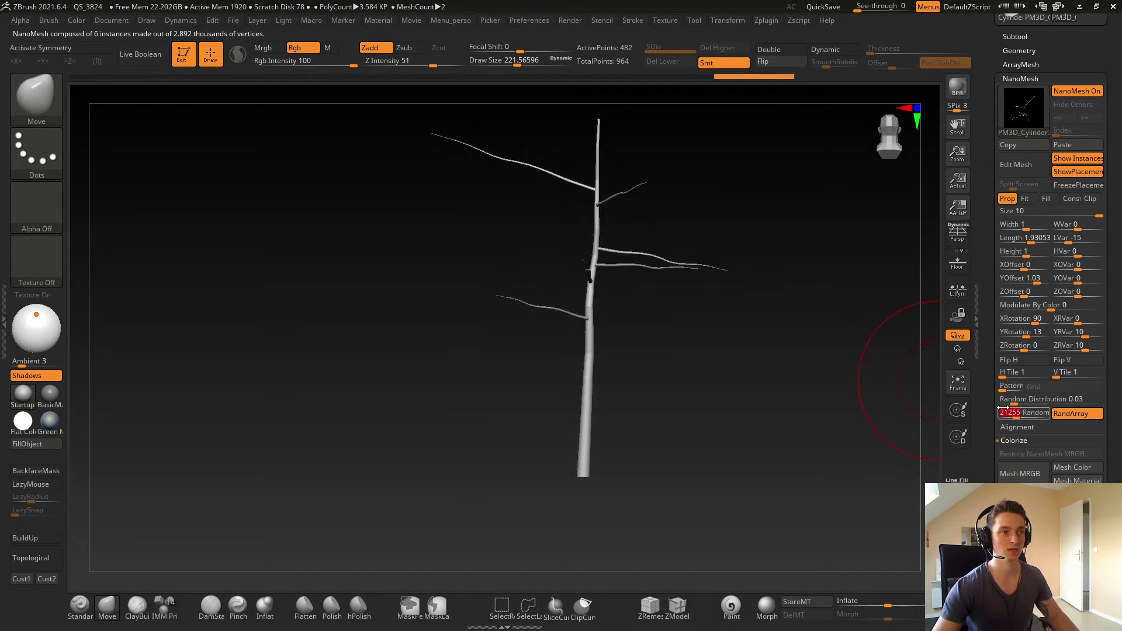
Set the length variation to -20, the branch Length to about 1.26 and the Random Distribution to 0.02
left_click_drag(1071, 241, 1027, 240)
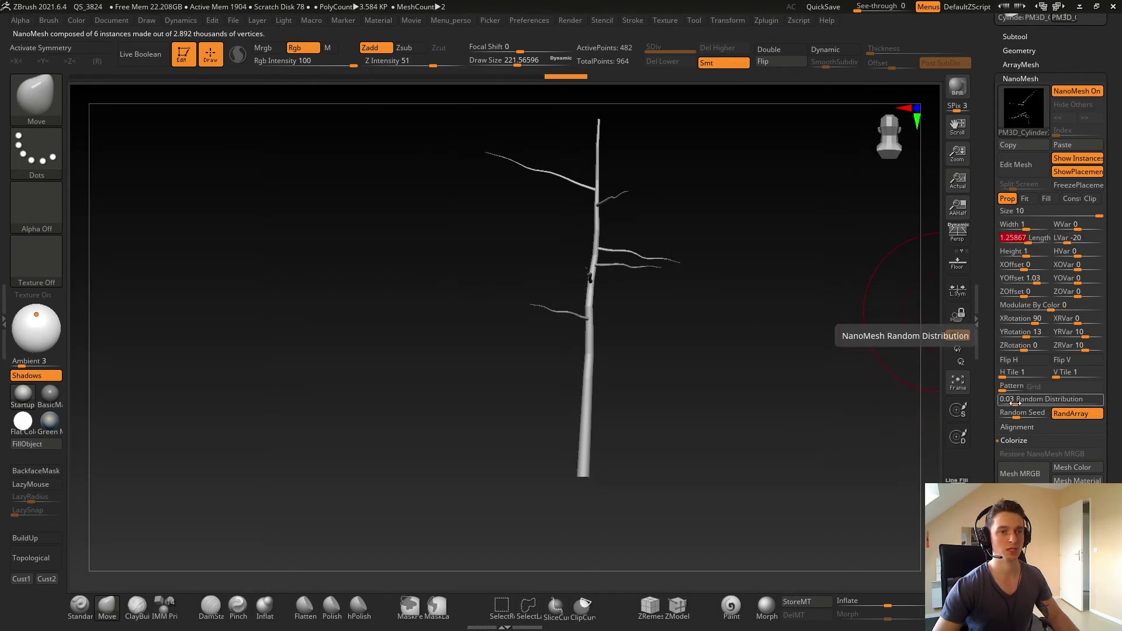
left_click_drag(1015, 402, 1013, 397)
right_click_drag(780, 335, 724, 304)
Edit the branch mesh with a draw size of about 364, exaggerate its bends, and return to the full tree
left_click(1016, 165)
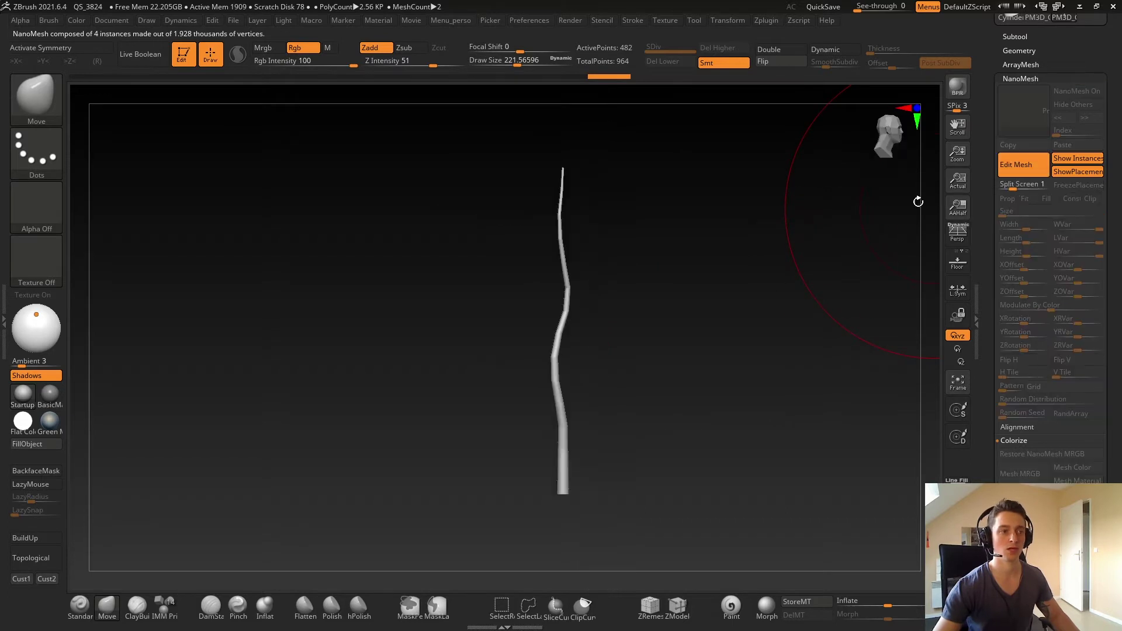
mouse_move(590, 329)
right_mouse_down("alt")
mouse_move(553, 208)
mouse_move(574, 261)
right_mouse_up("alt")
key("s")
left_click_drag(545, 293, 561, 293)
left_click_drag(550, 297, 541, 301)
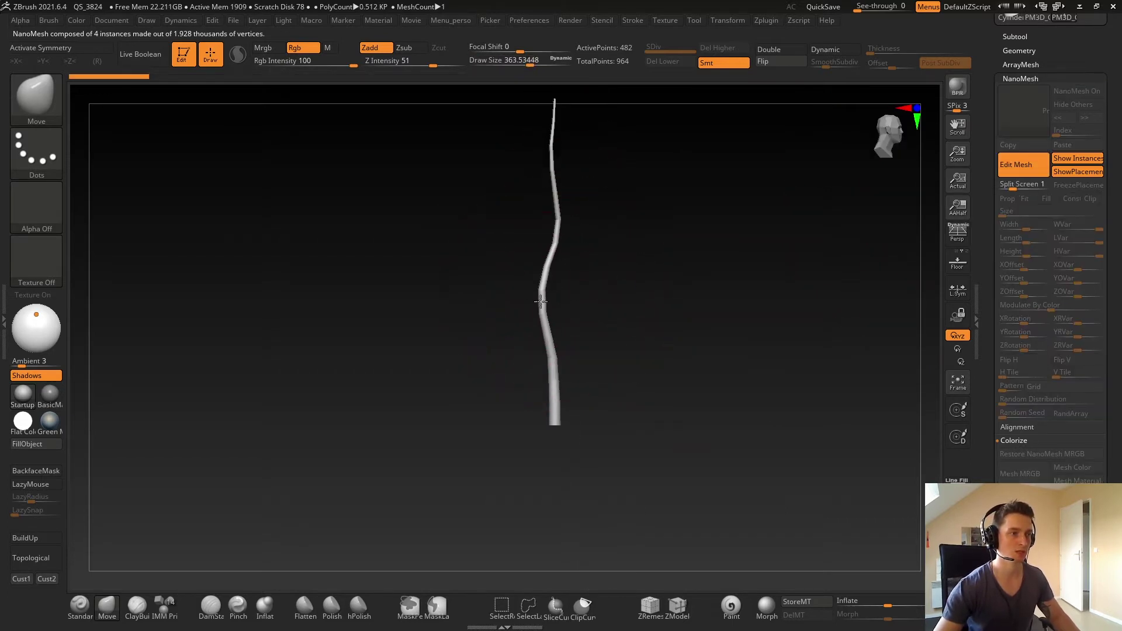
mouse_move(557, 231)
left_mouse_down()
mouse_move(554, 211)
mouse_move(576, 193)
left_mouse_up()
mouse_move(558, 138)
left_mouse_down()
mouse_move(515, 112)
mouse_move(518, 102)
left_mouse_up()
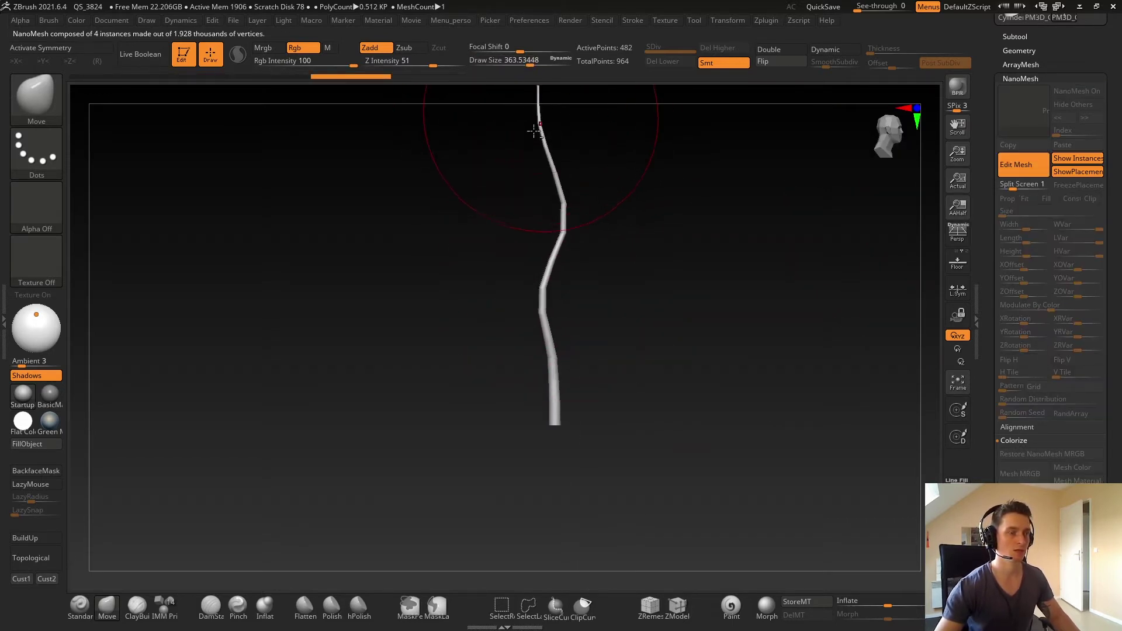
right_click_drag(571, 232, 567, 329, "alt")
left_click(1016, 165)
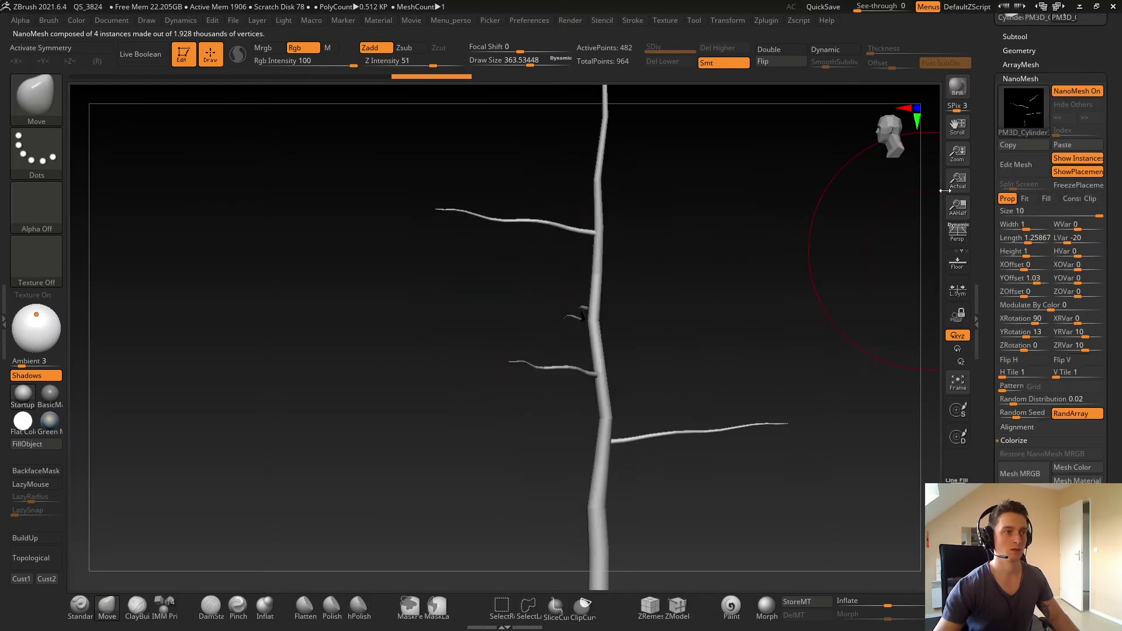
left_click_drag(631, 246, 766, 222)
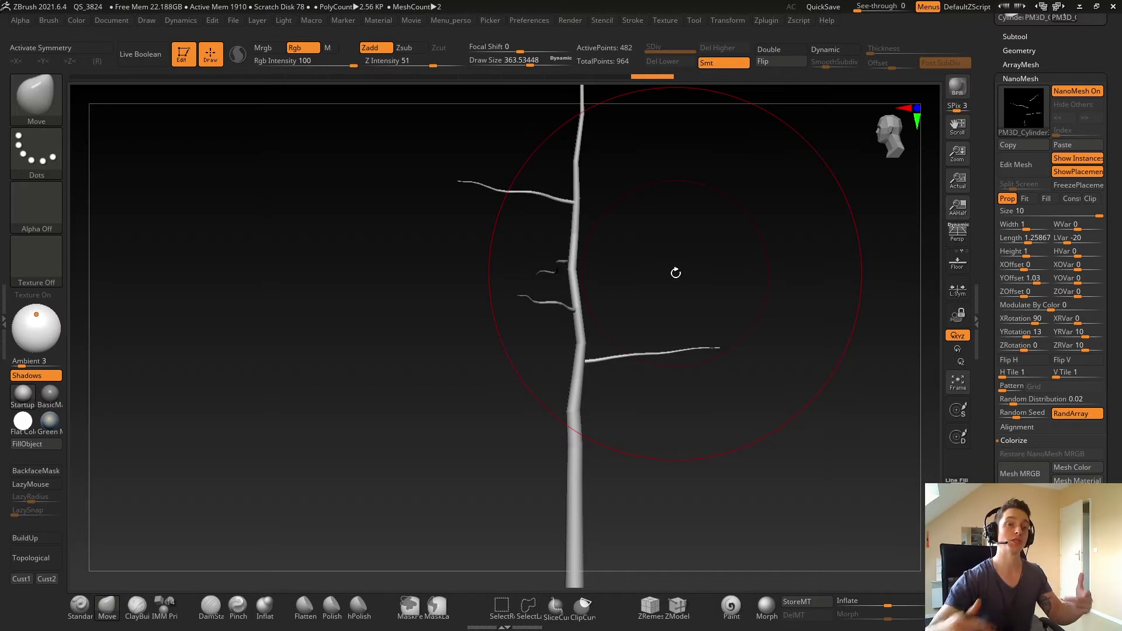
Copy all NanoMesh of the duplicated tree to a new insert brush from the NanoMesh inventory
scroll(990, 337, "down", 5)
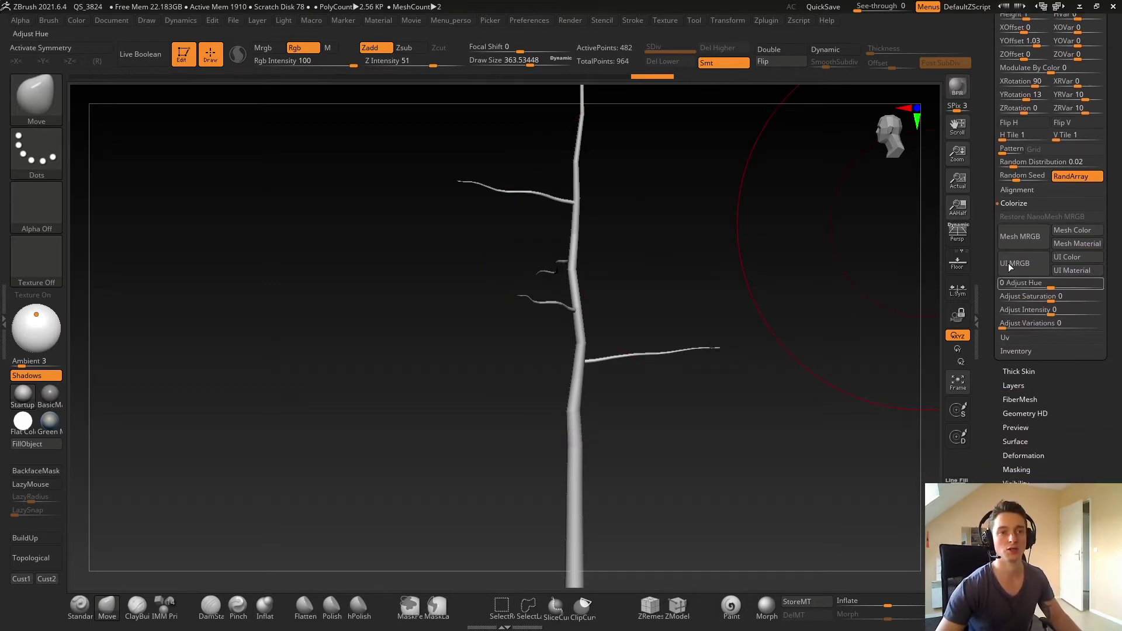
left_click(1017, 351)
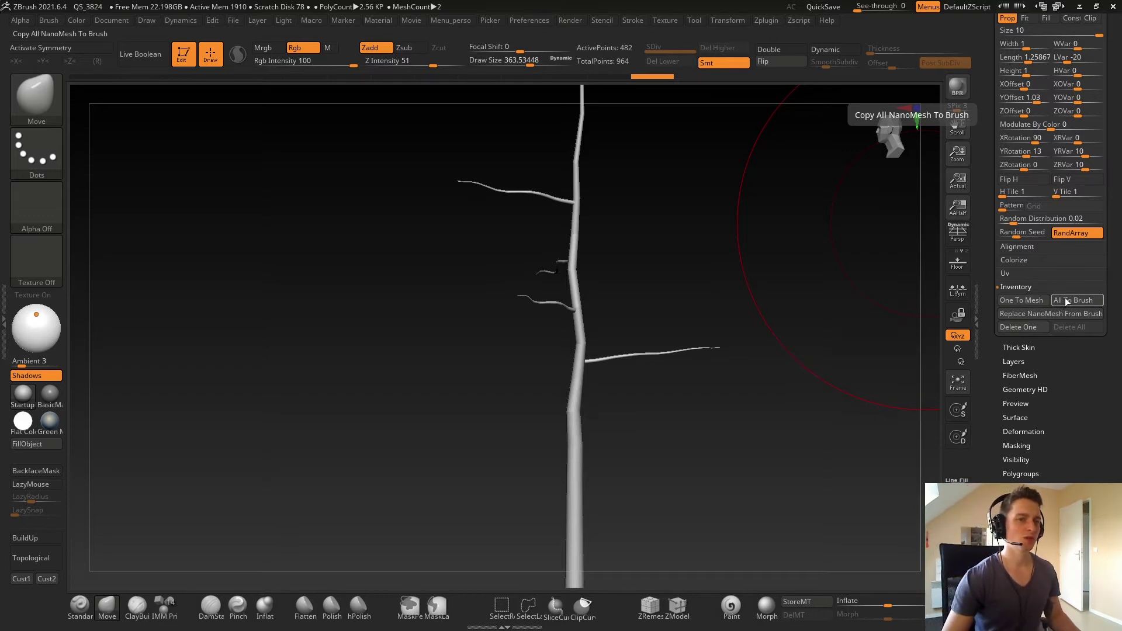
left_click(1064, 300)
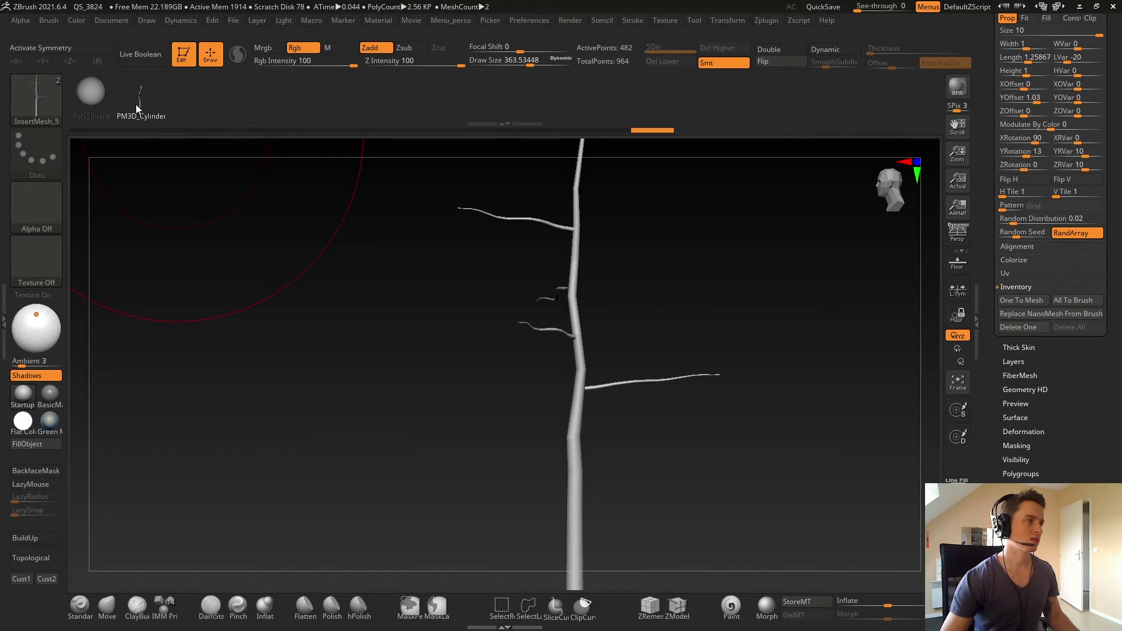
right_click_drag(485, 232, 583, 301, "ctrl")
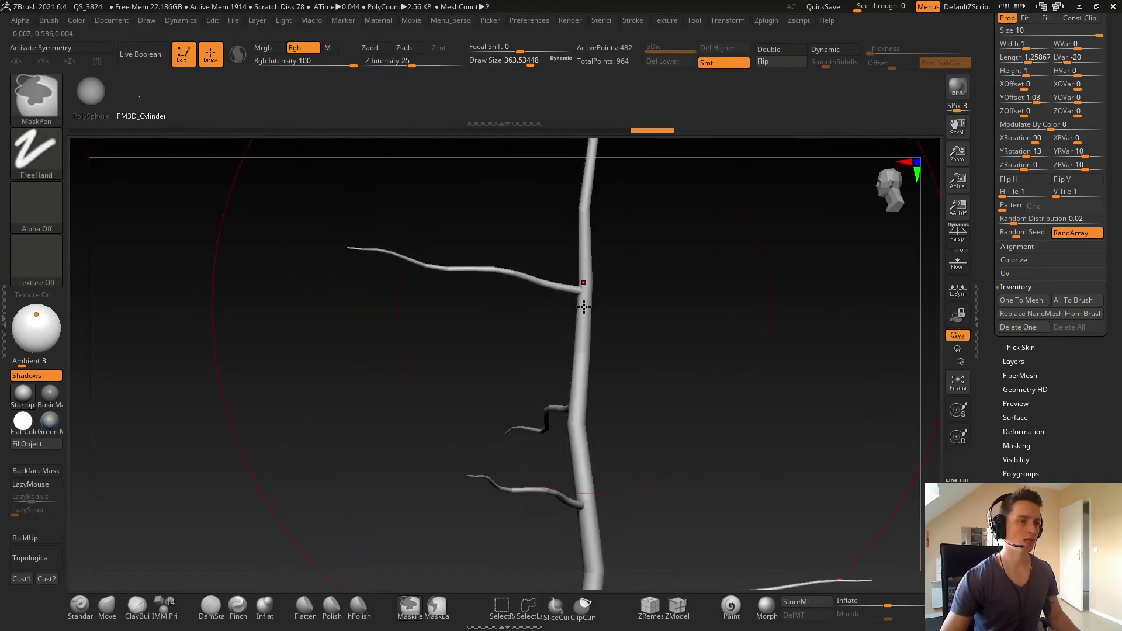
key("shift+f")
key("shift+f")
right_click_drag(541, 263, 584, 305, "ctrl")
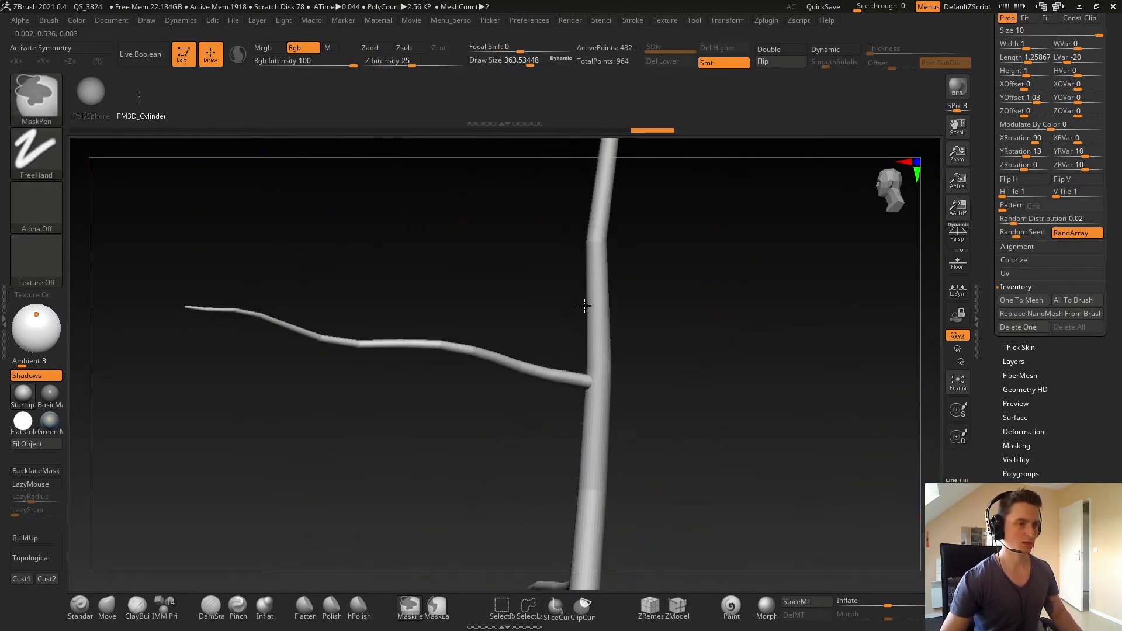
Reduce the draw size to about 10, show the polyframe, and try inserting the copied branch mesh on the trunk
key("s")
left_click_drag(602, 313, 560, 312)
right_click_drag(560, 312, 619, 337, "ctrl")
left_click_drag(619, 336, 602, 326, "alt")
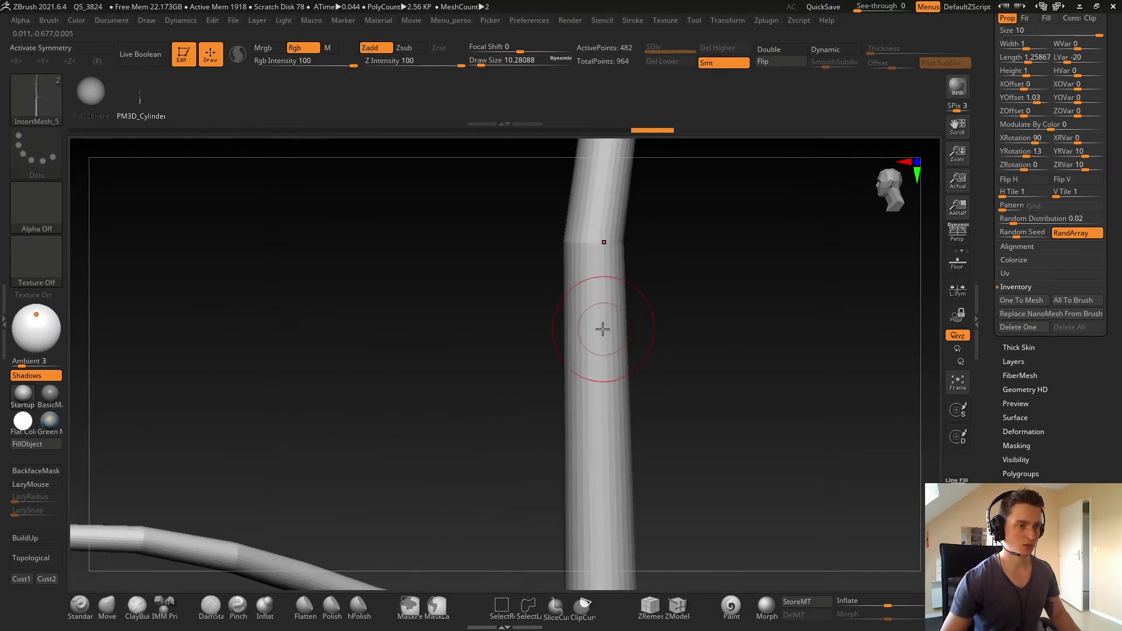
key("shift+f")
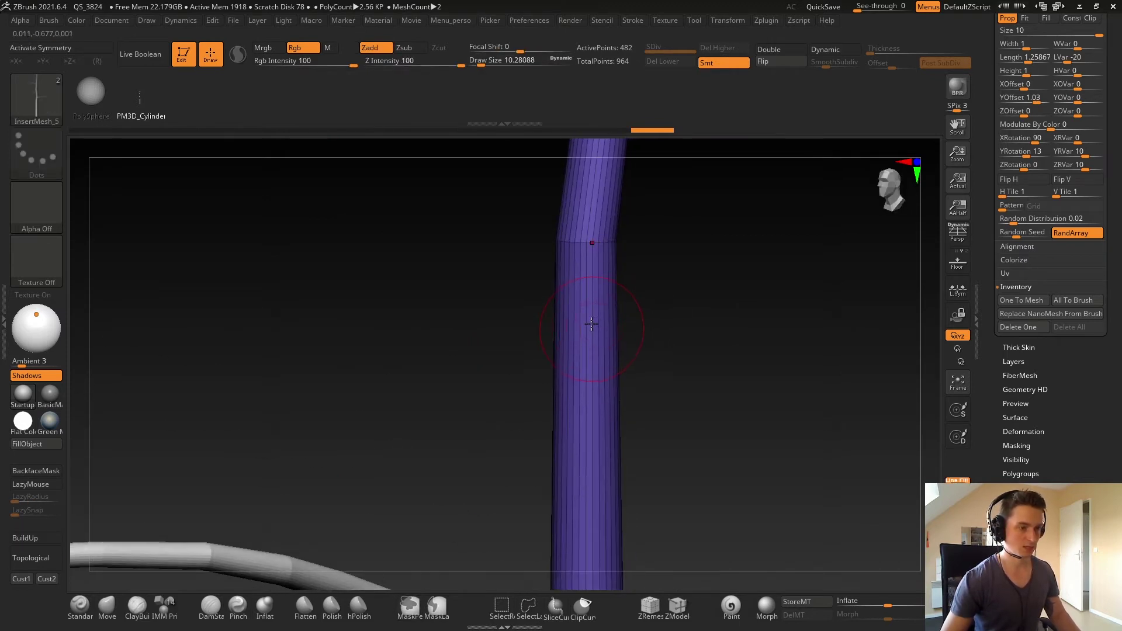
left_click_drag(591, 220, 790, 225)
key("ctrl+z")
right_click_drag(674, 261, 618, 260, "ctrl")
mouse_move(617, 260)
right_mouse_down("shift")
mouse_move(644, 273)
mouse_move(636, 257)
right_mouse_up("shift")
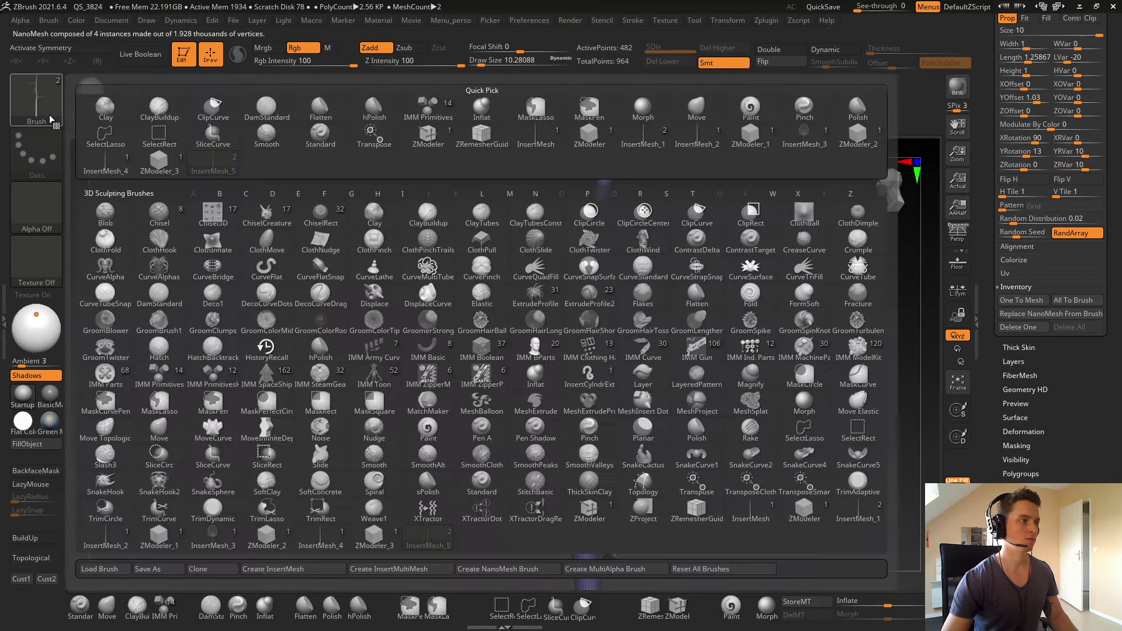
Create a NanoMesh brush from the active InsertMesh brush and try inserting it on a single trunk polygon
left_click(36, 97)
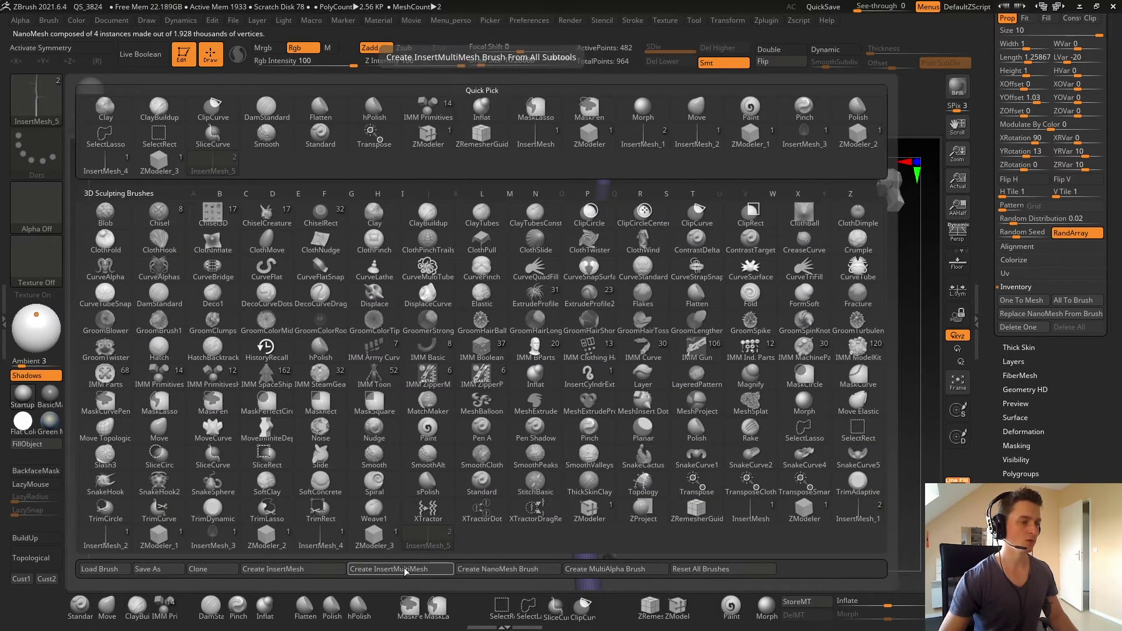
left_click(484, 569)
right_click_drag(457, 192, 649, 345, "ctrl")
left_click(591, 325)
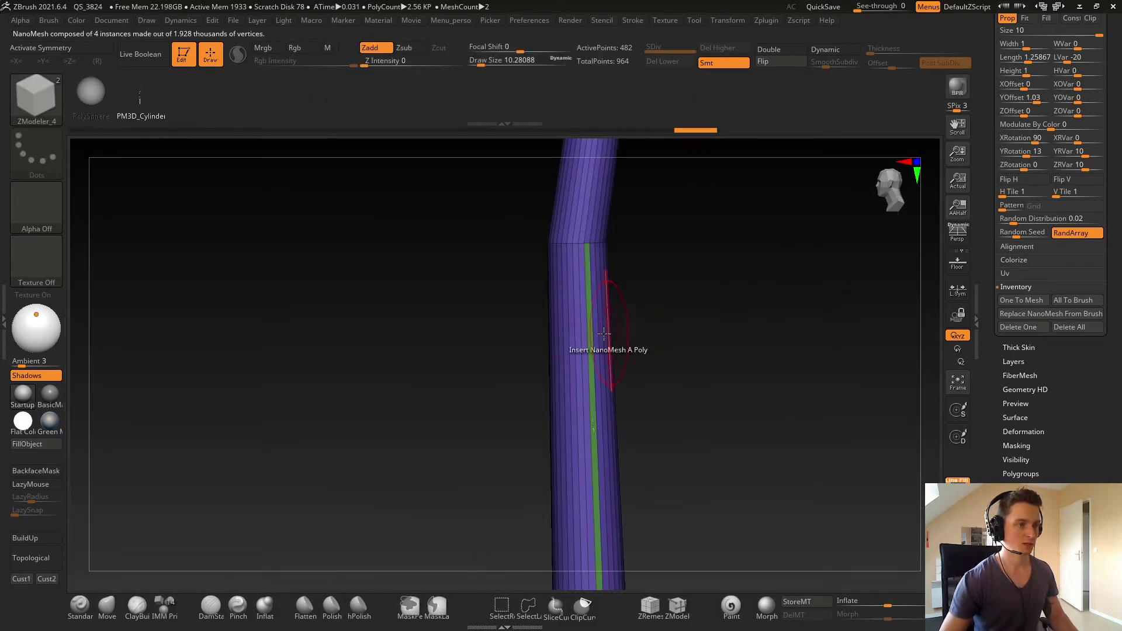
right_click_drag(611, 376, 594, 459, "ctrl")
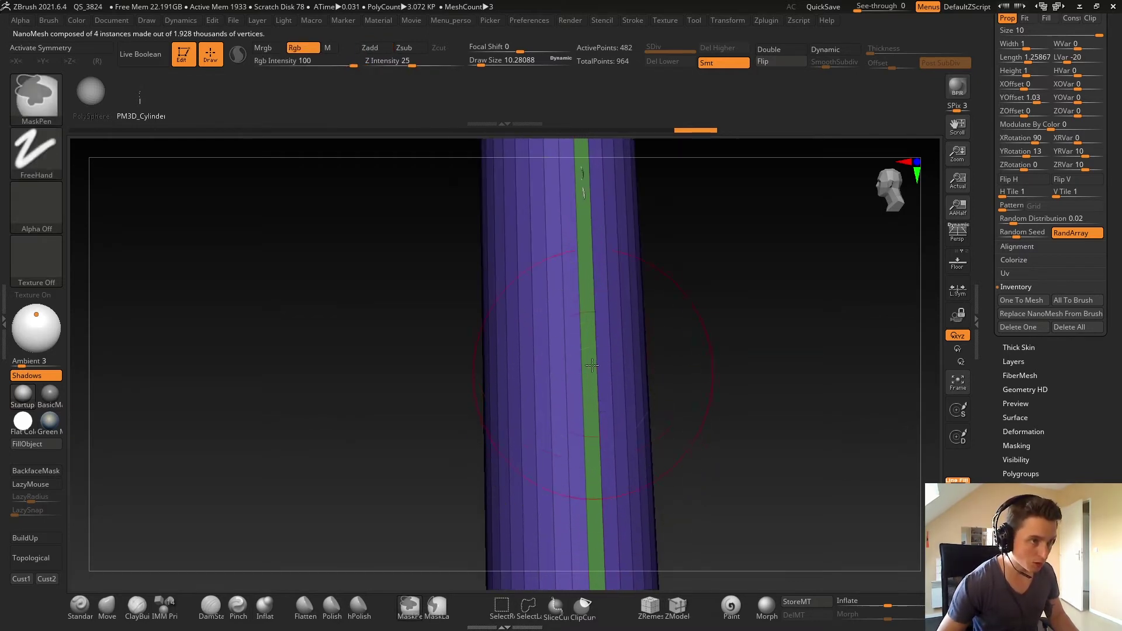
key("ctrl+z")
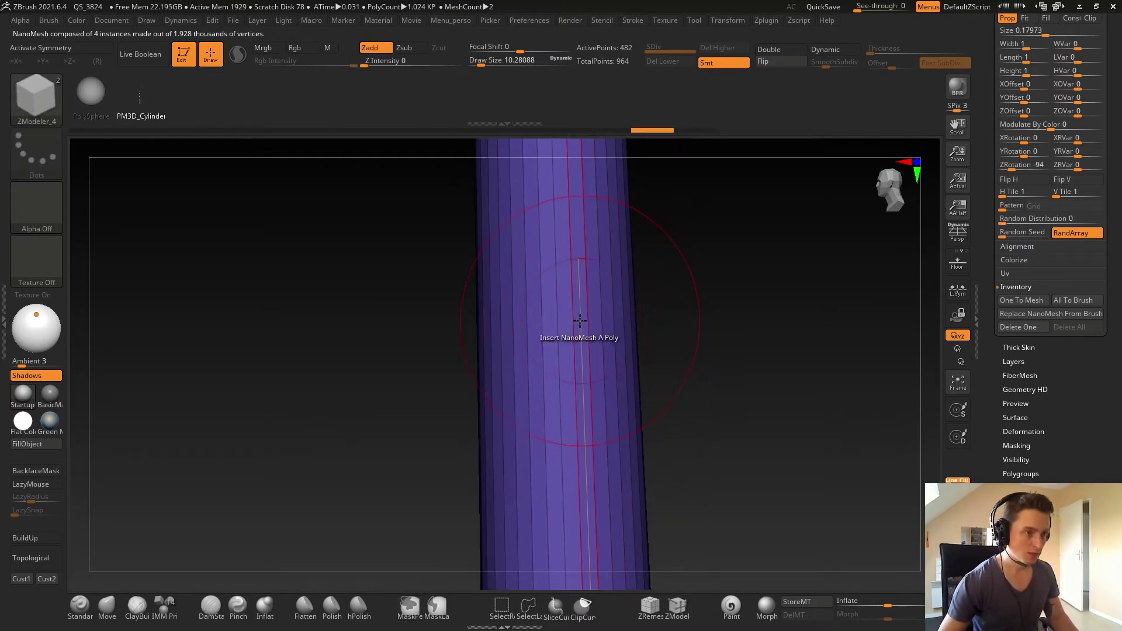
Try a larger NanoMesh insert on the trunk polygon, undo it, and return to the full tree without polyframe
left_click_drag(580, 321, 805, 277)
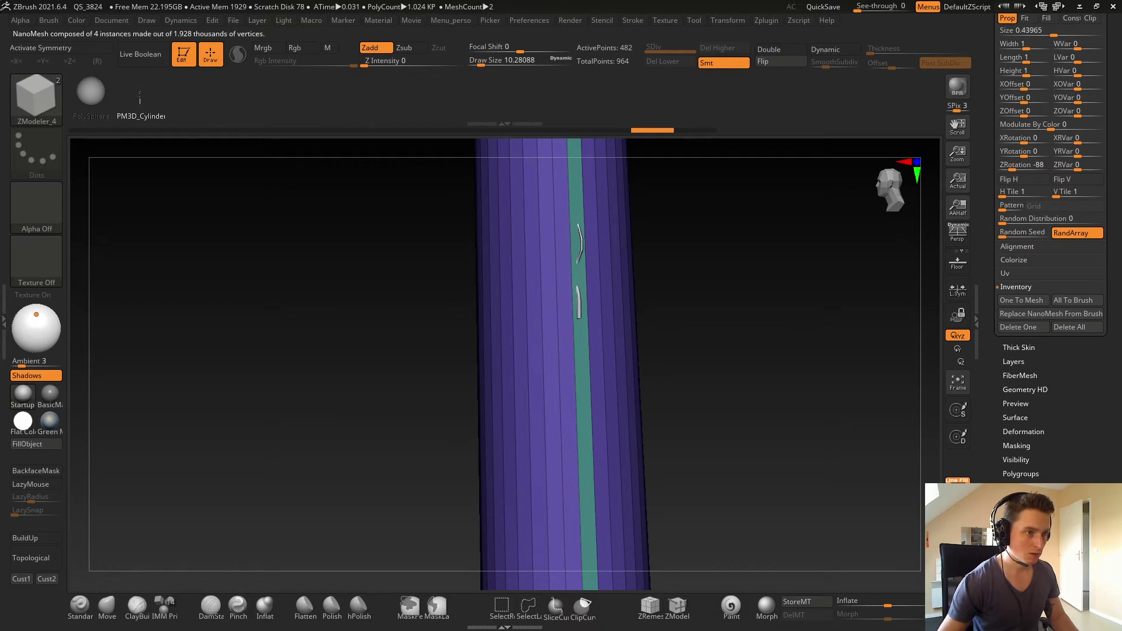
key("ctrl+z")
right_click_drag(689, 307, 613, 252, "ctrl")
right_click_drag(601, 485, 603, 284, "alt")
key("shift+f")
key("ctrl+z")
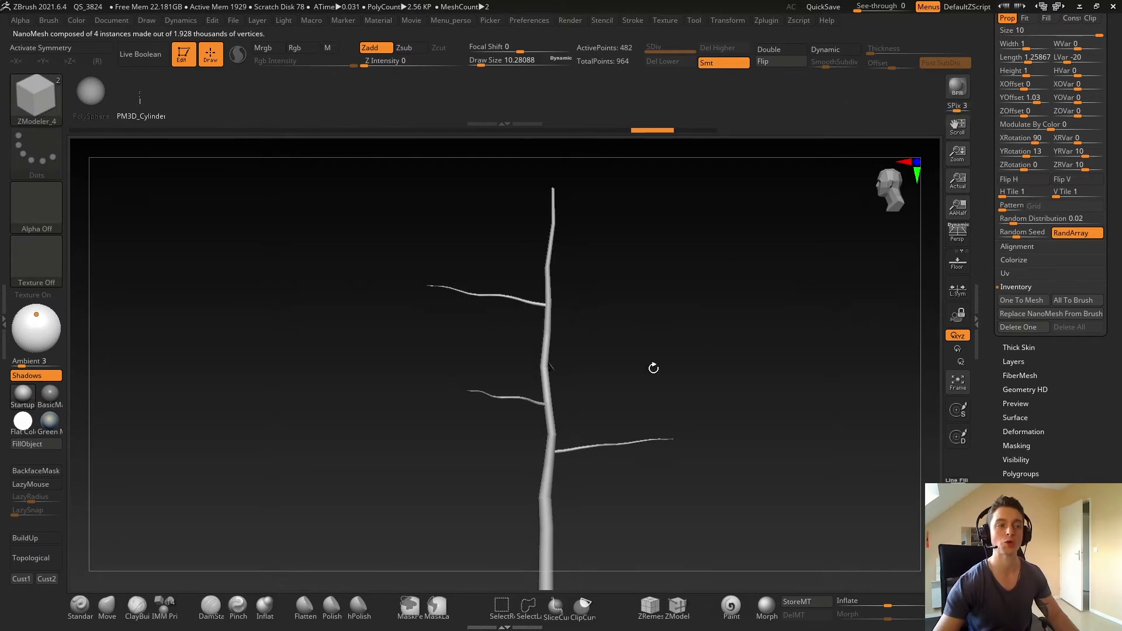
Convert the duplicated tree's NanoMesh branches to geometry and turn the tree into a new InsertMesh and NanoMesh brush
left_click(1008, 302)
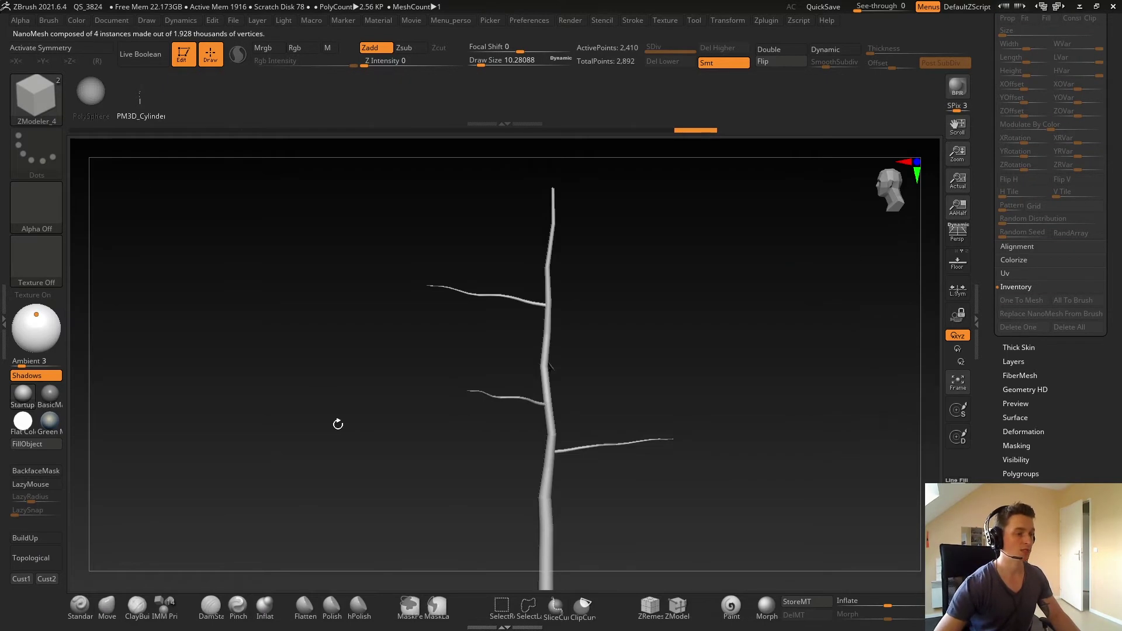
left_click(36, 98)
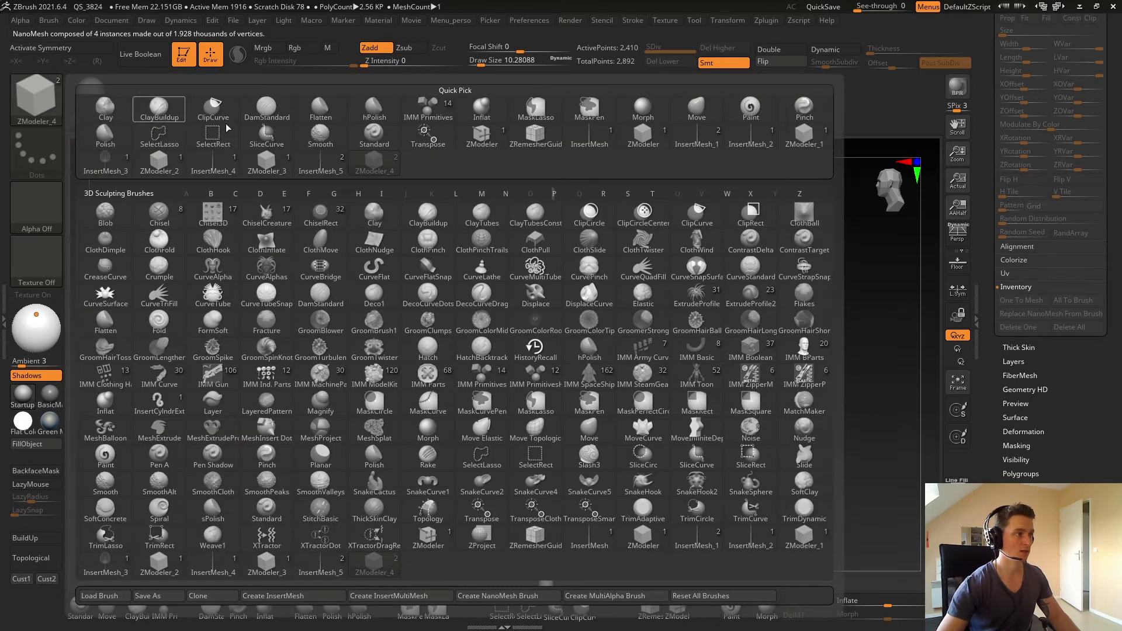
left_click(312, 596)
left_click(496, 208)
left_click(36, 99)
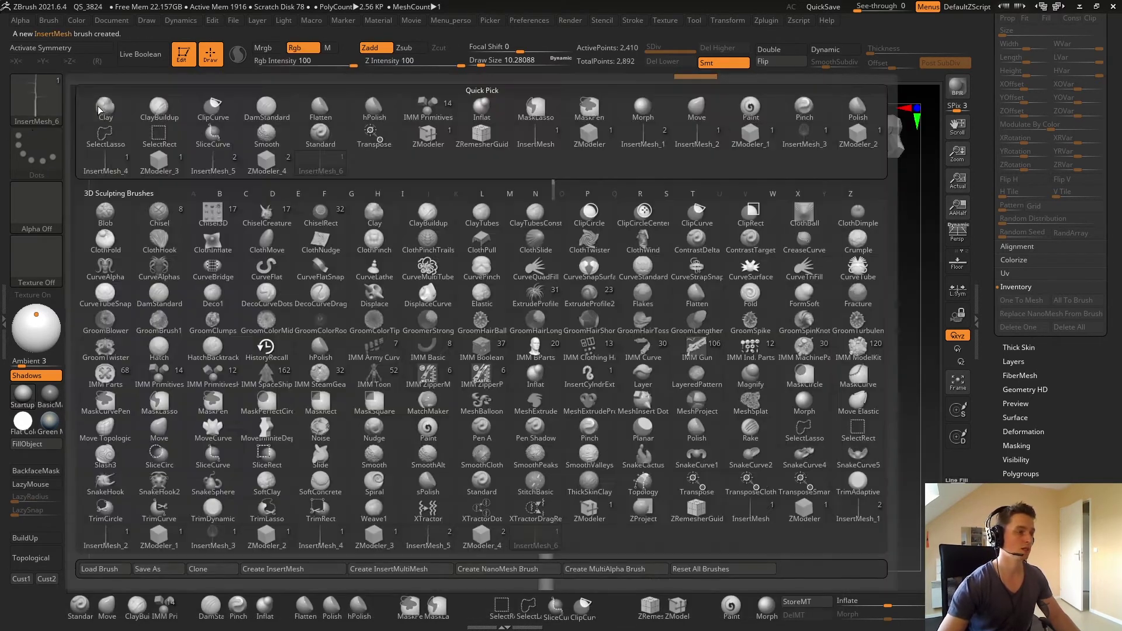
left_click(483, 569)
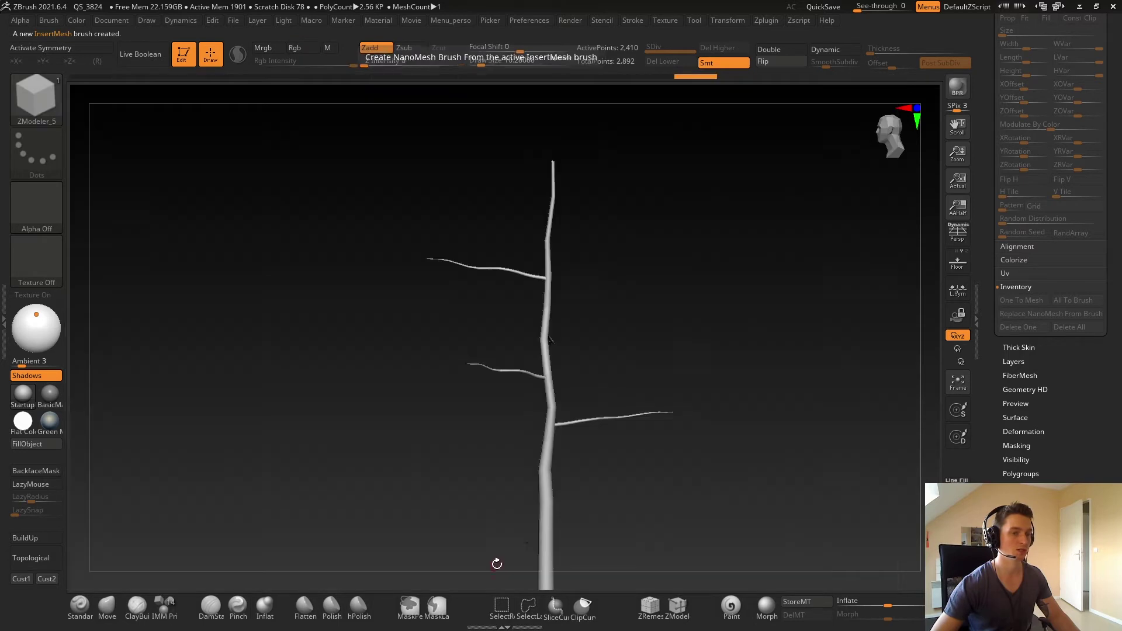
Select the first tree subtool, PM3D_Cylinder3D_1, and convert its NanoMesh branches to real geometry
scroll(993, 192, "up", 4)
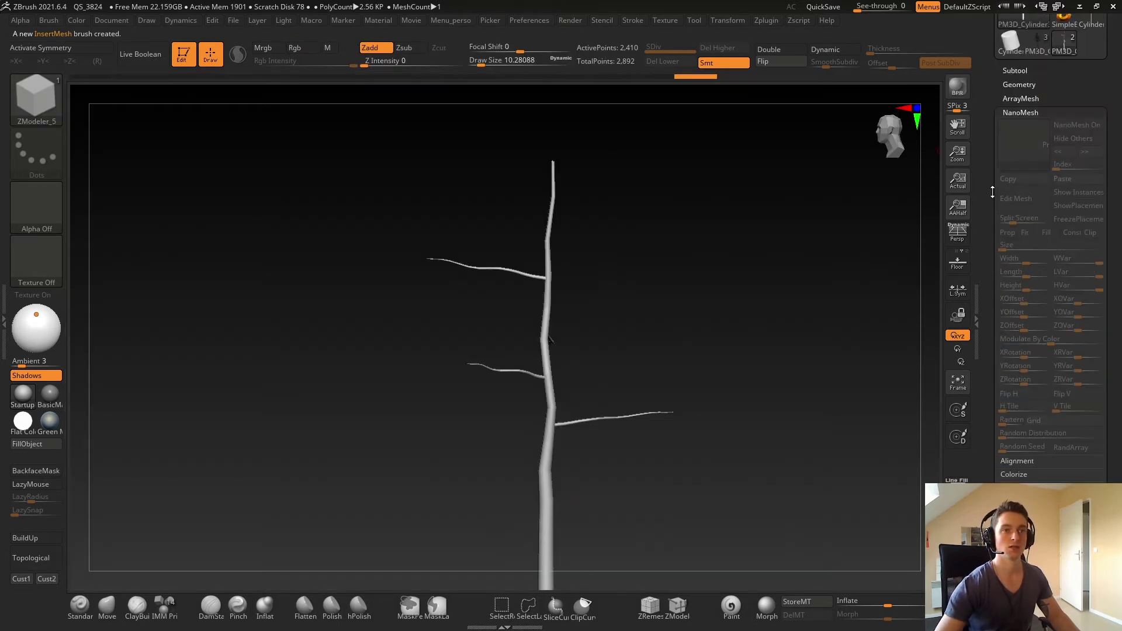
left_click(1017, 71)
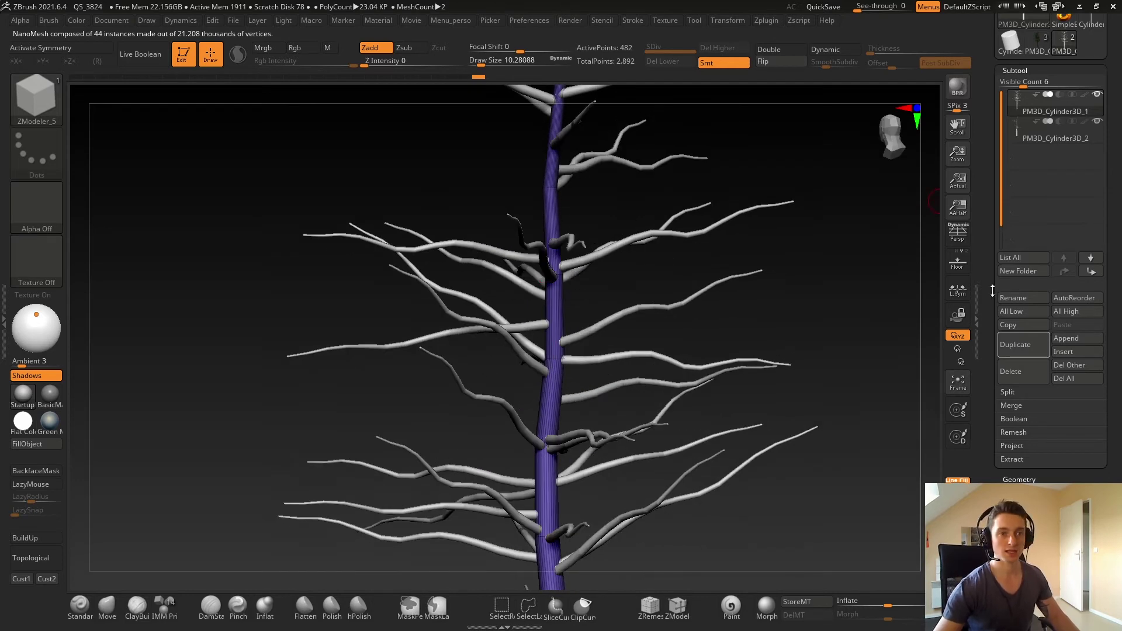
scroll(993, 290, "down", 5)
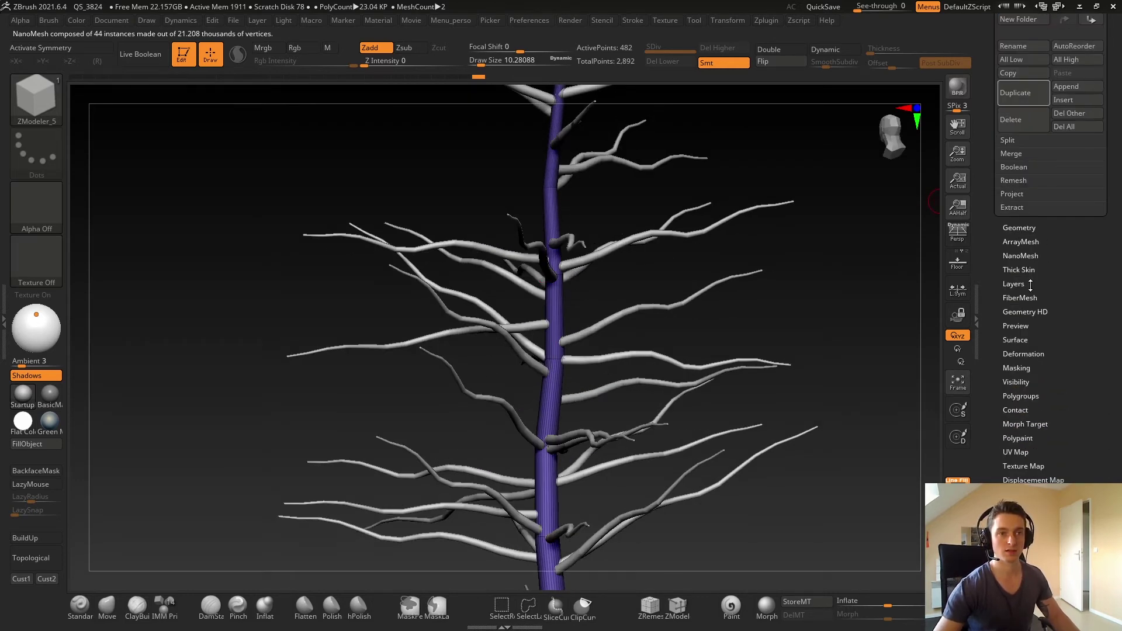
left_click(1020, 256)
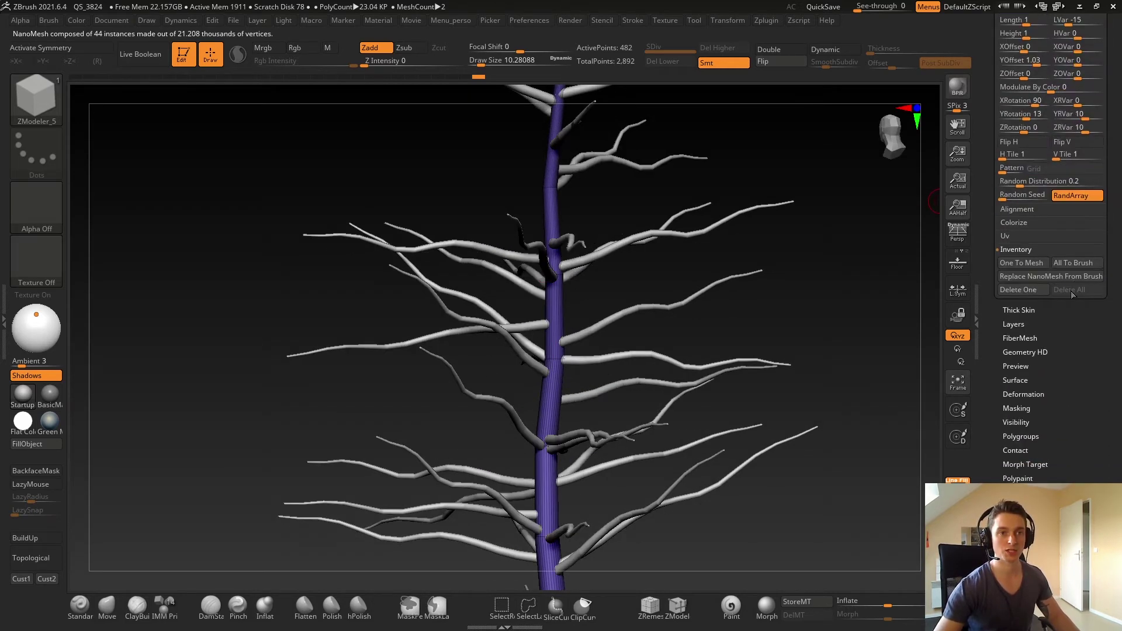
left_click(1022, 264)
Set the ZModeler Insert NanoMesh target to Polygroup All and insert the small tree across the branches' polygroup
left_click_drag(502, 241, 448, 311, "shift")
mouse_move(427, 288)
right_mouse_down("ctrl")
mouse_move(304, 286)
mouse_move(474, 286)
mouse_move(575, 253)
right_mouse_up("ctrl")
key("b")
key("z")
key("m")
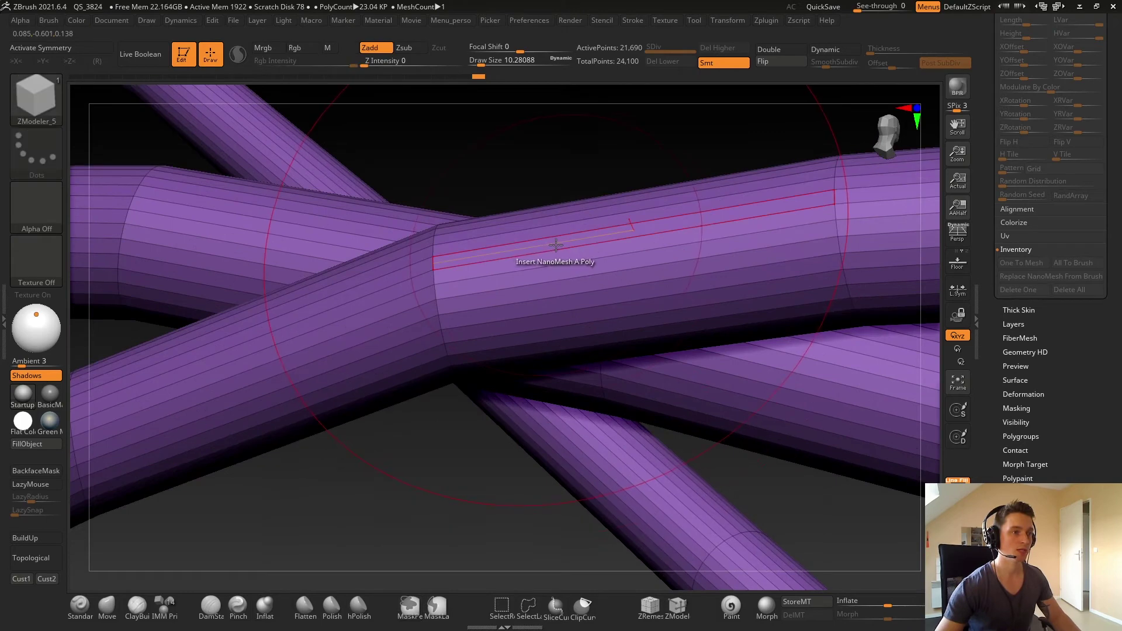
key("space")
left_click(652, 321)
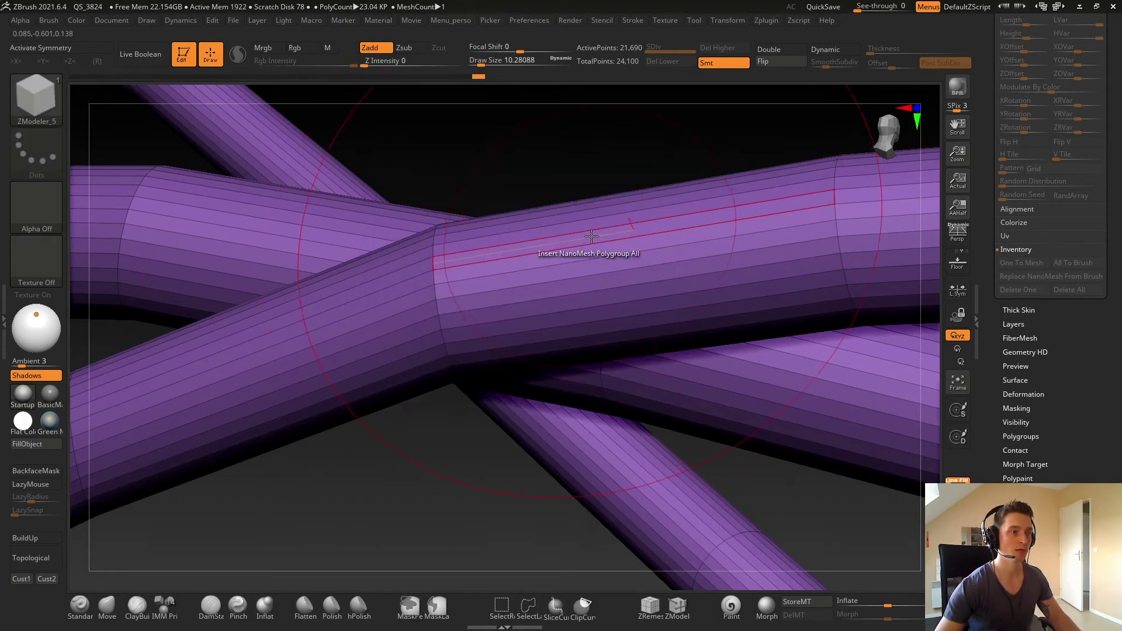
left_click(651, 192)
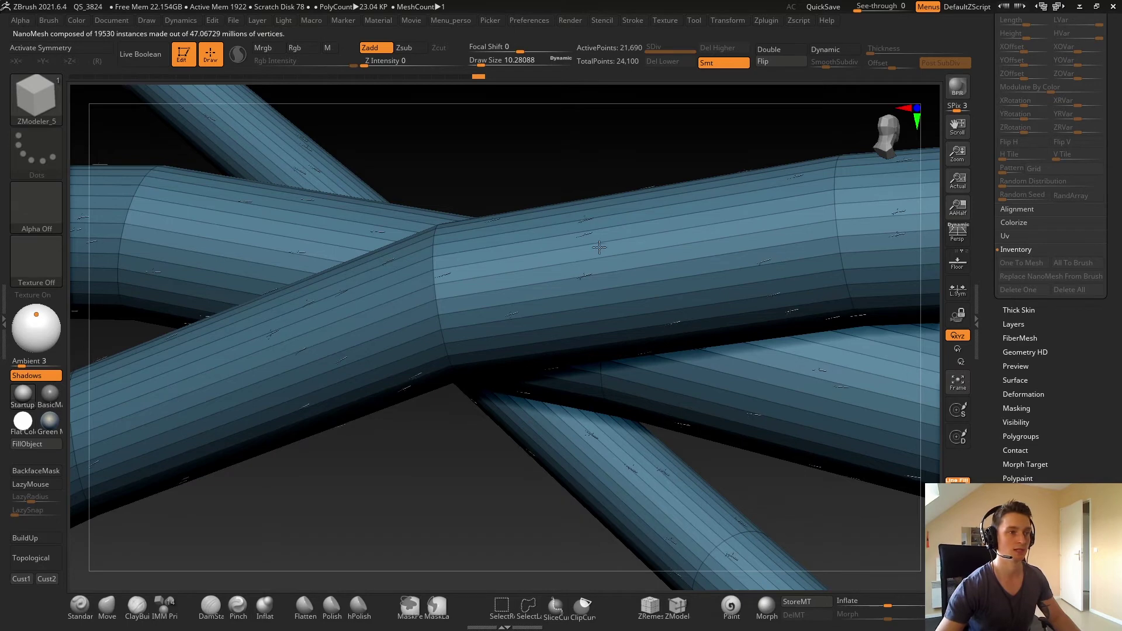
Set the new NanoMesh Size to about 1.06 and its Random Distribution to 0.1
scroll(995, 190, "up", 3)
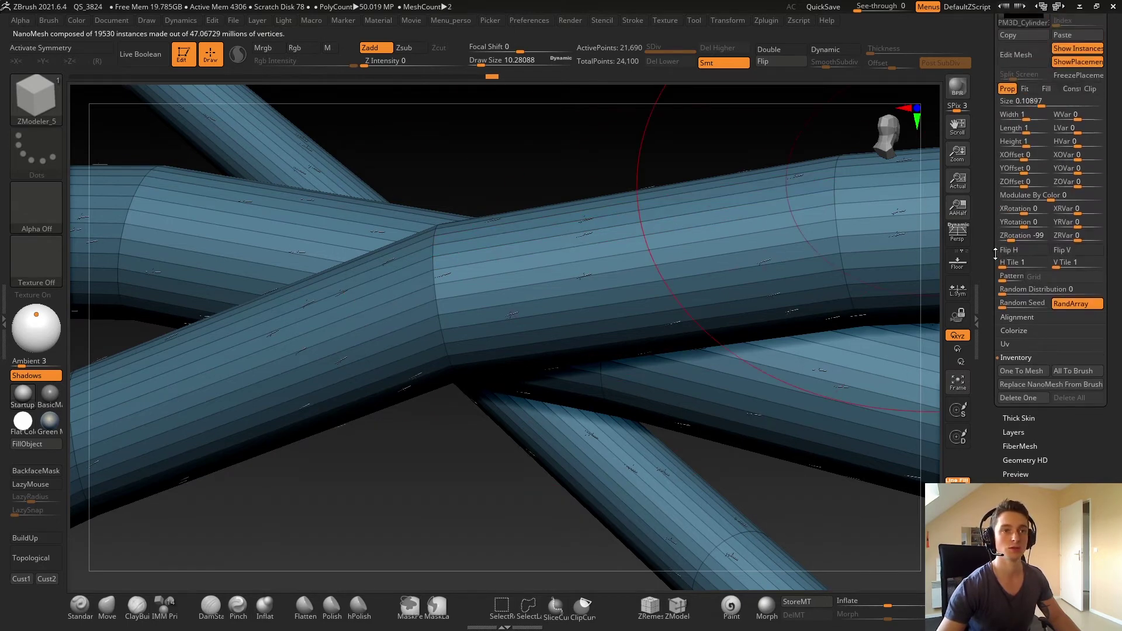
left_click_drag(1045, 164, 1077, 164)
left_click(1018, 353)
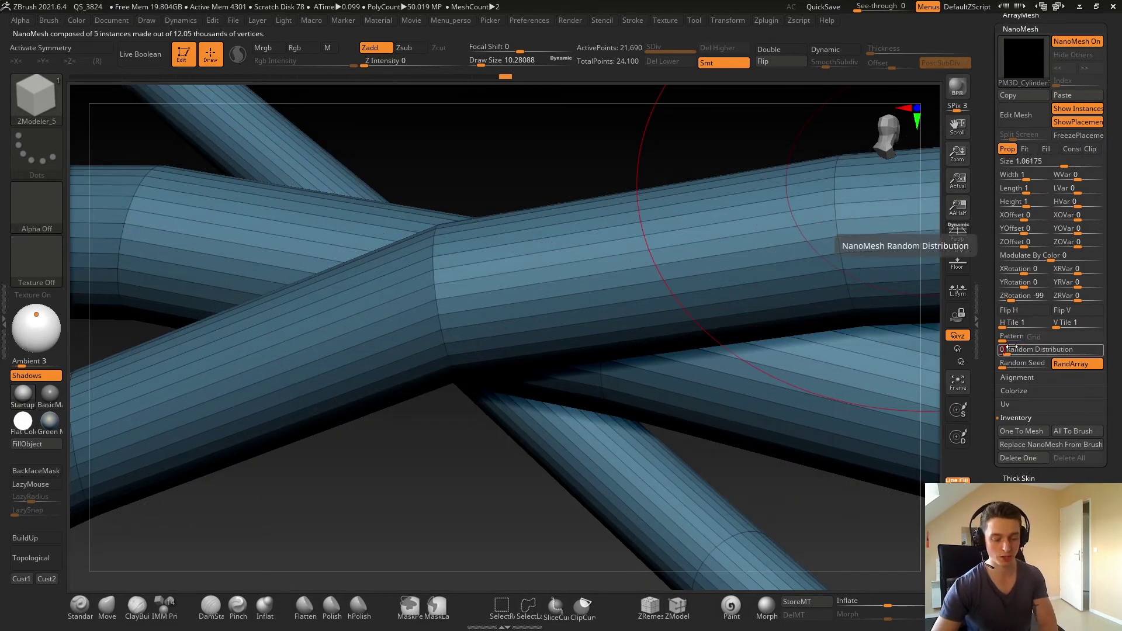
key("Return")
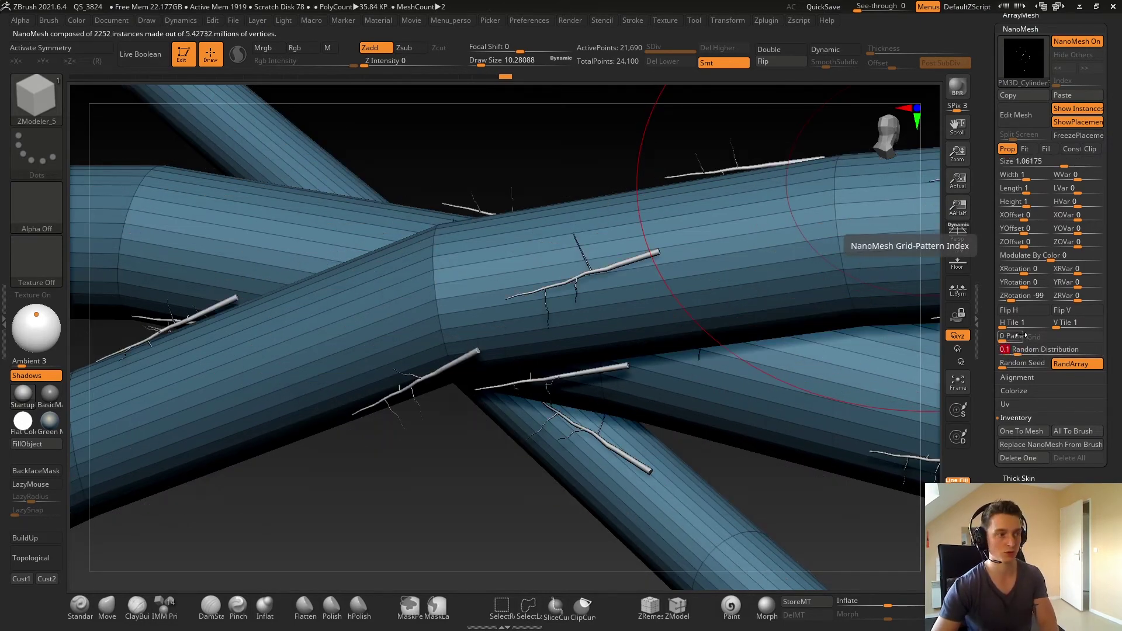
Set the twigs' ZRotation to 0 and XRotation to 90 so they stand out from the branches
right_click_drag(733, 244, 623, 295, "ctrl")
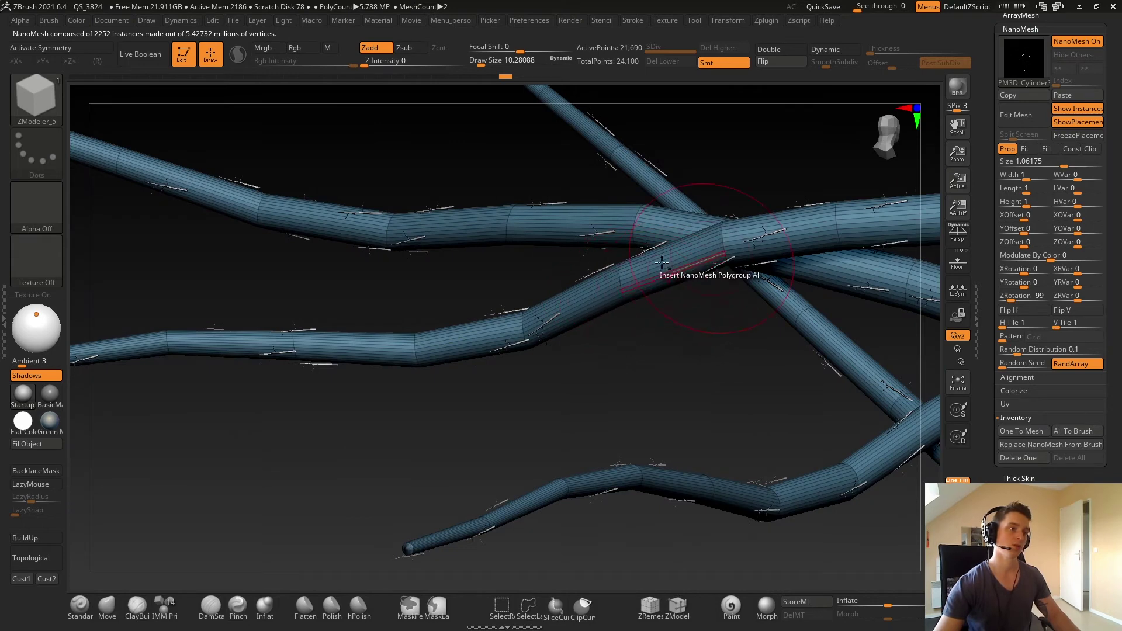
right_click_drag(662, 262, 507, 301, "alt")
left_click(1019, 296)
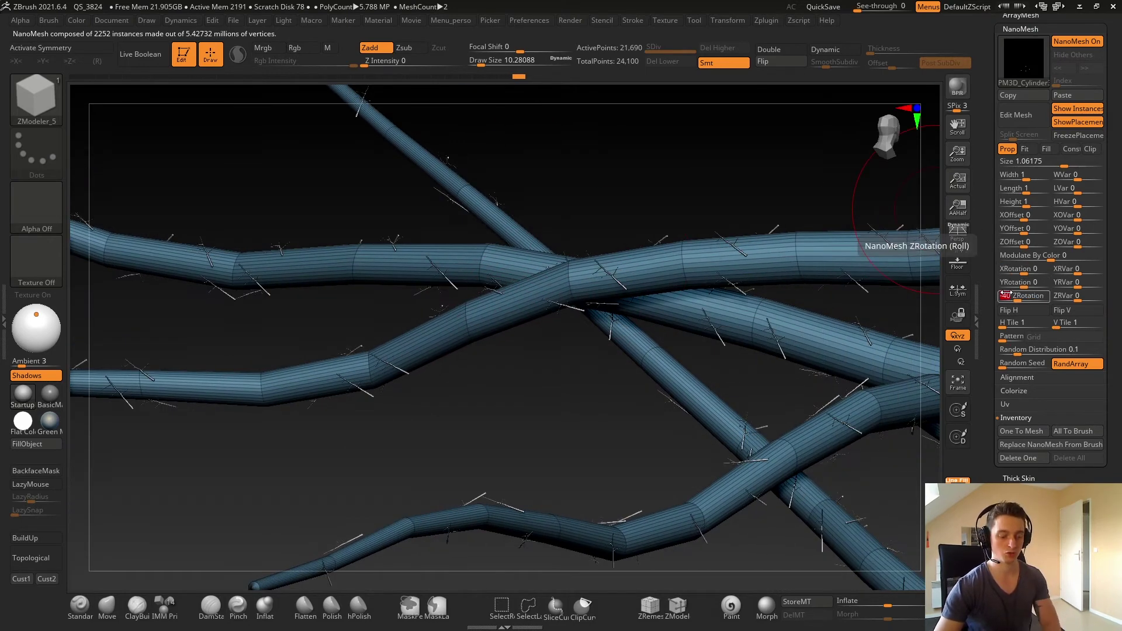
type("0")
key("Return")
left_click(1024, 270)
type("90")
key("Return")
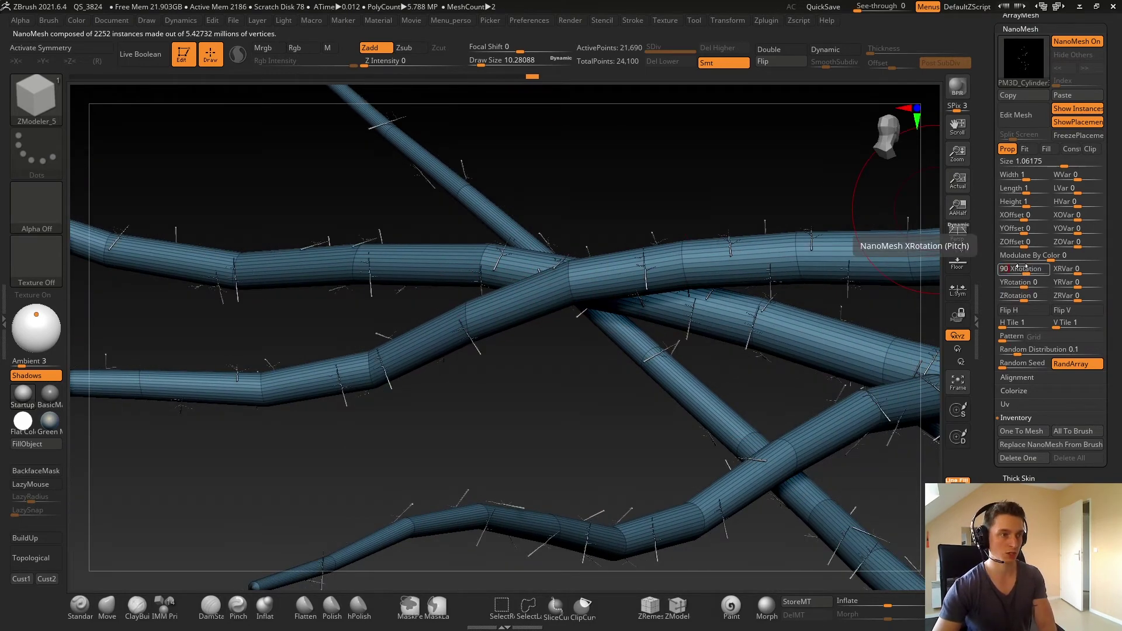
Set the twigs' Size to about 2.95 and YOffset to 1.1, and check the full tree without polyframe
right_click_drag(525, 267, 652, 264, "ctrl")
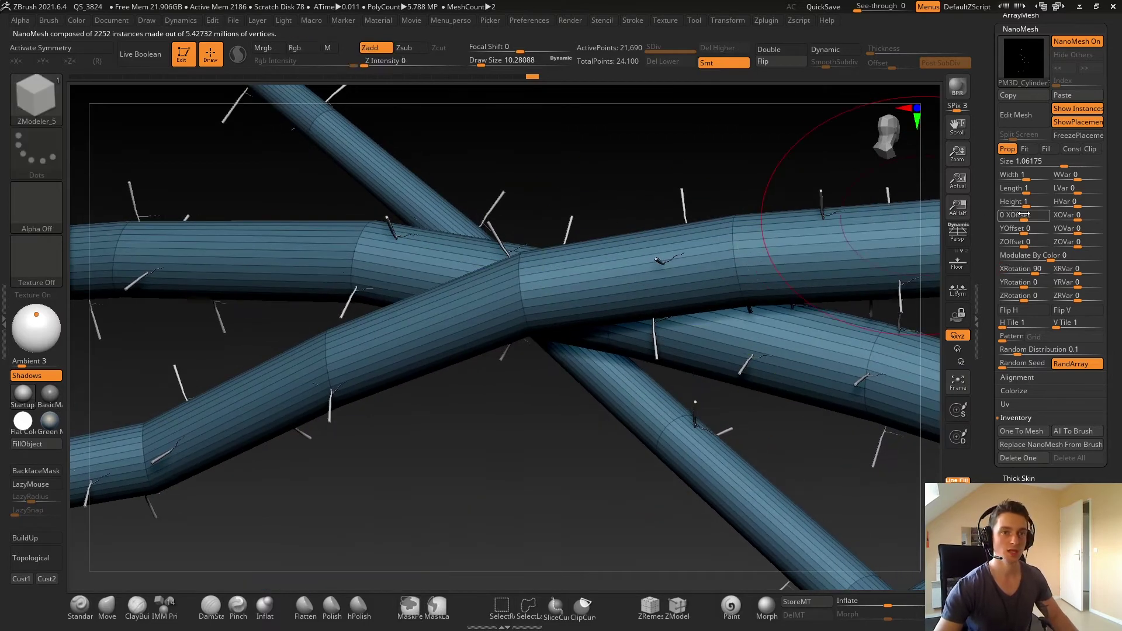
left_click_drag(1020, 228, 1056, 230)
left_click_drag(1076, 163, 1092, 164)
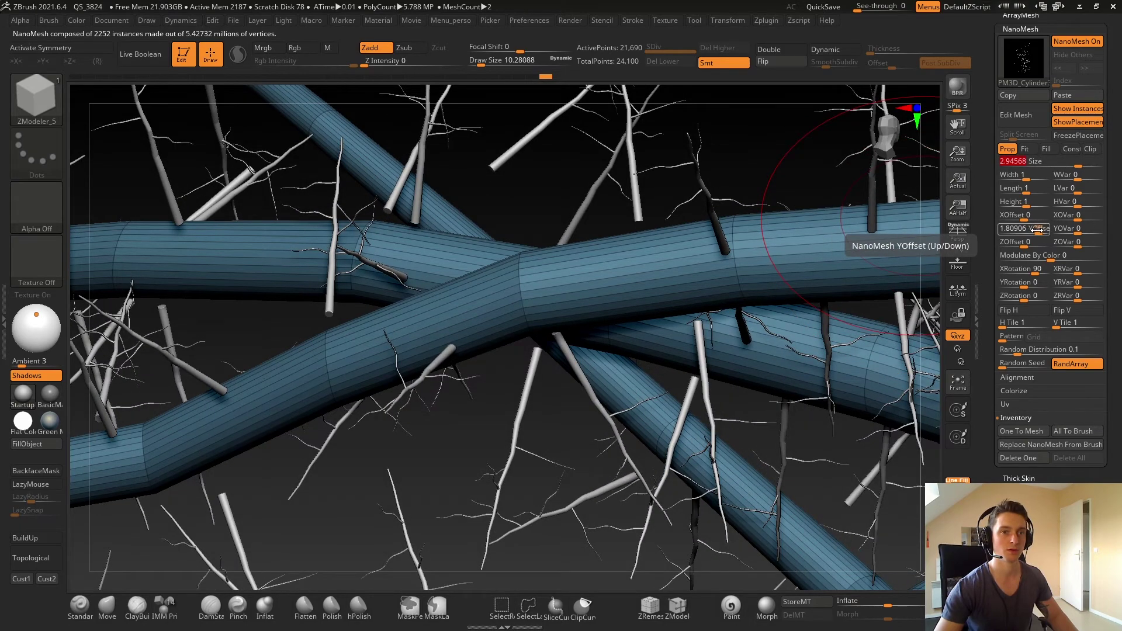
left_click_drag(1038, 230, 1034, 230)
type("1.1")
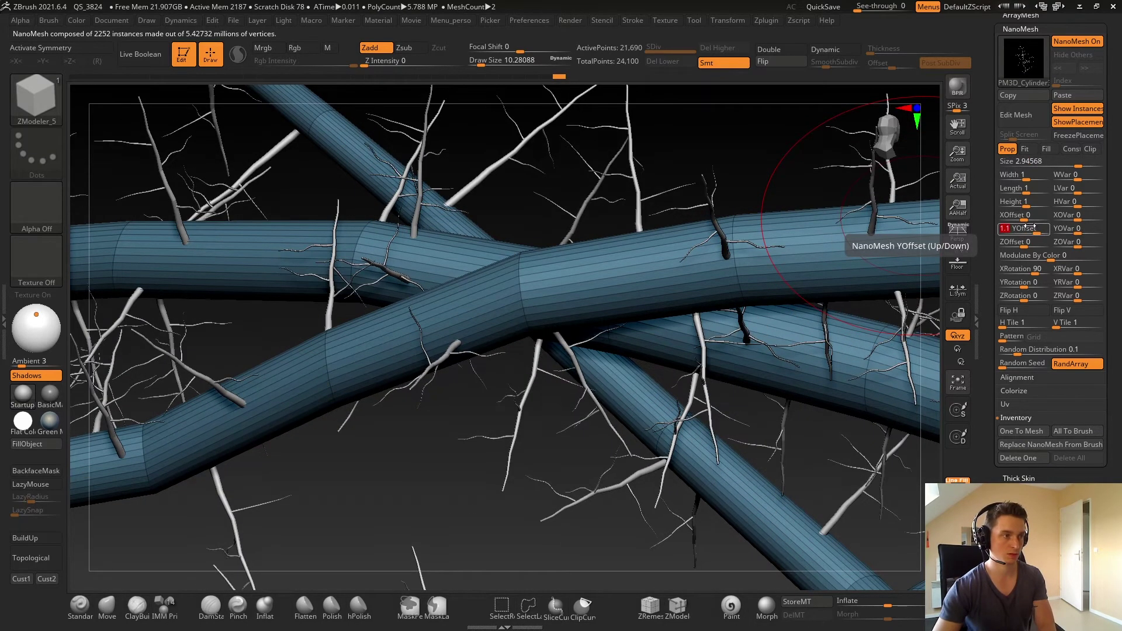
right_click_drag(777, 257, 476, 245)
key("shift+f")
right_click_drag(639, 226, 547, 242, "ctrl")
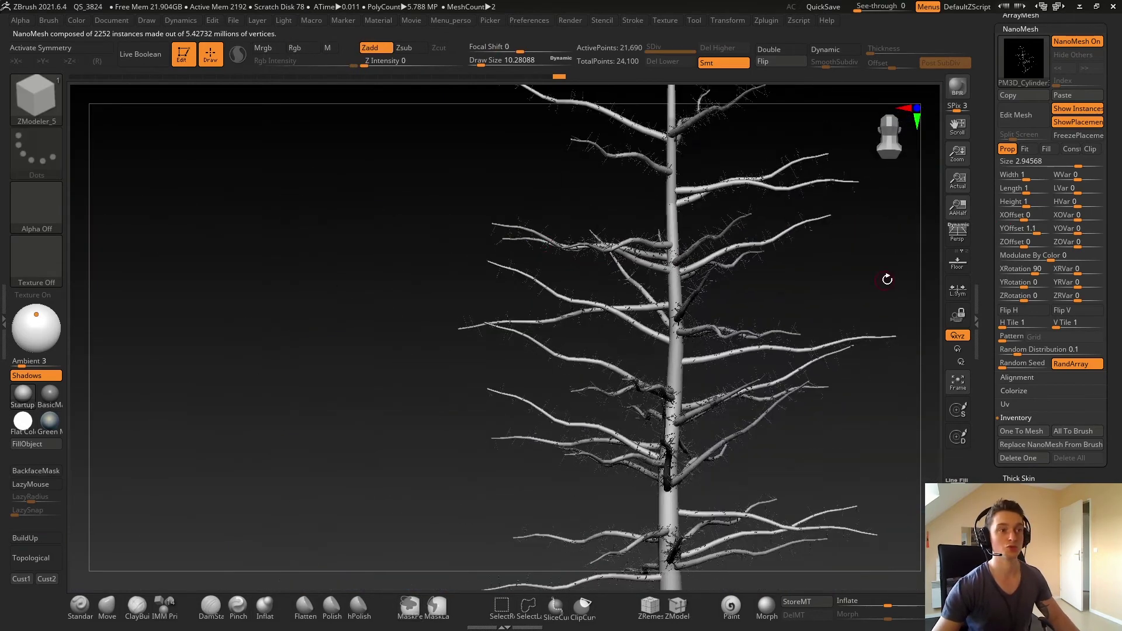
Set the twigs' Random Distribution to 0.01 and their Size to about 7.57
left_click_drag(1019, 349, 1031, 349)
type("0.")
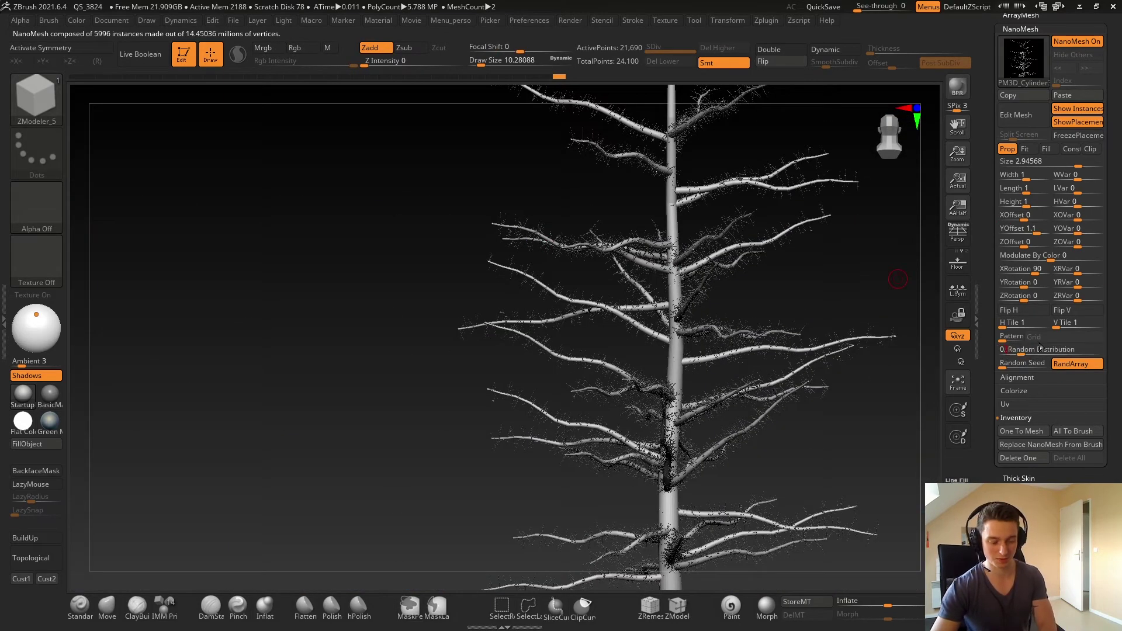
type("01")
key("Return")
left_click_drag(1079, 165, 1094, 165)
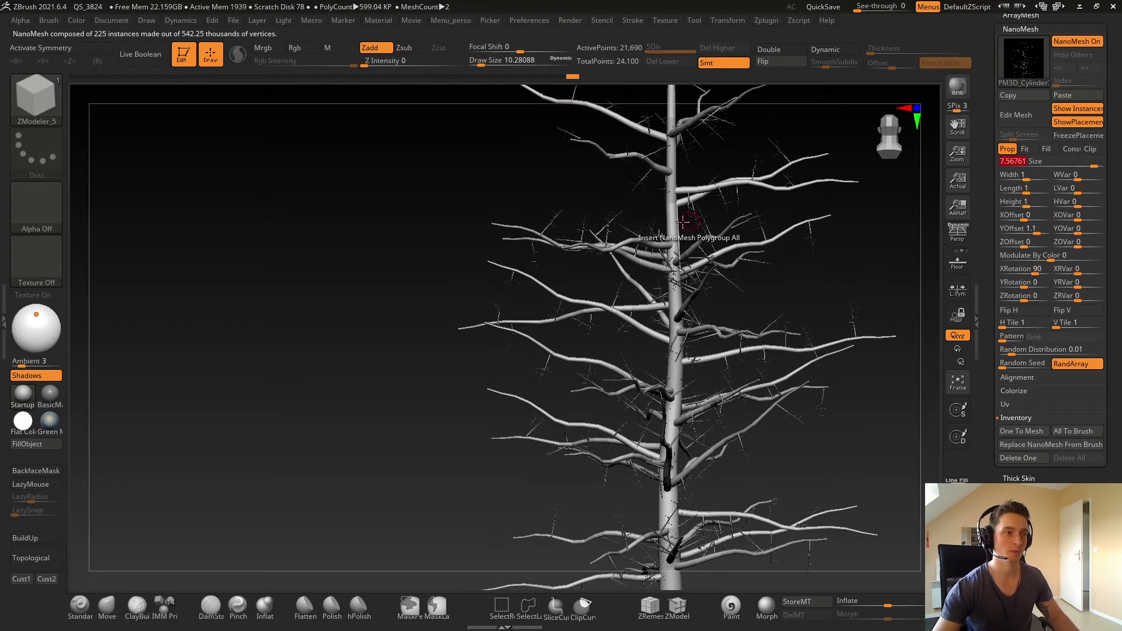
Rotate the twigs on the branches with XRotation 91, YRotation 23 and ZRotation -45
mouse_move(684, 220)
right_mouse_down()
mouse_move(726, 232)
mouse_move(776, 271)
mouse_move(777, 238)
mouse_move(778, 275)
right_mouse_up()
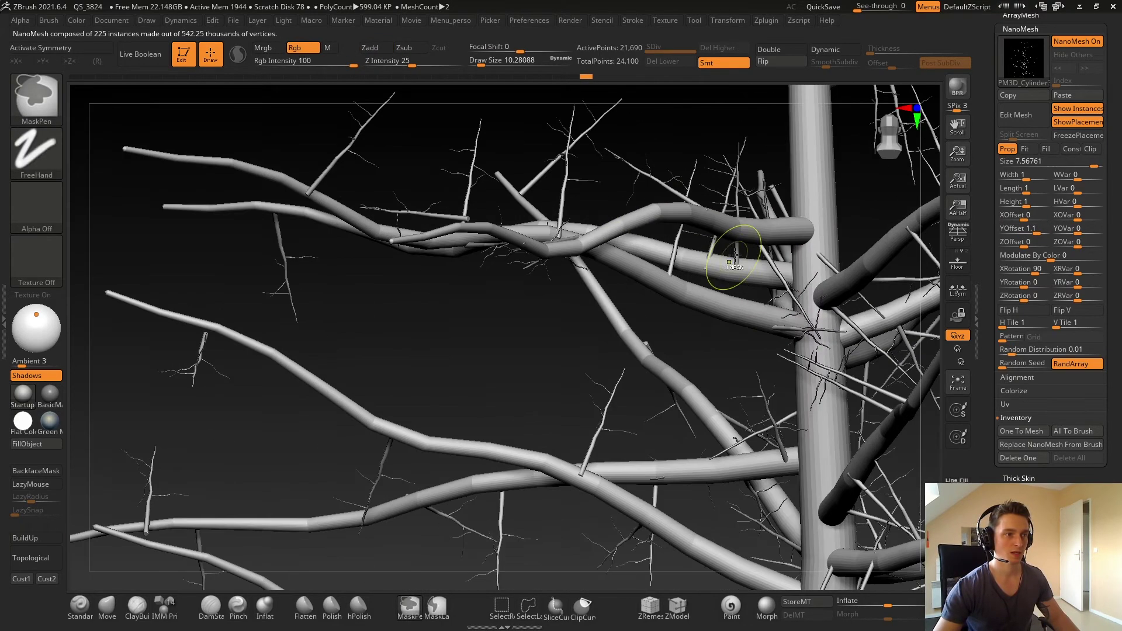
right_click_drag(789, 228, 764, 277, "alt")
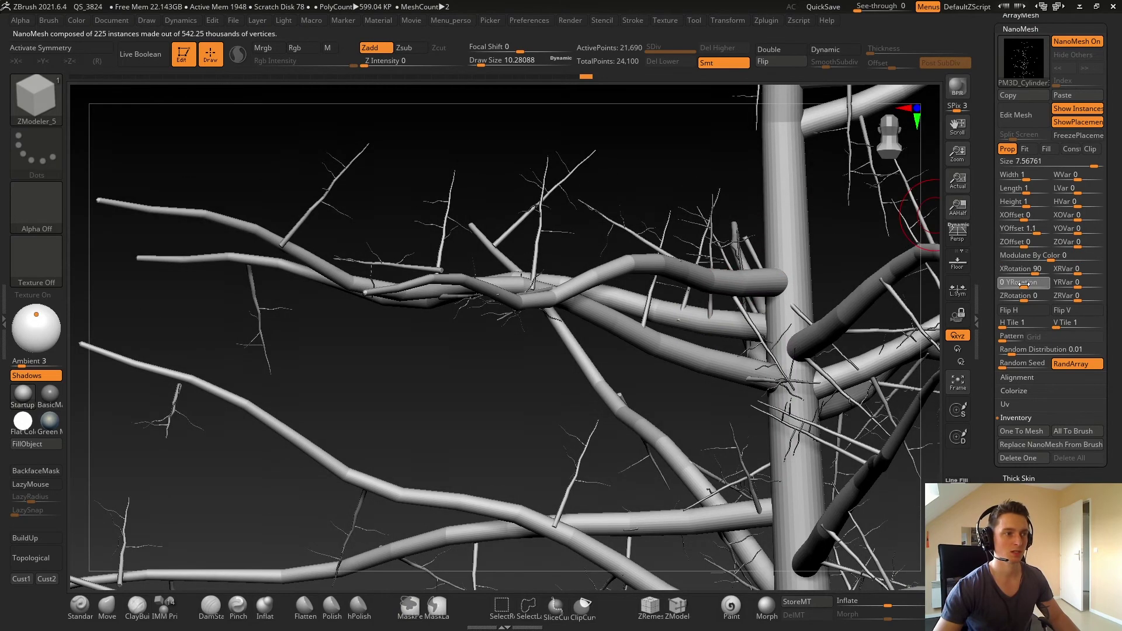
left_click_drag(1022, 284, 1029, 287)
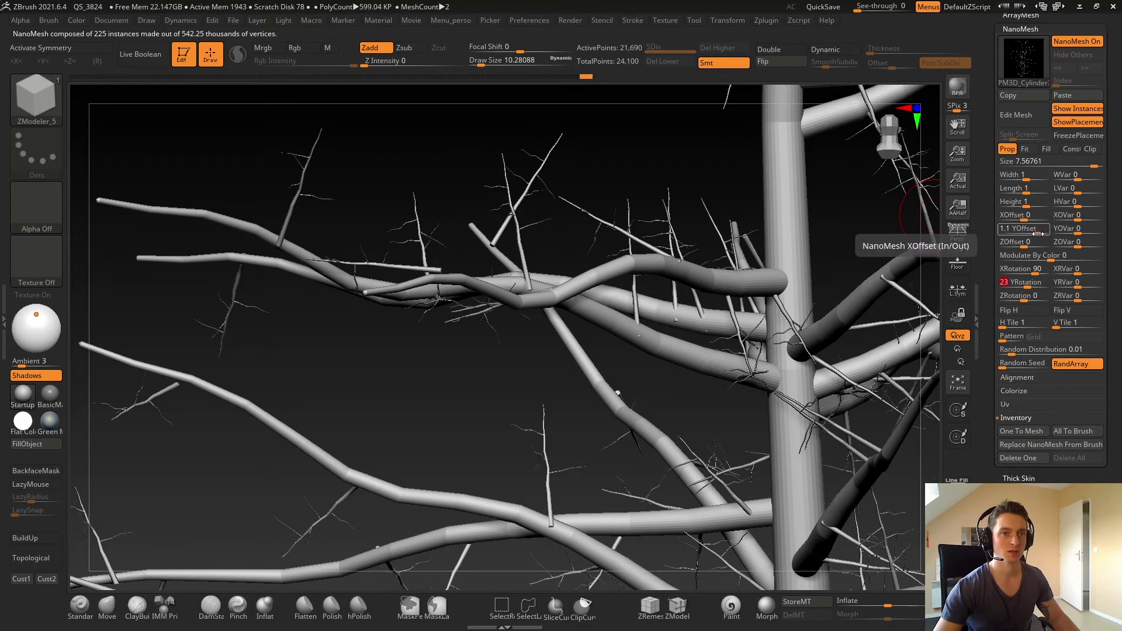
right_click_drag(766, 304, 611, 298)
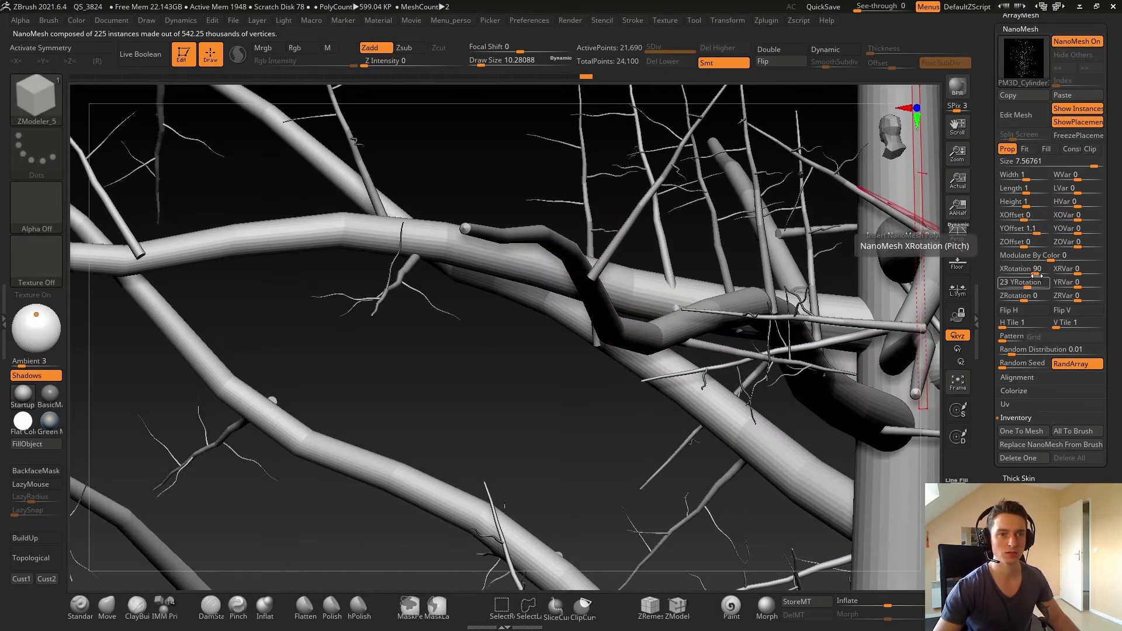
left_click_drag(1036, 277, 1018, 297)
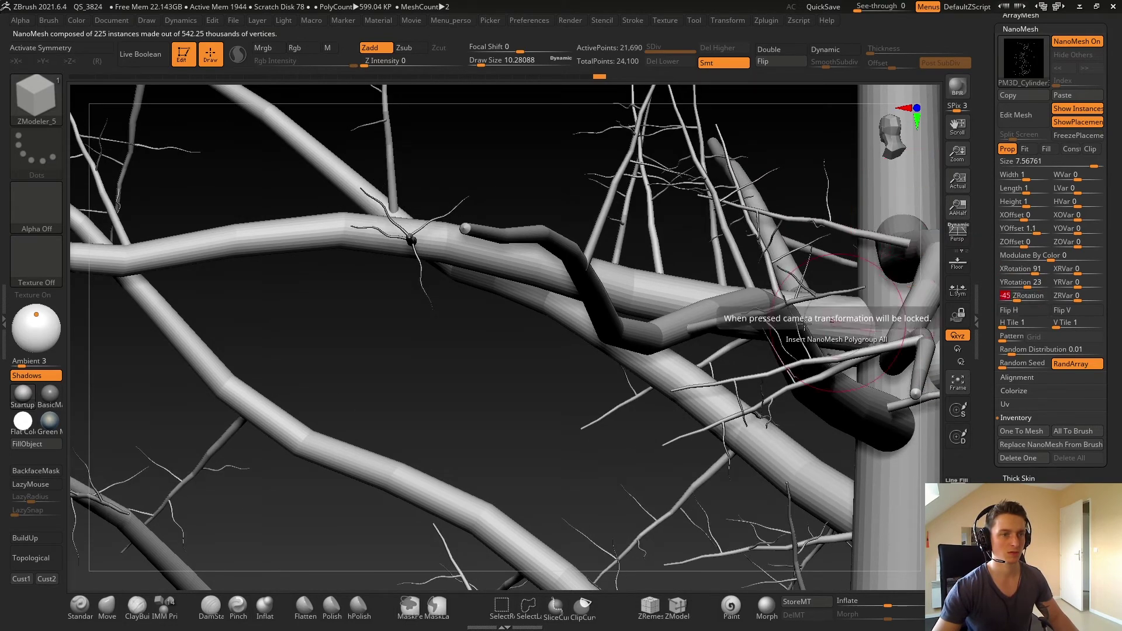
Check the whole tree with and without polyframe, and convert the twig NanoMesh into real geometry with One To Mesh
right_click_drag(842, 303, 477, 273)
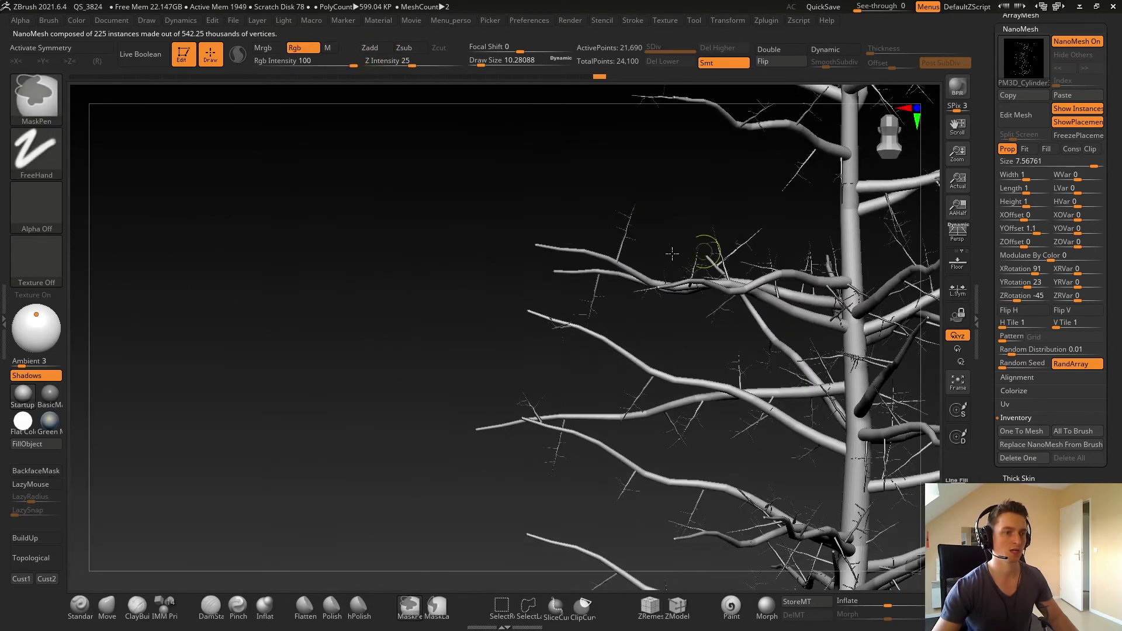
right_click_drag(709, 252, 598, 261, "ctrl")
key("shift+f")
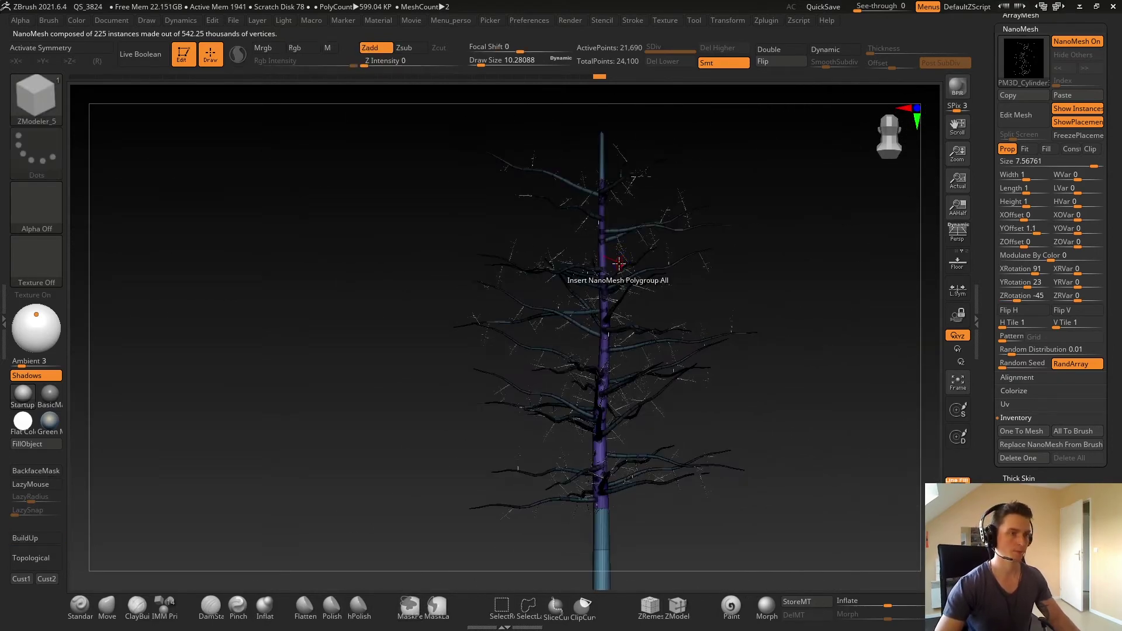
key("shift+f")
right_click_drag(694, 234, 807, 255, "ctrl")
right_click_drag(888, 304, 719, 248, "alt")
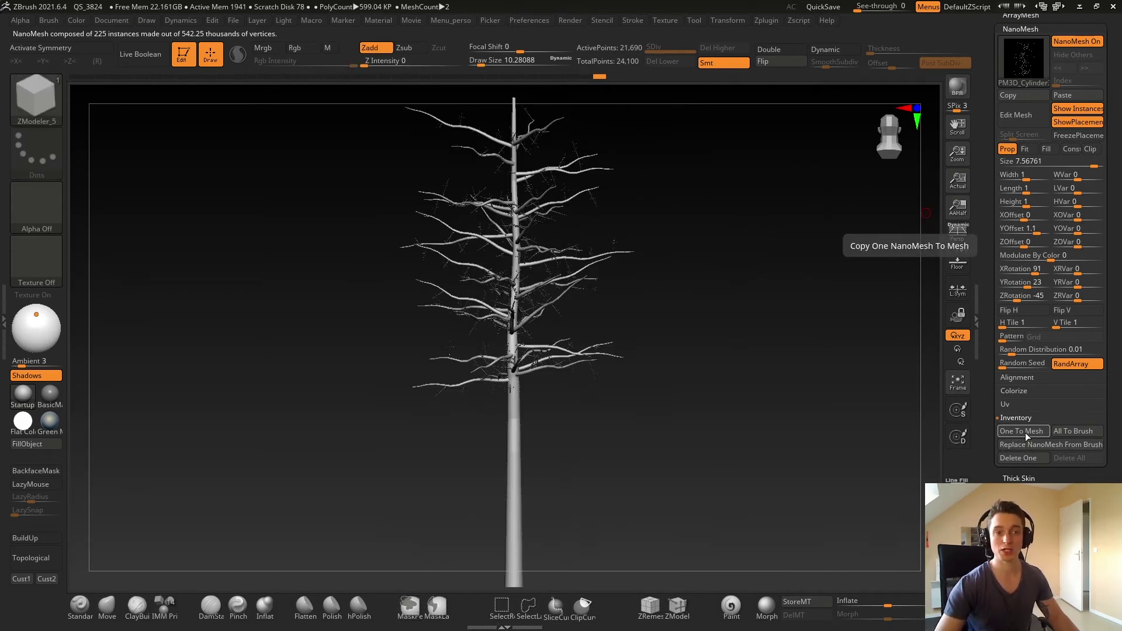
right_click_drag(509, 251, 602, 265, "ctrl")
key("shift+f")
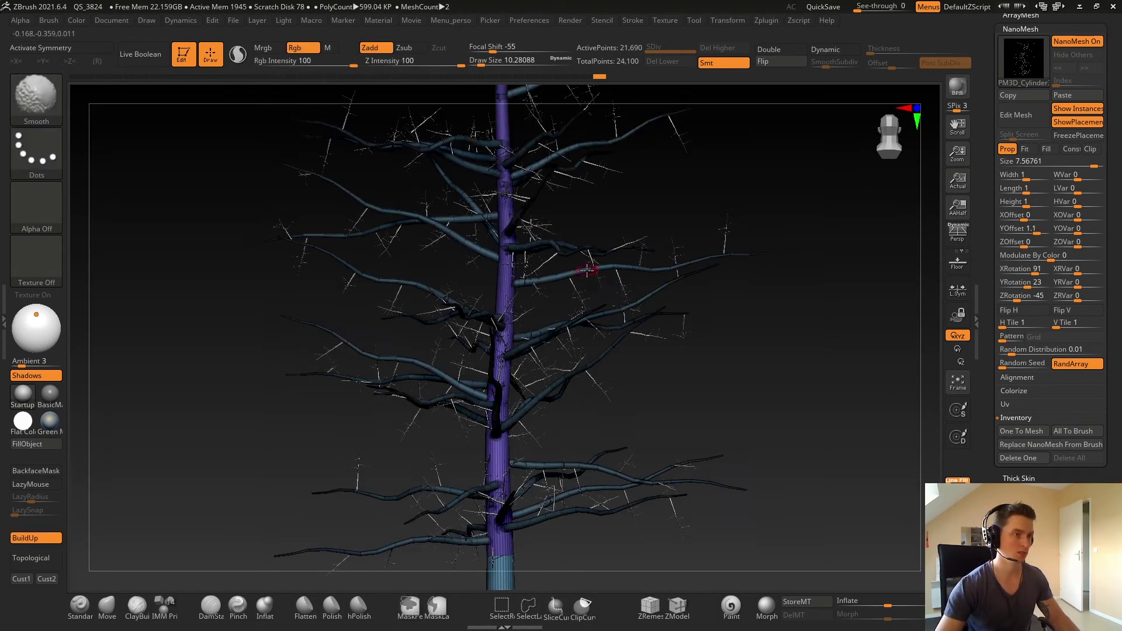
key("shift+f")
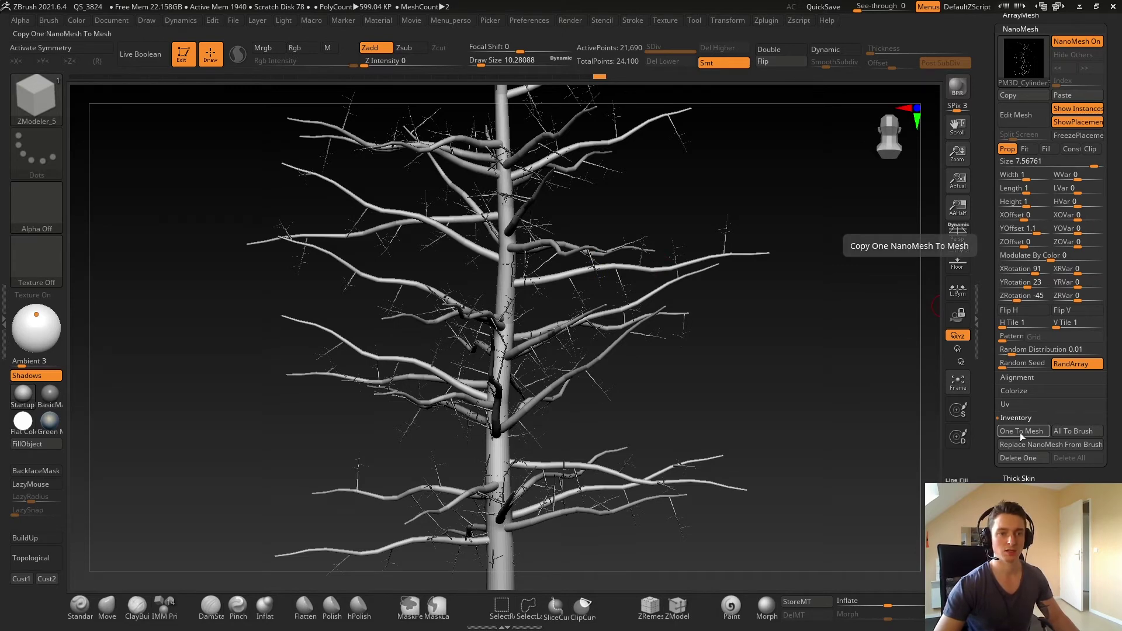
left_click(1022, 432)
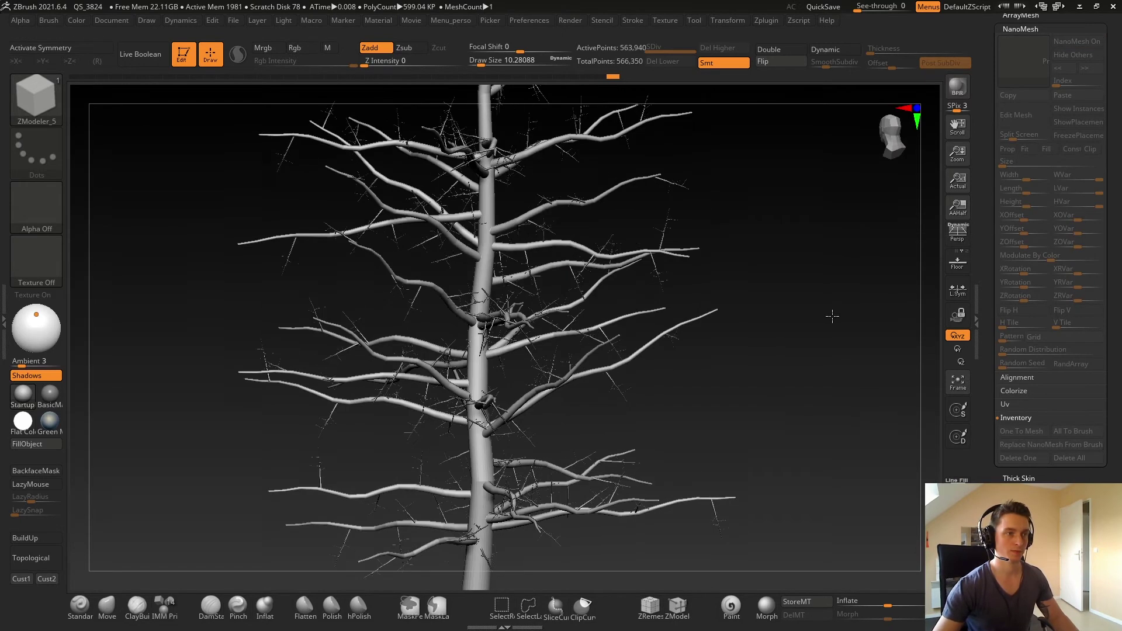
left_click_drag(836, 275, 989, 185)
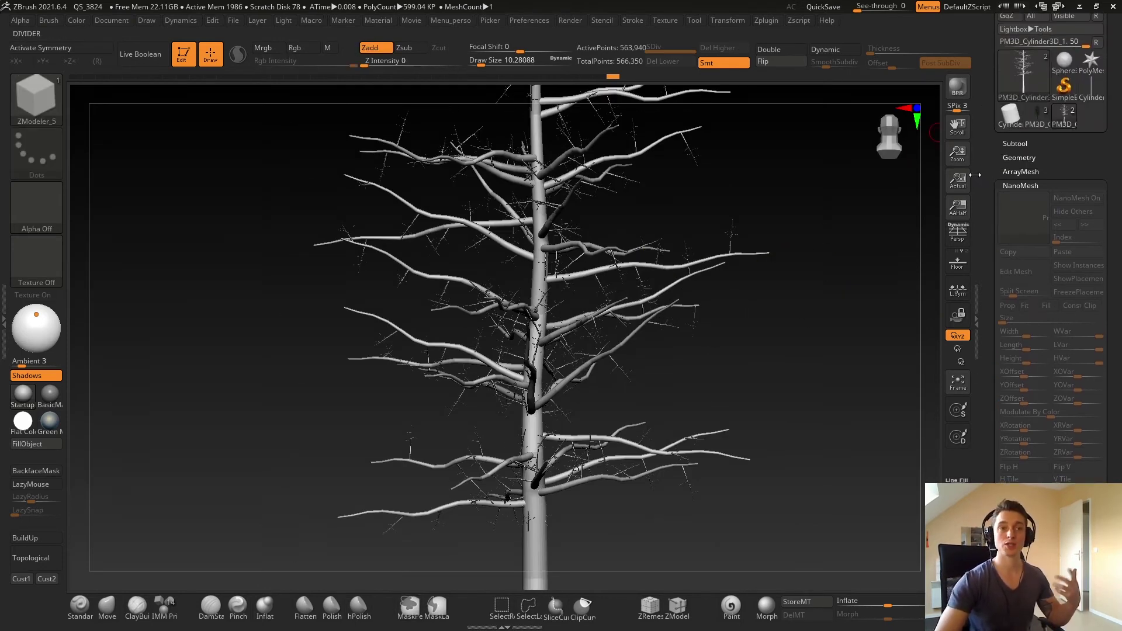
Insert the green leaf from the finished leafy tree tool as a subtool of the bare tree and make it active
left_click(1033, 124)
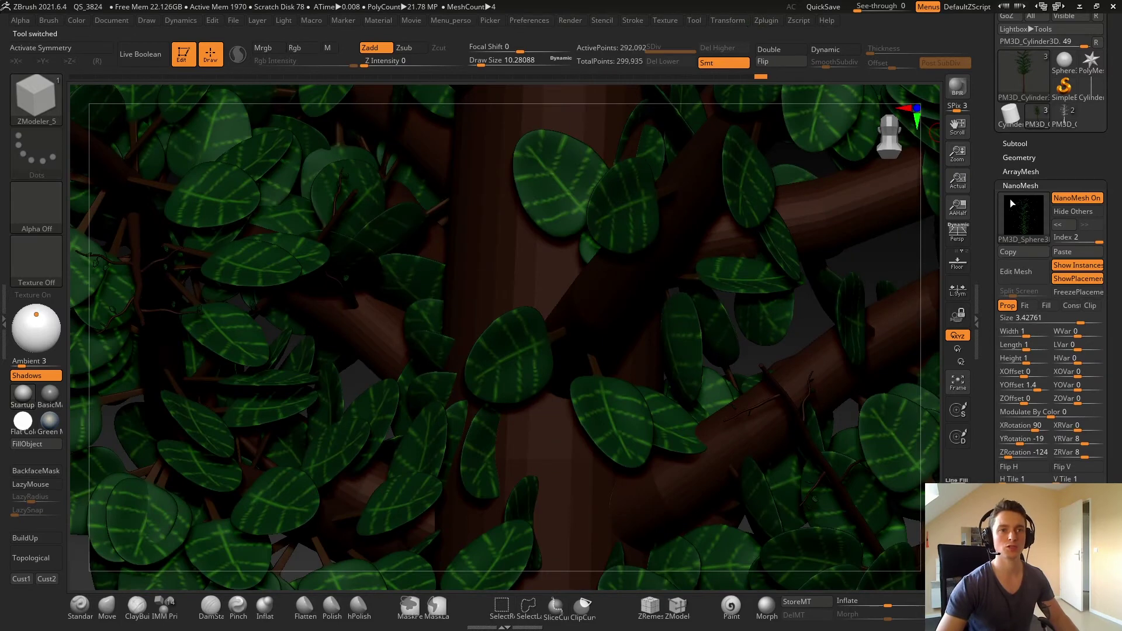
left_click(1015, 144)
left_click(1017, 205)
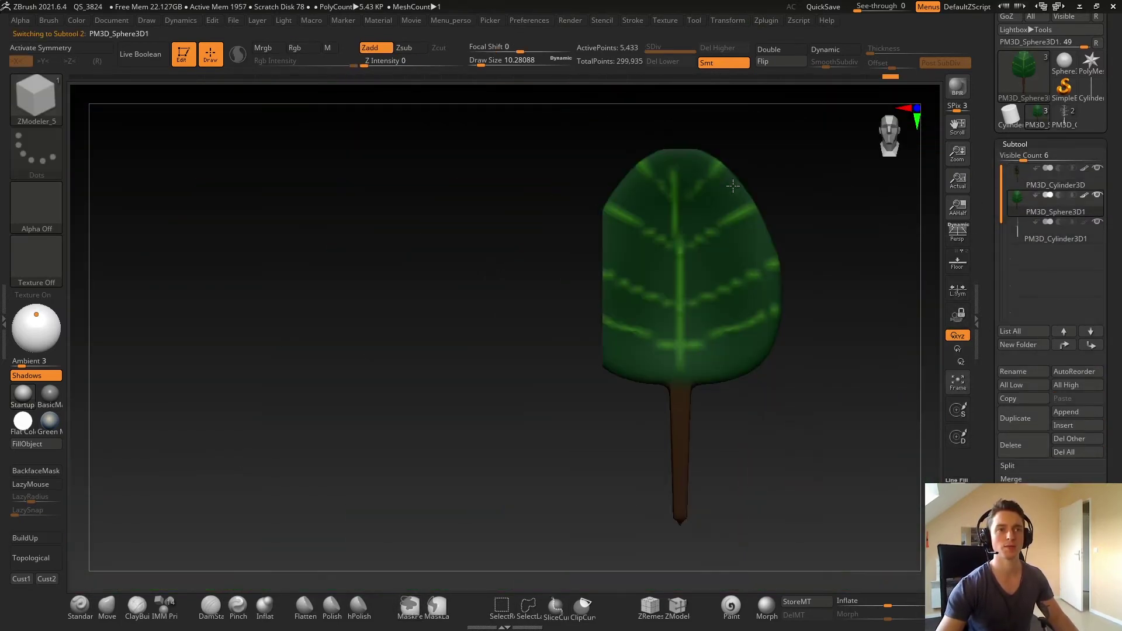
left_click(1064, 115)
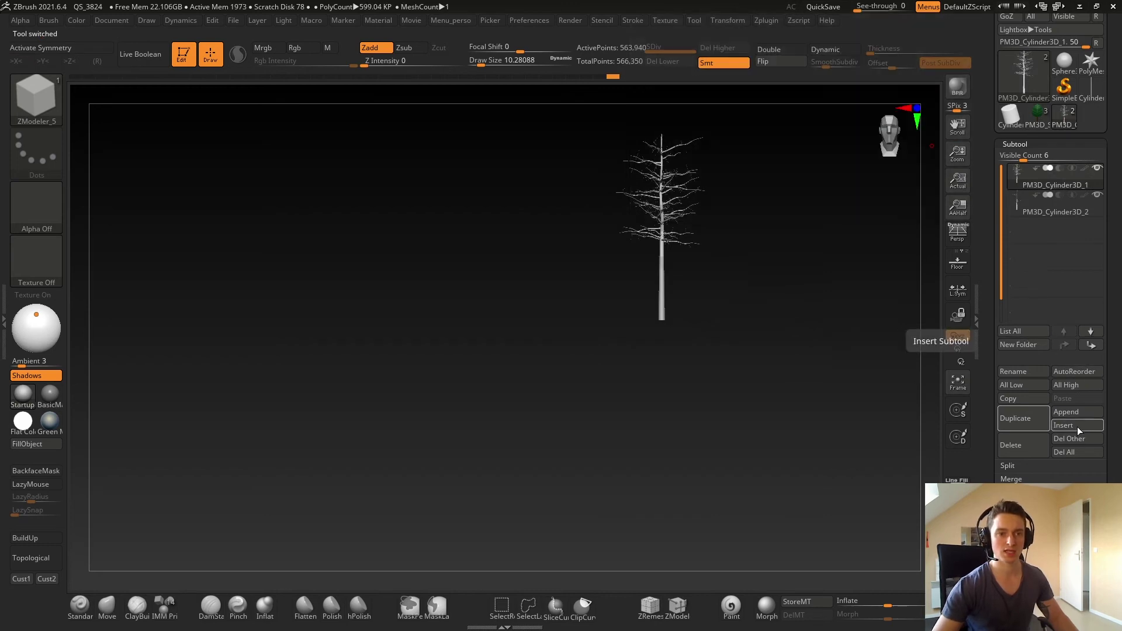
left_click(1064, 426)
left_click(884, 350)
left_click_drag(782, 209, 619, 248, "alt")
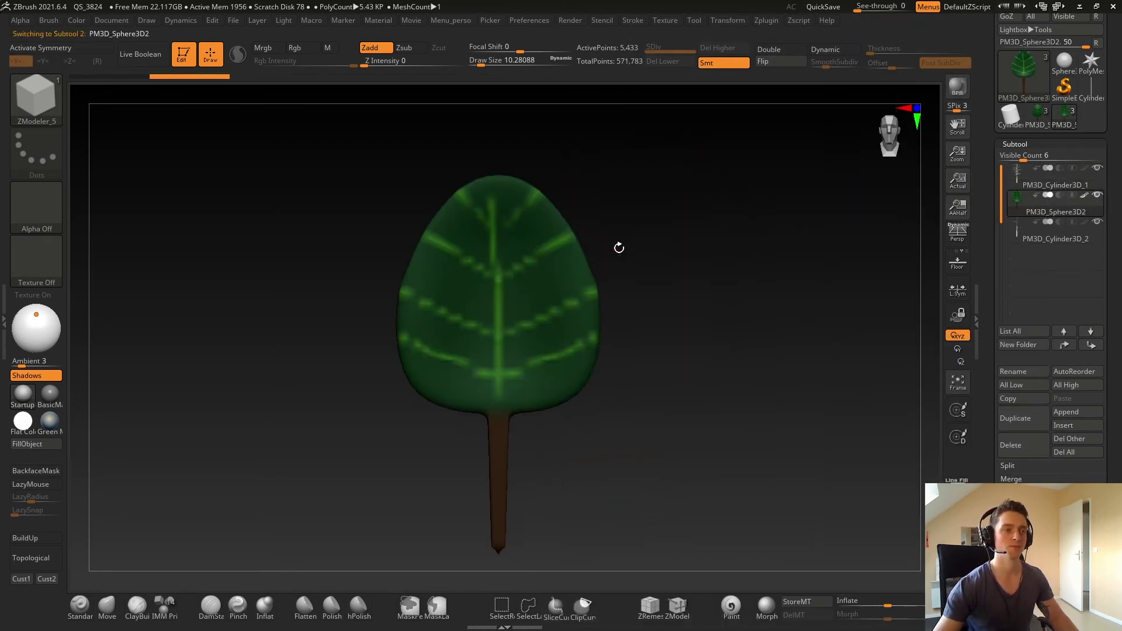
Create a new InsertMesh brush from the leaf and turn it into a NanoMesh brush
left_click(59, 120)
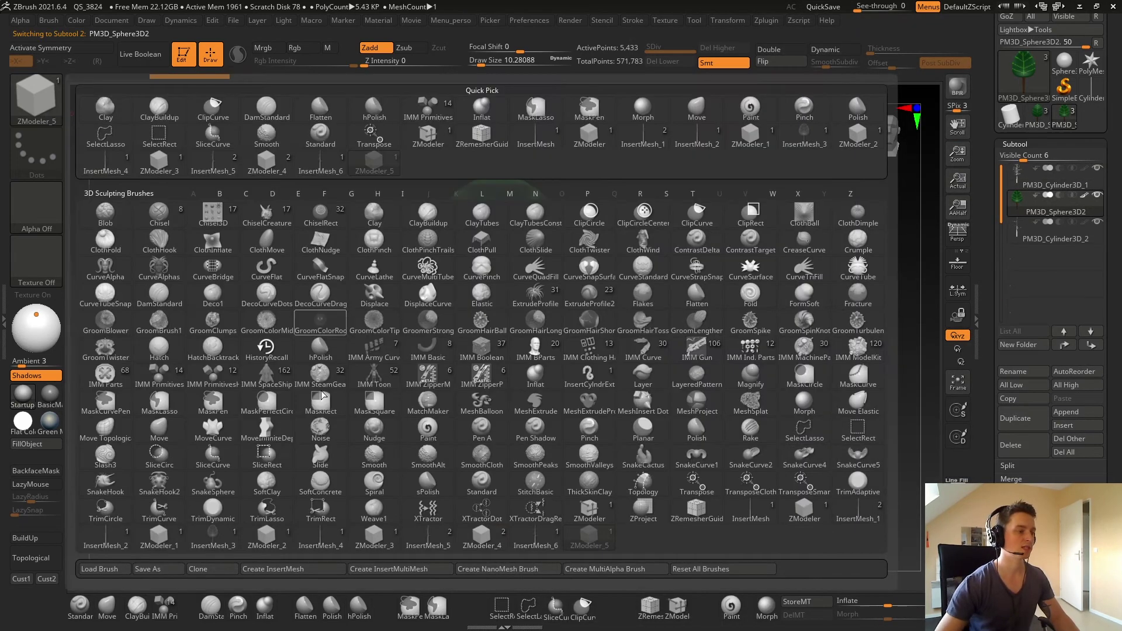
left_click(287, 570)
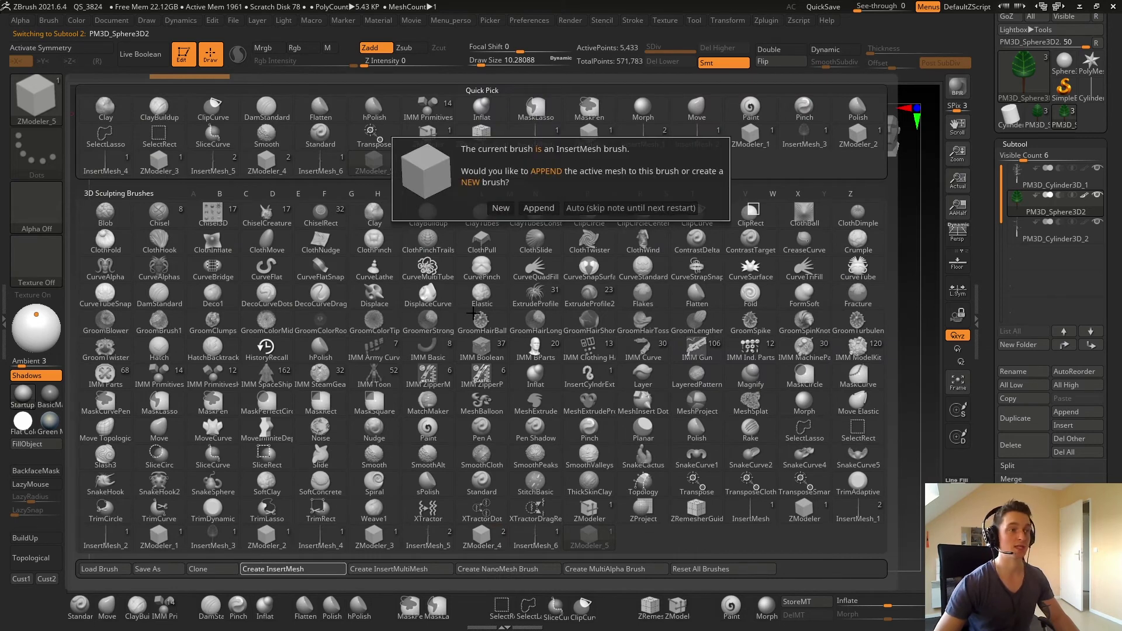
left_click(501, 208)
left_click(35, 111)
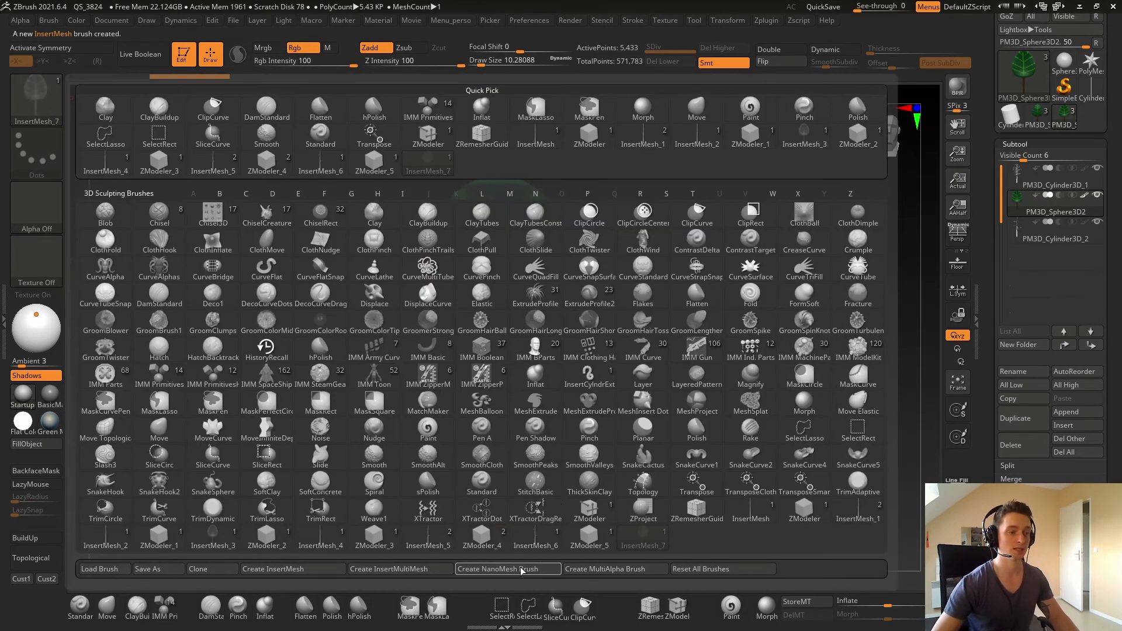
left_click(522, 570)
Select the tree subtool, pick a dark brown colour for it, and set the Ambient intensity to 66
left_click(1031, 173)
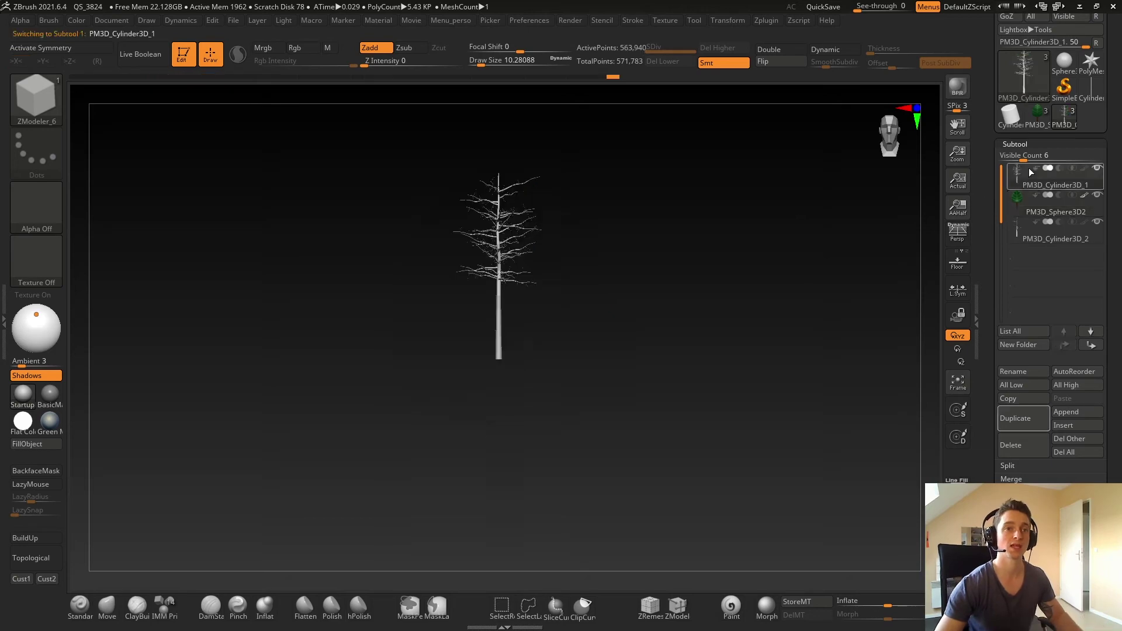
left_click(1033, 144)
right_click_drag(455, 217, 269, 255, "ctrl")
mouse_move(406, 212)
right_mouse_down("alt")
mouse_move(494, 238)
mouse_move(570, 223)
mouse_move(518, 256)
right_mouse_up("alt")
key("space")
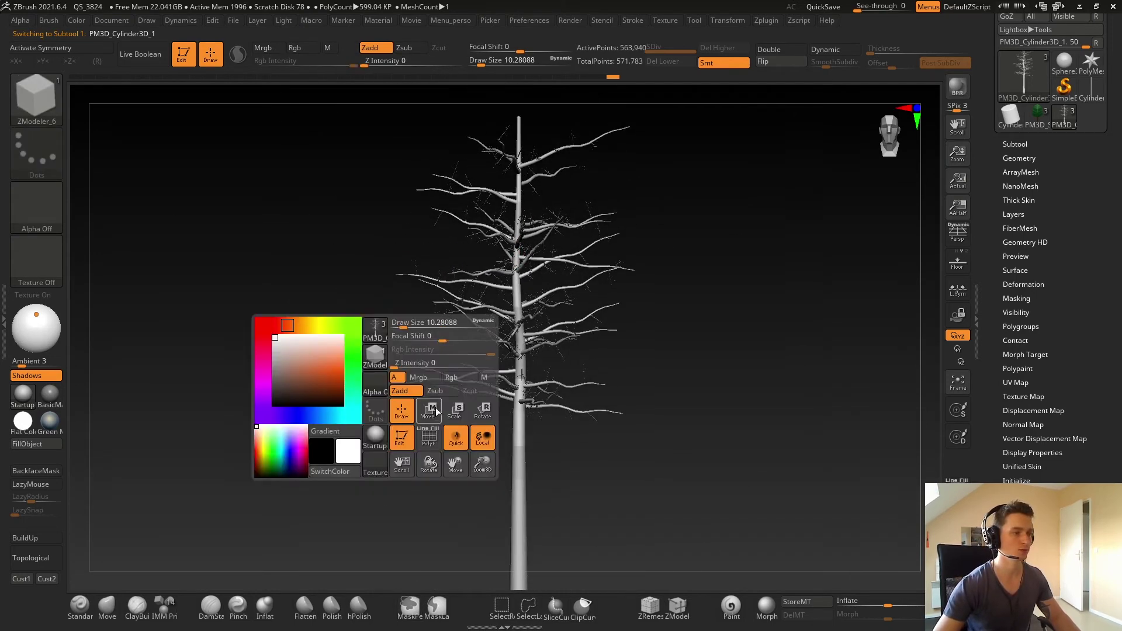
left_click(321, 396)
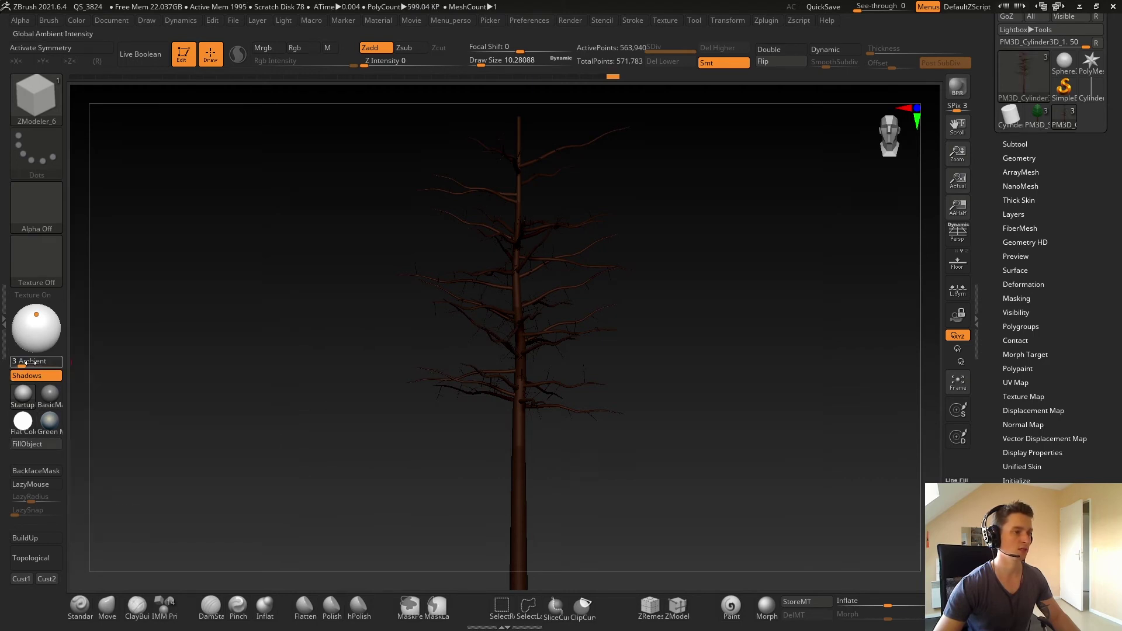
left_click_drag(30, 363, 45, 364)
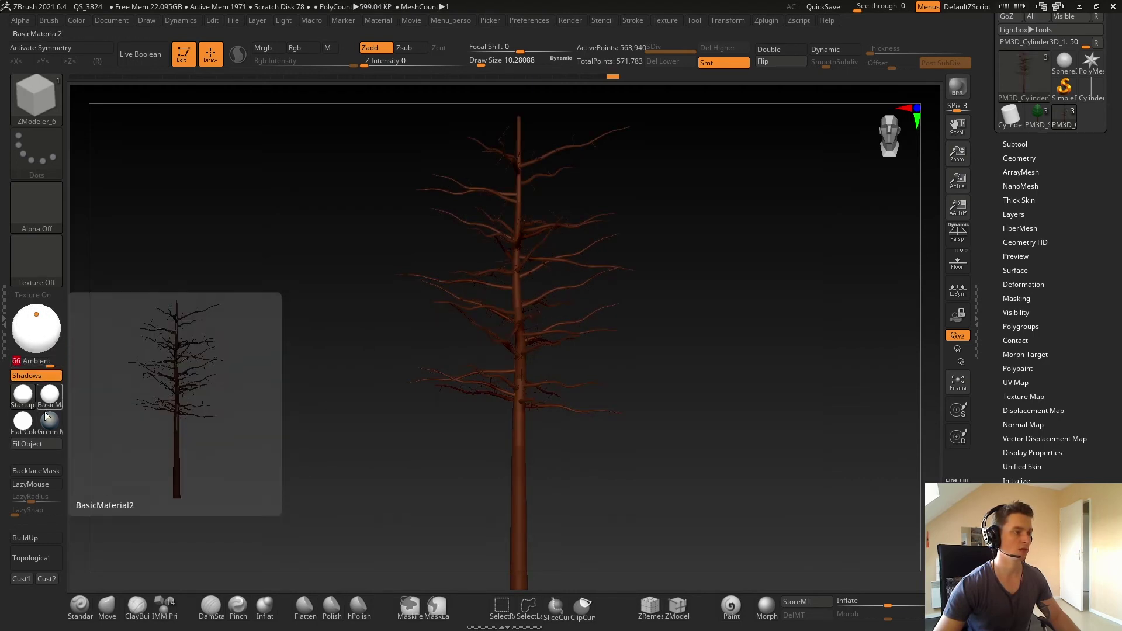
Set the ZModeler Insert NanoMesh target to Polygroup All and insert the leaf across the branches' polygroup
mouse_move(629, 245)
right_mouse_down("ctrl")
mouse_move(636, 234)
mouse_move(584, 275)
right_mouse_up("ctrl")
key("shift+f")
right_click_drag(491, 245, 363, 267)
key("space")
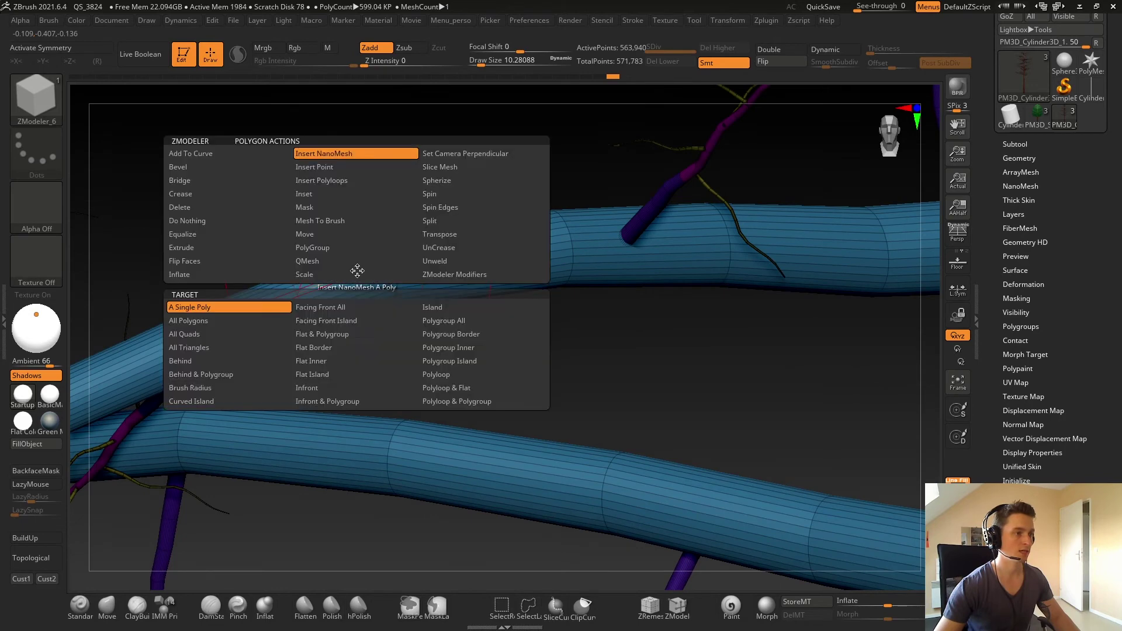
left_click(465, 325)
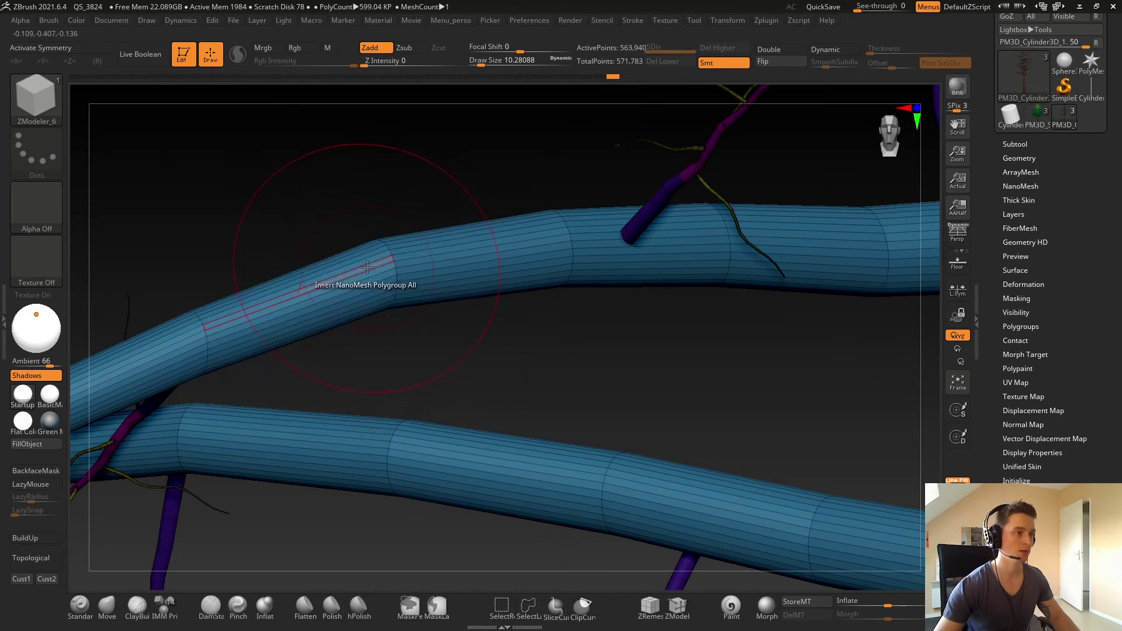
left_click(367, 267)
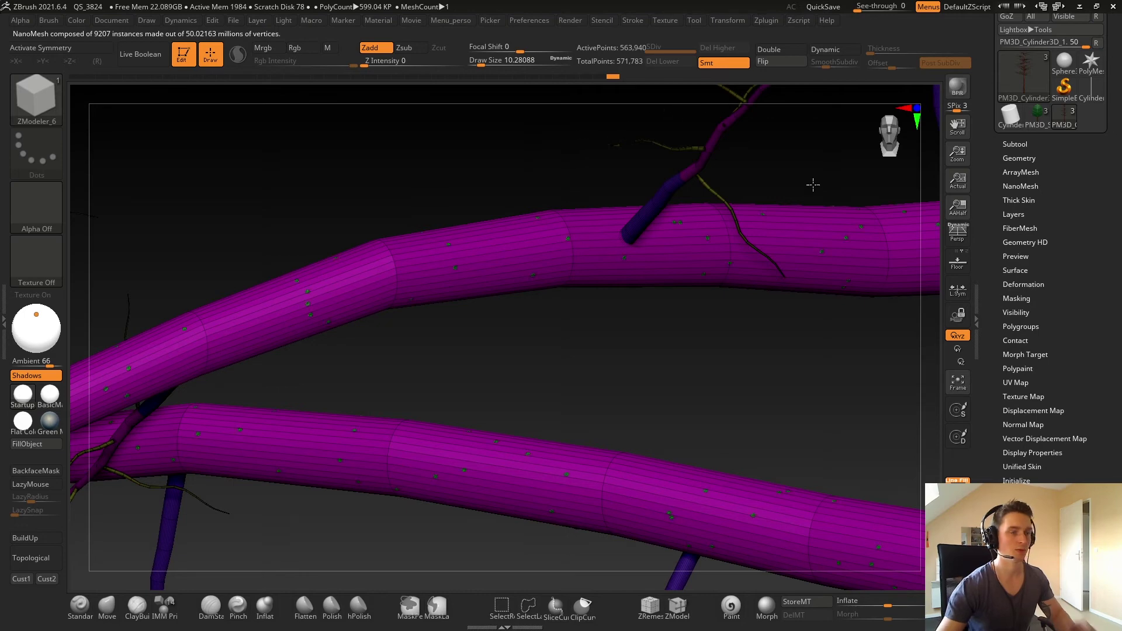
Set the leaf NanoMesh Size to about 1.6 and thin out the distribution of leaves on the branches
left_click(1023, 187)
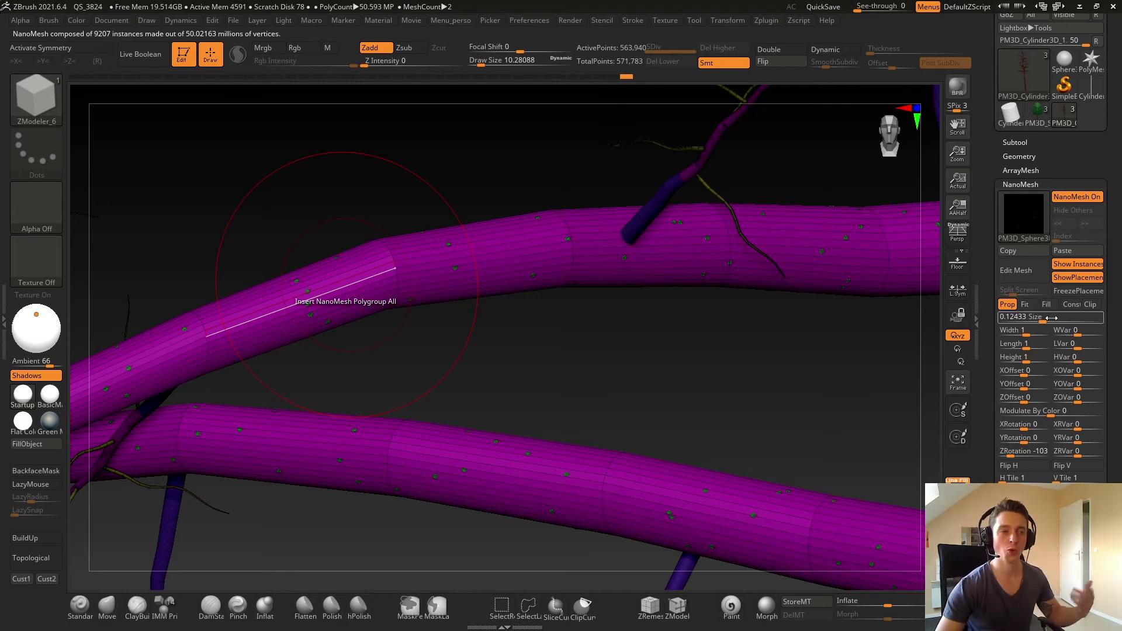
left_click_drag(1036, 316, 1074, 316)
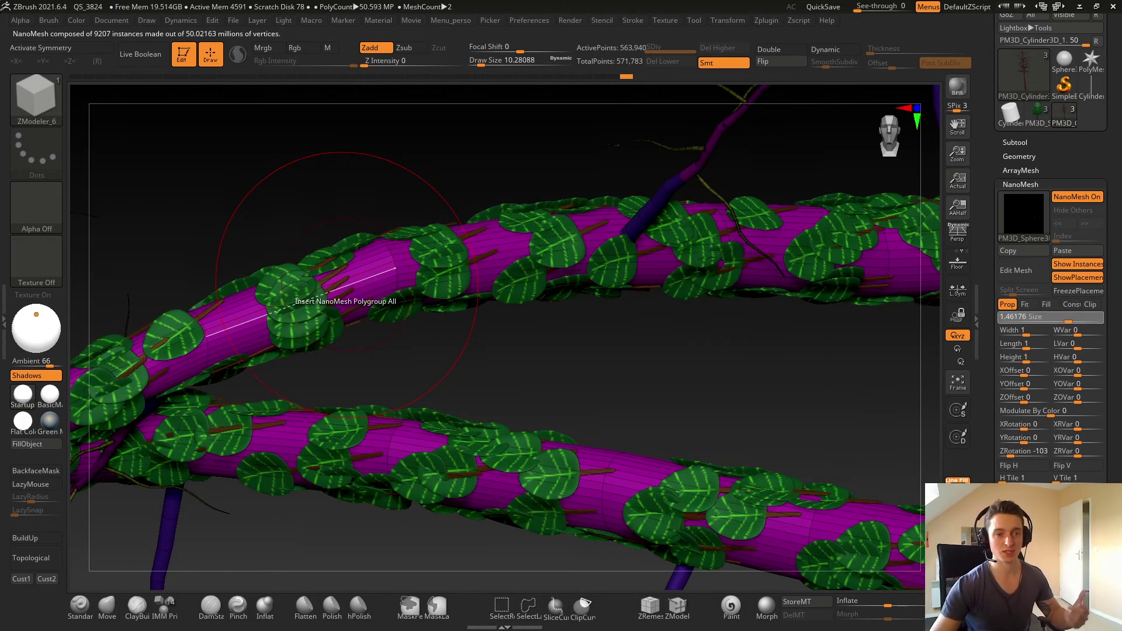
left_click(1023, 491)
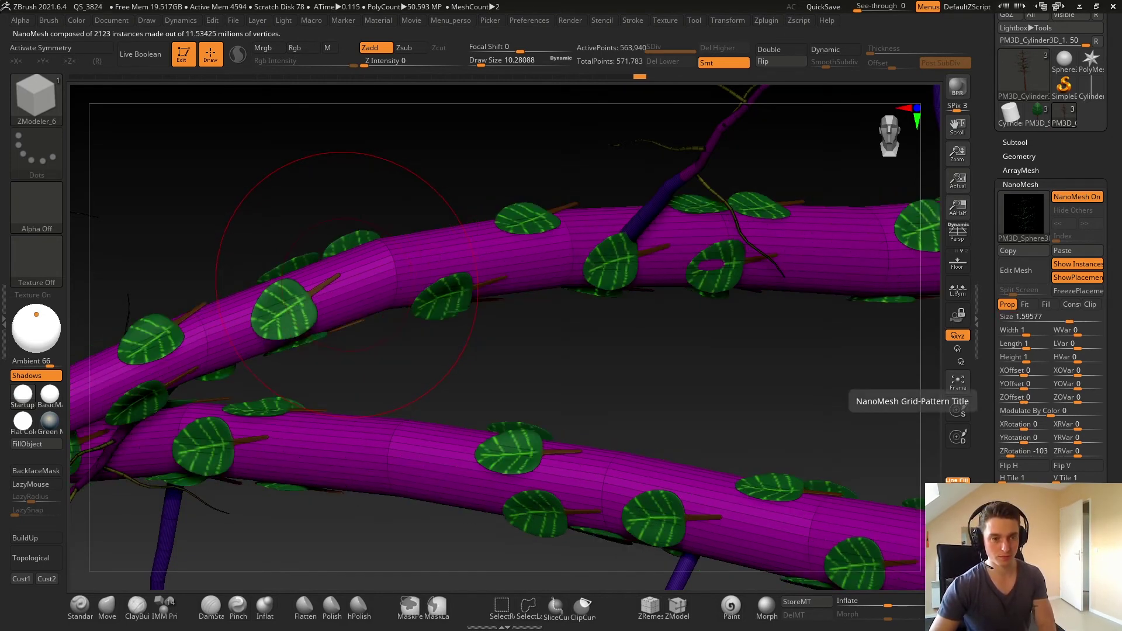
Set the leaves' ZRotation to 0 and XRotation to 90 so they stand out from the branches
left_click_drag(689, 363, 673, 348)
left_click(1023, 451)
type("0")
key("Return")
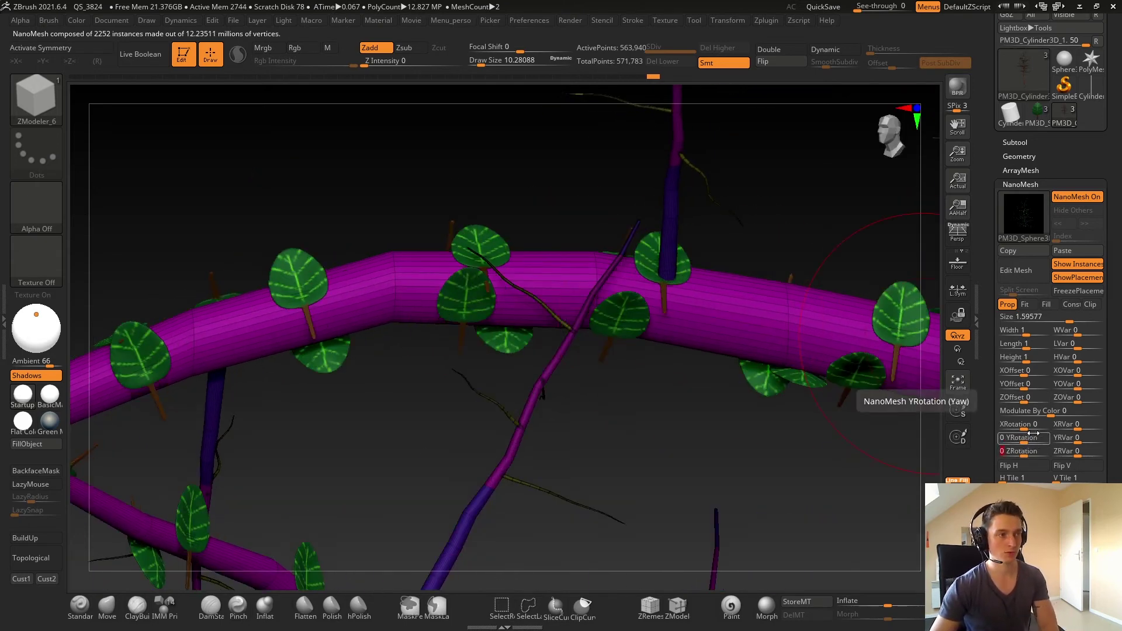
mouse_move(1038, 425)
left_mouse_down()
mouse_move(1020, 425)
mouse_move(1036, 424)
left_mouse_up()
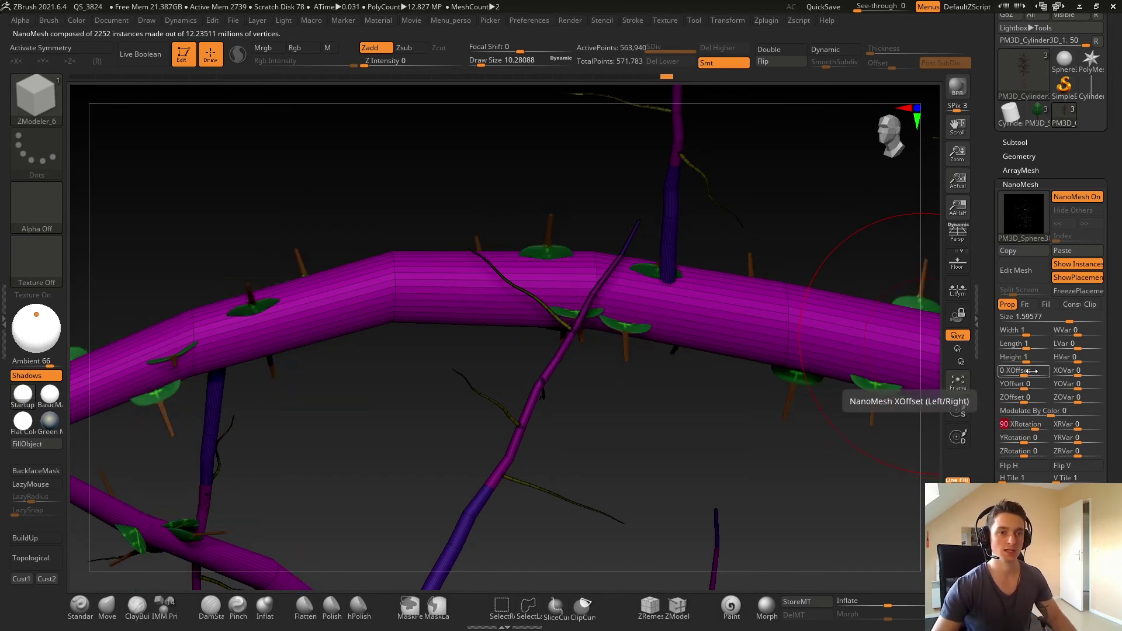
Set the leaves' YOffset to about 1.51 and Size to about 2.52, and inspect the branches
left_click_drag(1023, 386, 1033, 387)
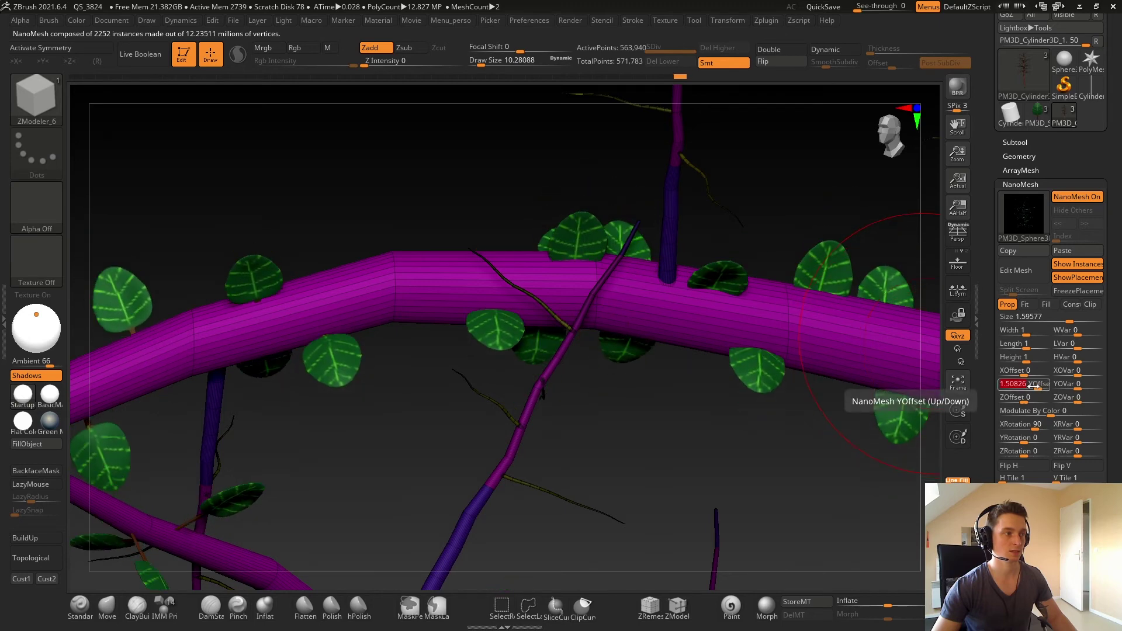
left_click_drag(1076, 323, 1082, 323)
mouse_move(816, 370)
right_mouse_down()
mouse_move(646, 293)
mouse_move(656, 271)
mouse_move(629, 303)
right_mouse_up()
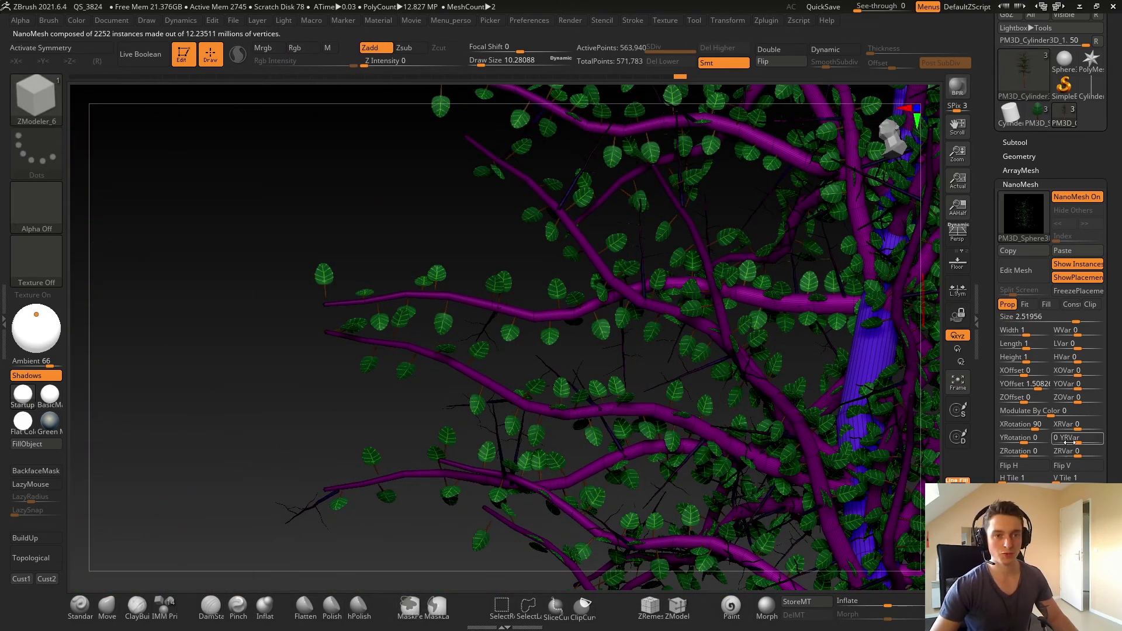
Set the leaf NanoMesh YRVar and ZRVar to 25, check the branches without polyframes, and expand the Colorize settings
right_click_drag(924, 401, 934, 434, "ctrl")
left_click_drag(1084, 439, 1084, 436)
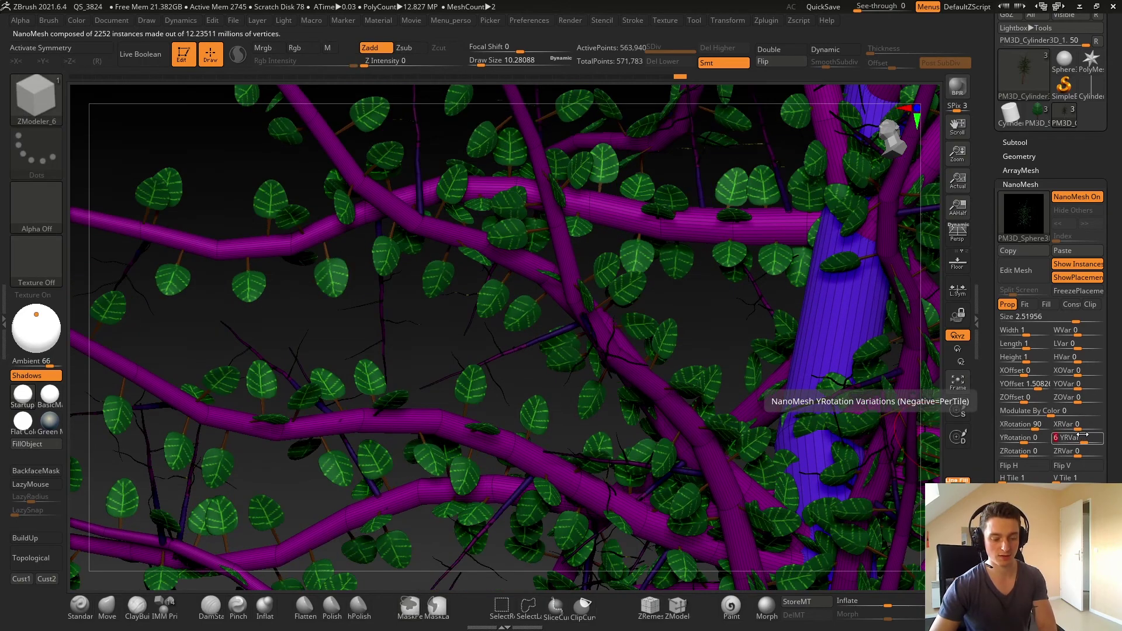
left_click(1080, 451)
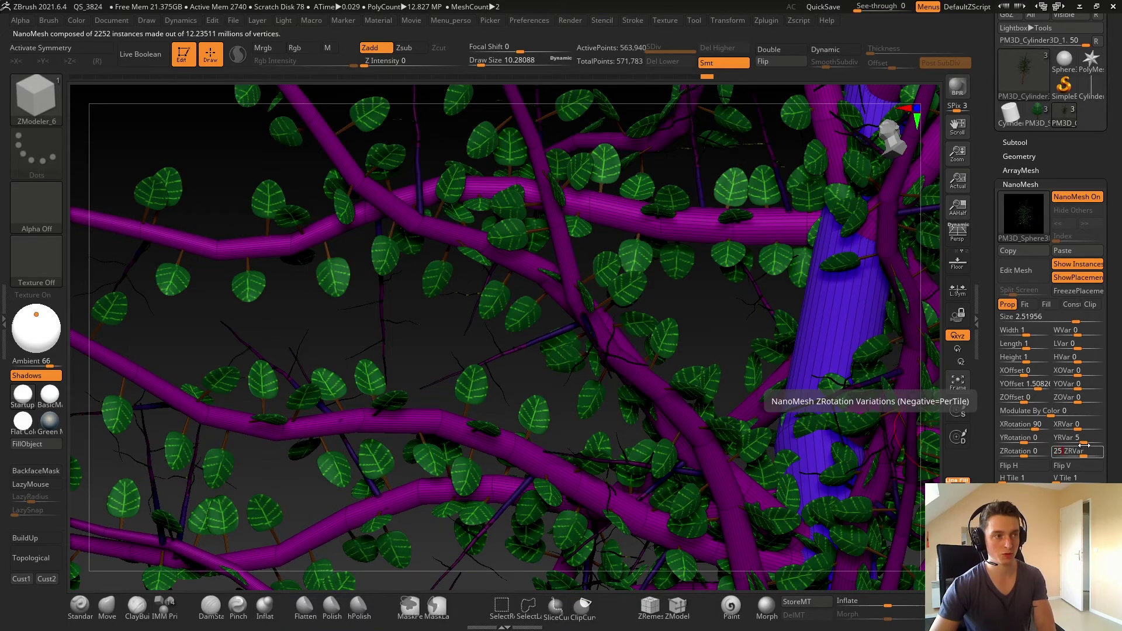
key("Return")
key("Return")
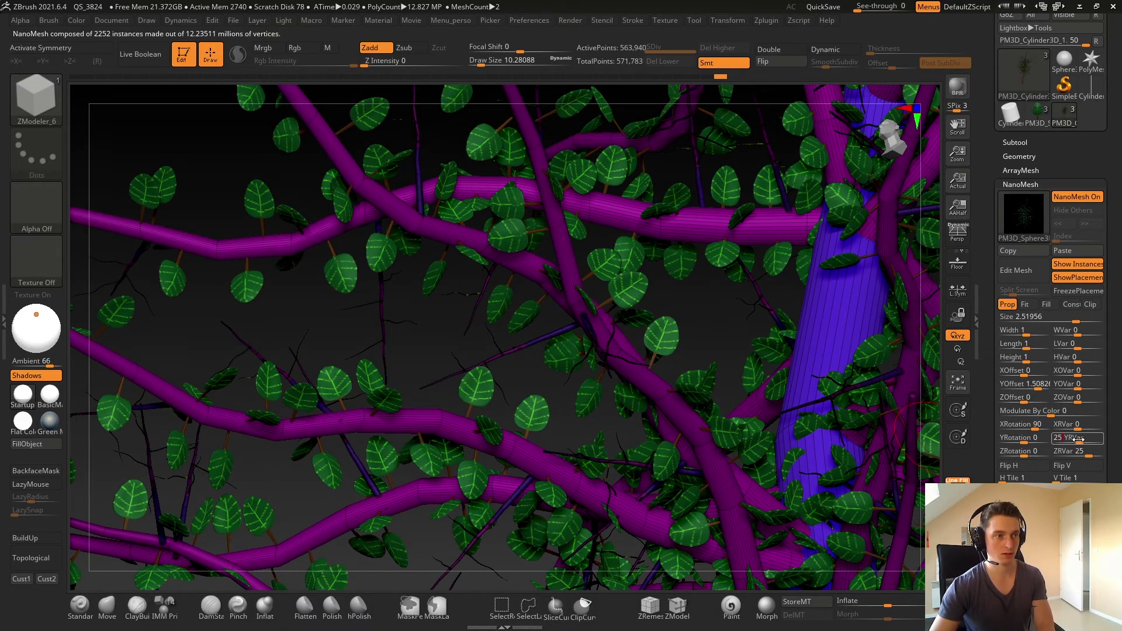
right_click_drag(548, 286, 641, 300, "ctrl")
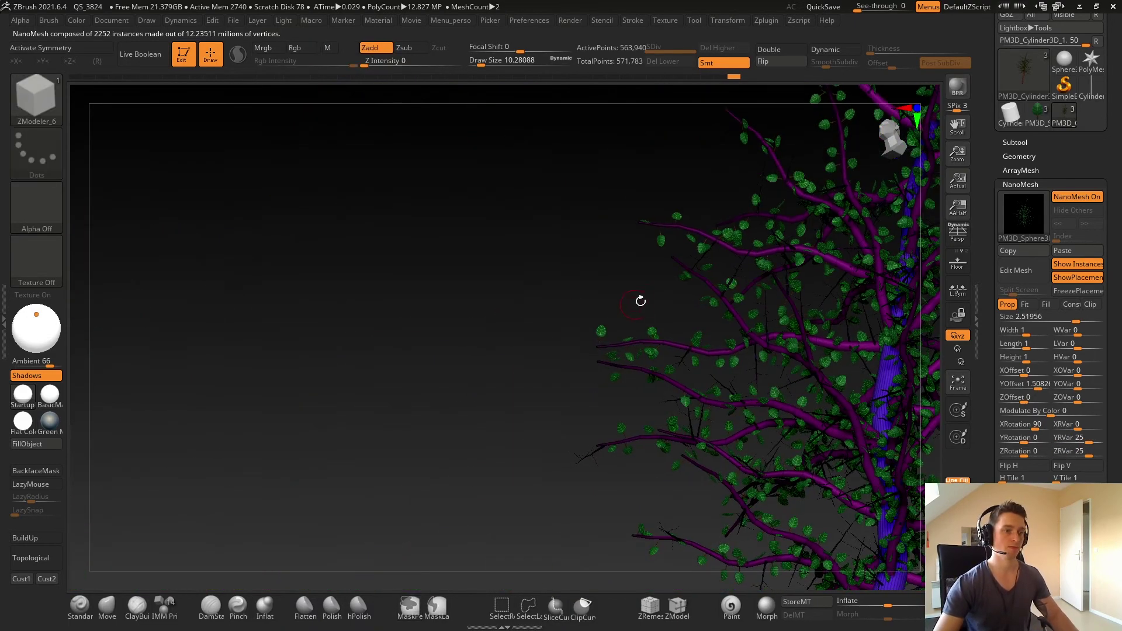
key("shift+f")
right_click_drag(493, 326, 658, 337, "ctrl")
mouse_move(632, 295)
right_mouse_down("alt")
mouse_move(570, 321)
mouse_move(667, 272)
mouse_move(629, 304)
right_mouse_up("alt")
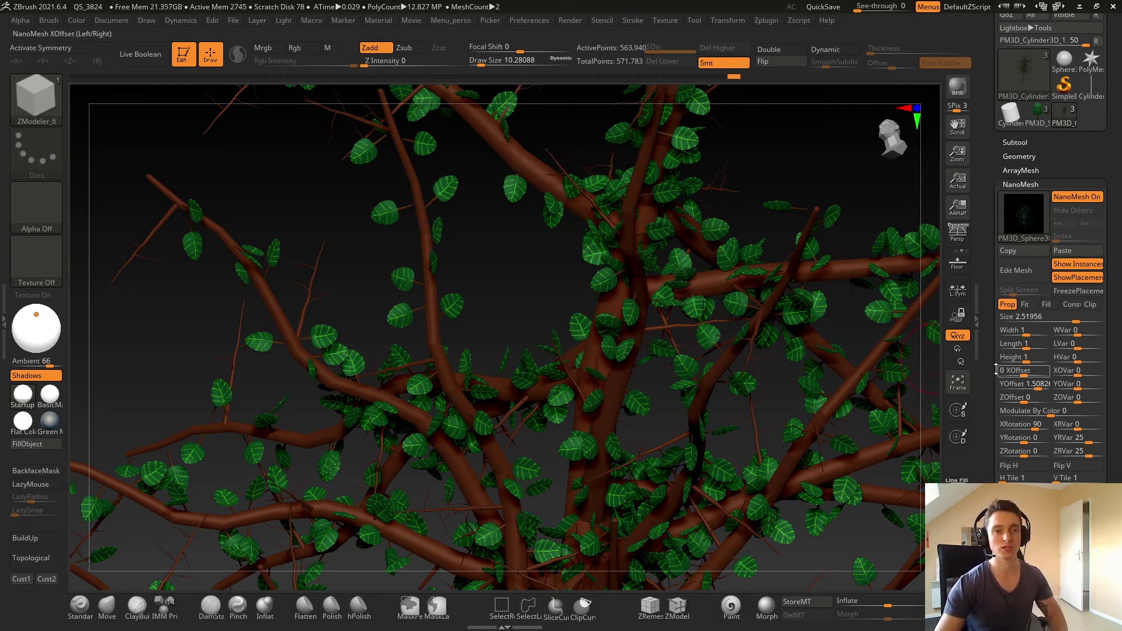
left_click_drag(986, 387, 1034, 321)
left_click(1020, 310)
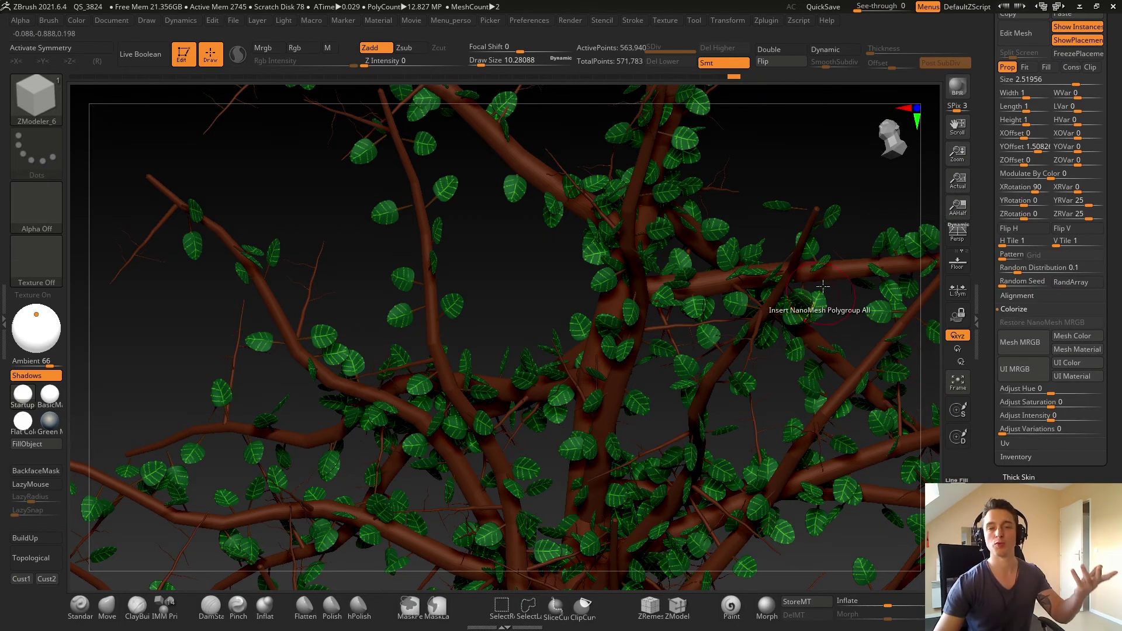
Set the Draw Size to 1 and insert the leaf NanoMesh across the polygroup of the thin twigs
right_click_drag(737, 211, 449, 215)
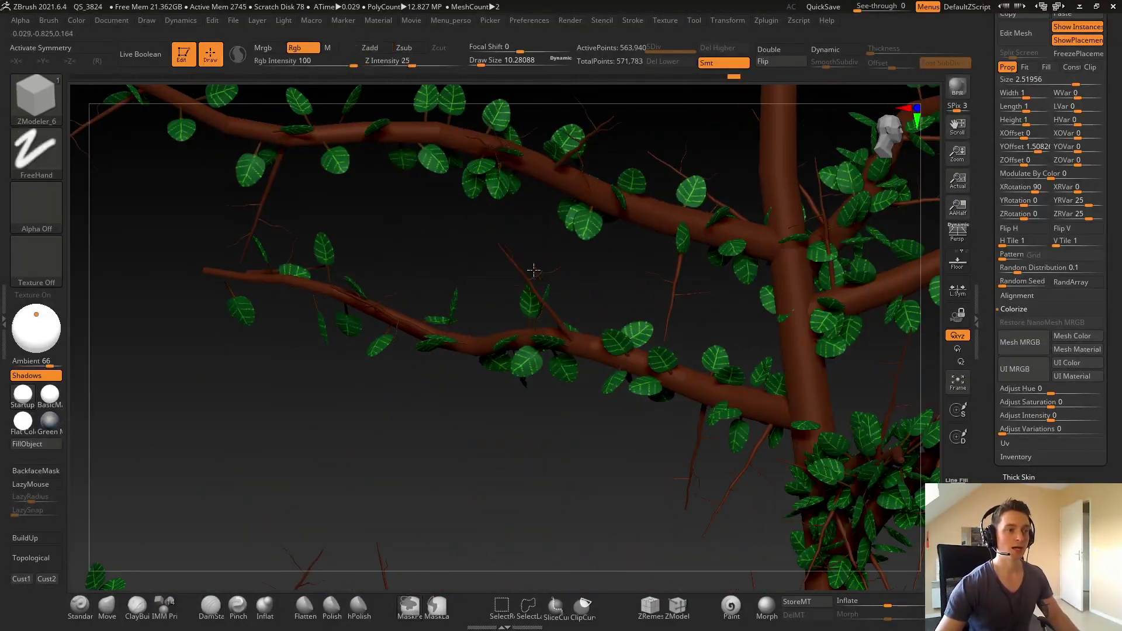
right_click_drag(534, 271, 526, 284, "ctrl")
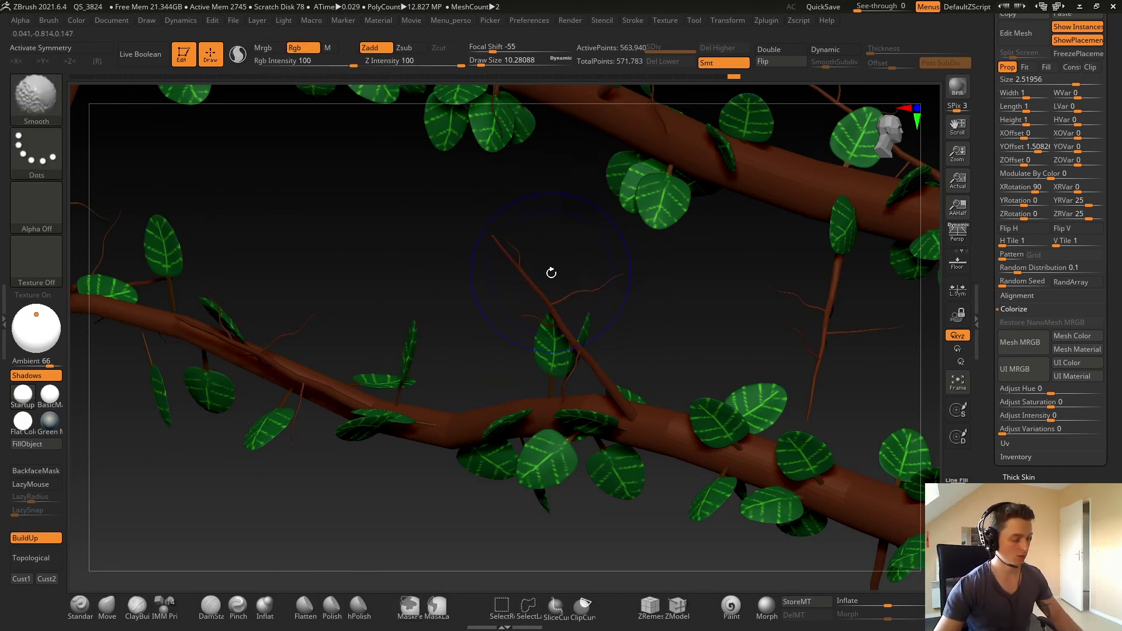
key("shift+f")
mouse_move(549, 271)
right_mouse_down("ctrl")
mouse_move(609, 317)
mouse_move(573, 293)
mouse_move(667, 299)
mouse_move(553, 290)
mouse_move(675, 362)
right_mouse_up("ctrl")
right_click_drag(726, 401, 585, 329, "alt")
key("s")
left_click_drag(673, 354, 659, 357)
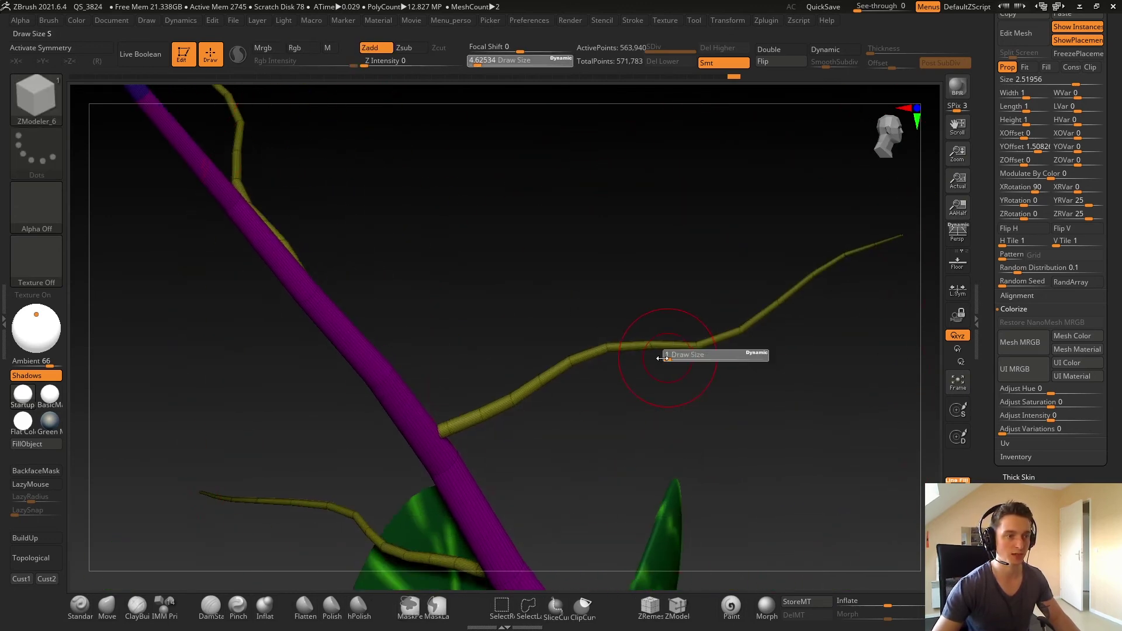
mouse_move(646, 330)
right_mouse_down("ctrl")
mouse_move(686, 388)
mouse_move(627, 376)
right_mouse_up("ctrl")
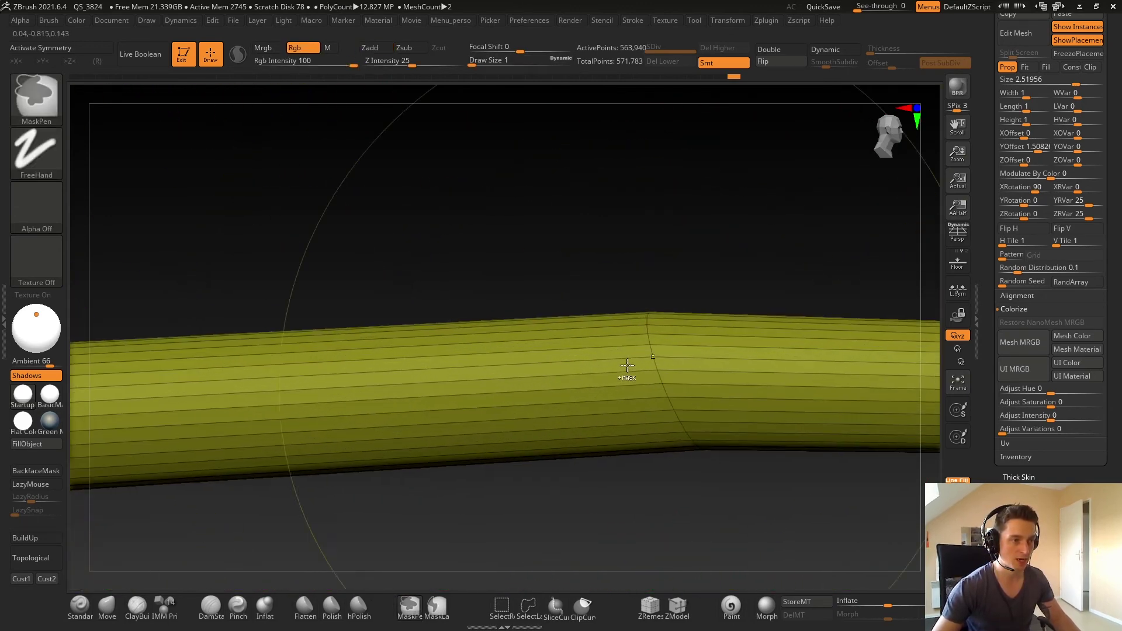
left_click(606, 367)
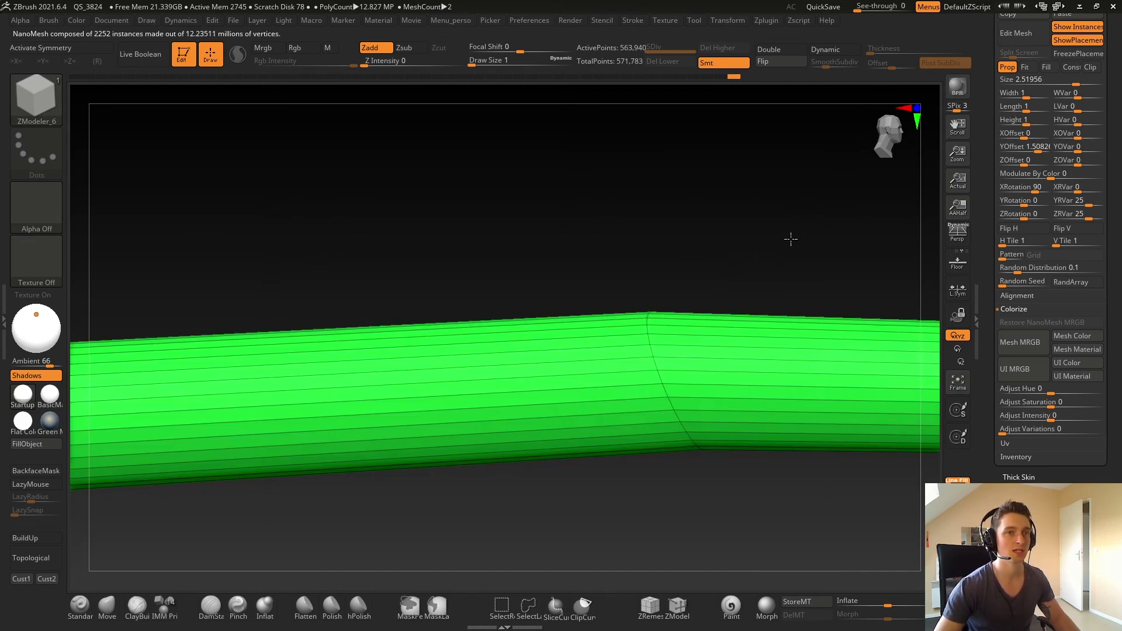
right_click_drag(596, 267, 570, 280, "ctrl")
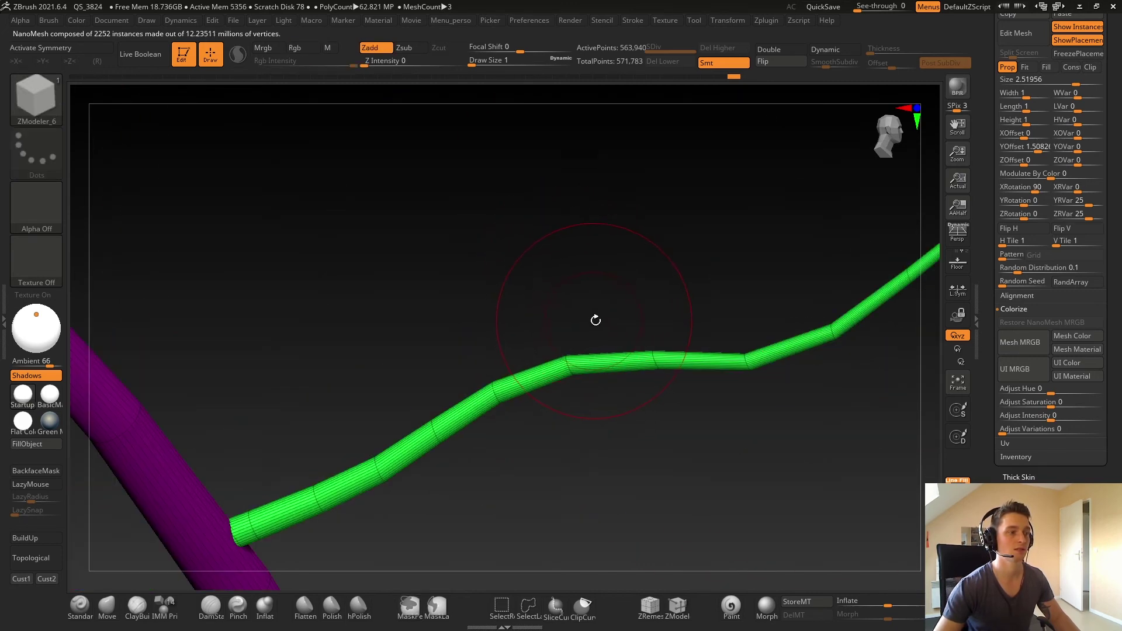
Enlarge the twig leaves to a NanoMesh Size of about 9.7
right_click_drag(618, 228, 643, 240, "ctrl")
left_click_drag(1075, 80, 1098, 81)
left_click(1004, 97)
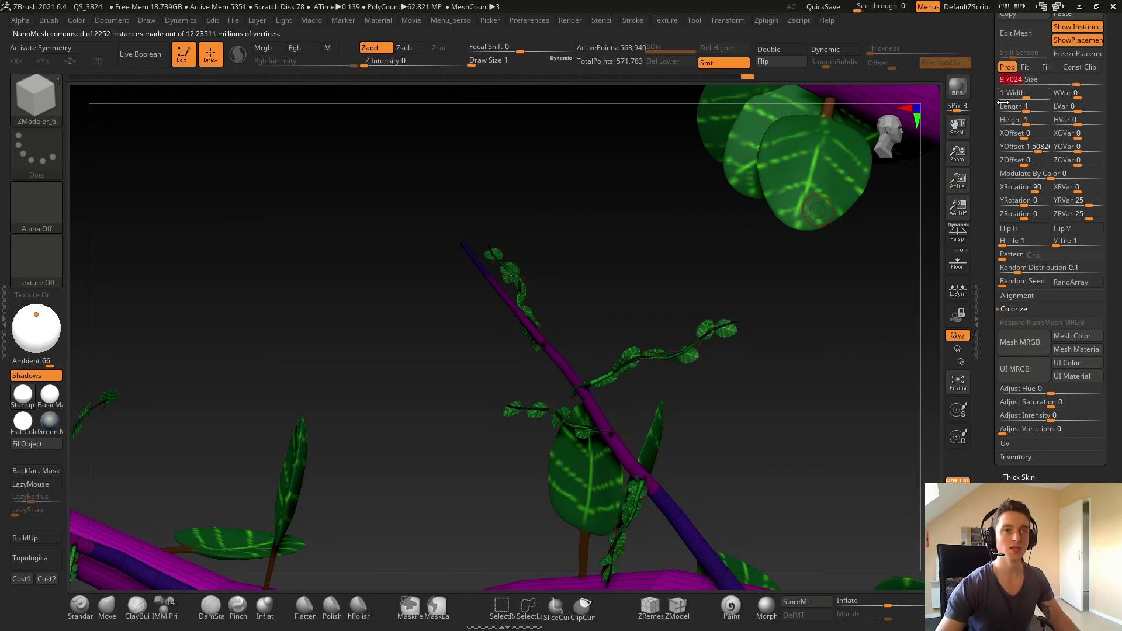
Enable Hide Others, copy the NanoMesh modifiers of the branch leaves at Index 0 and paste them onto the twig leaves at Index 1
left_click_drag(987, 99, 992, 200)
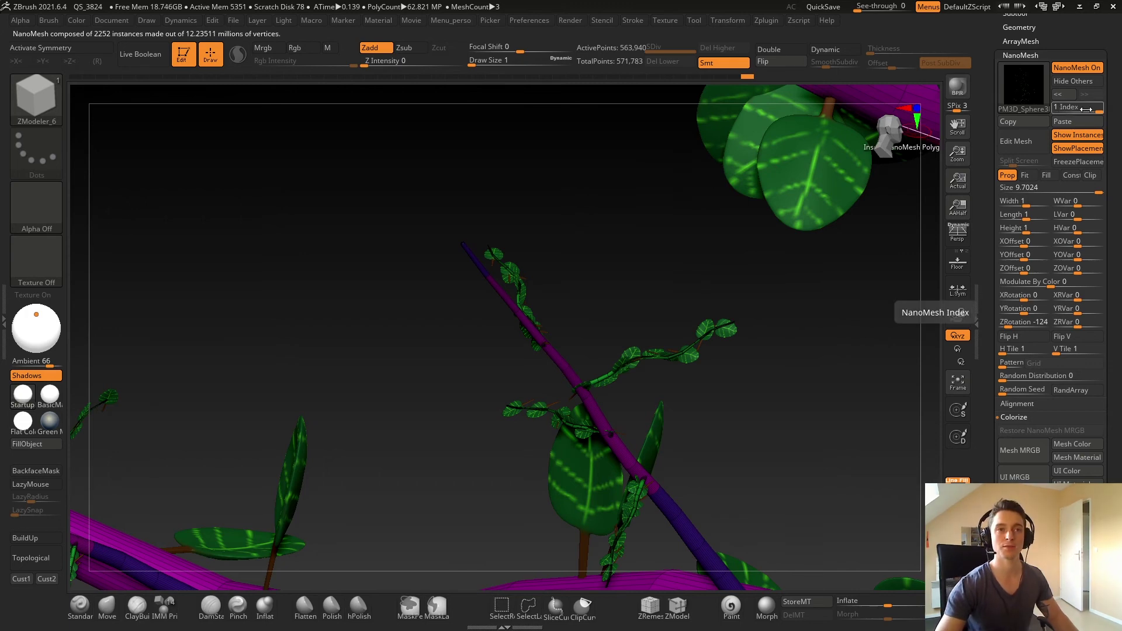
left_click_drag(1091, 108, 1059, 108)
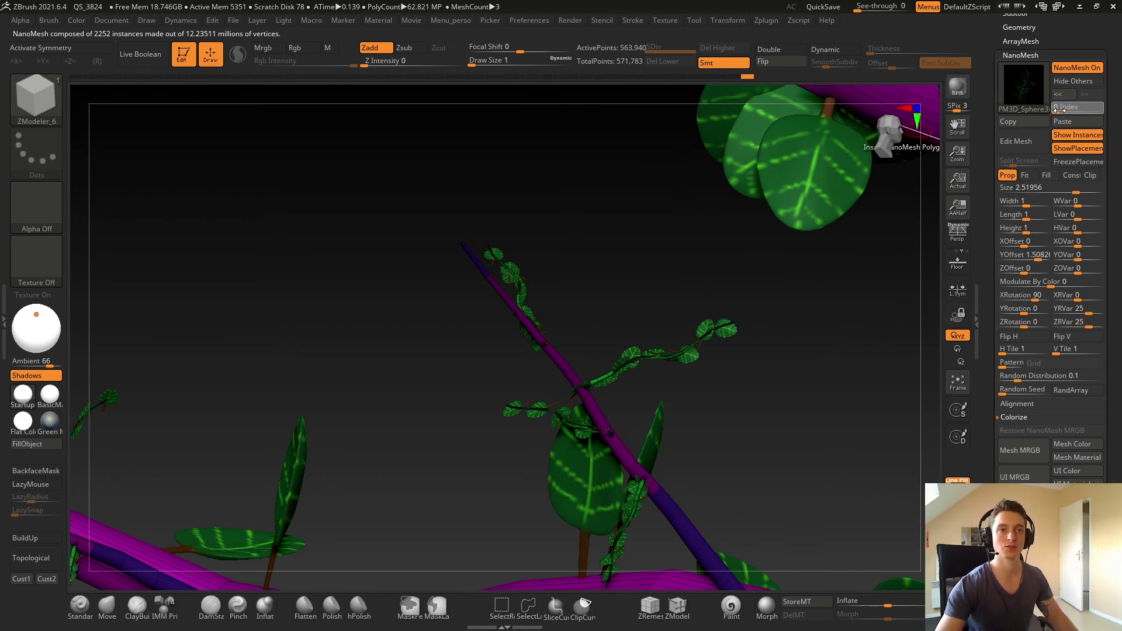
left_click(1075, 82)
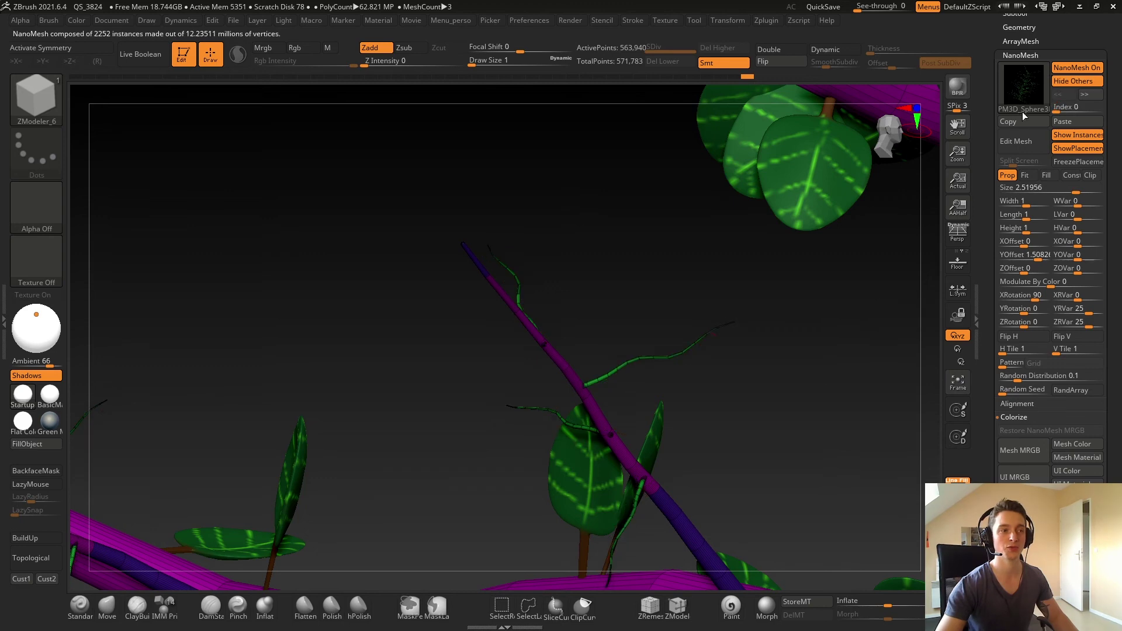
left_click(1090, 109)
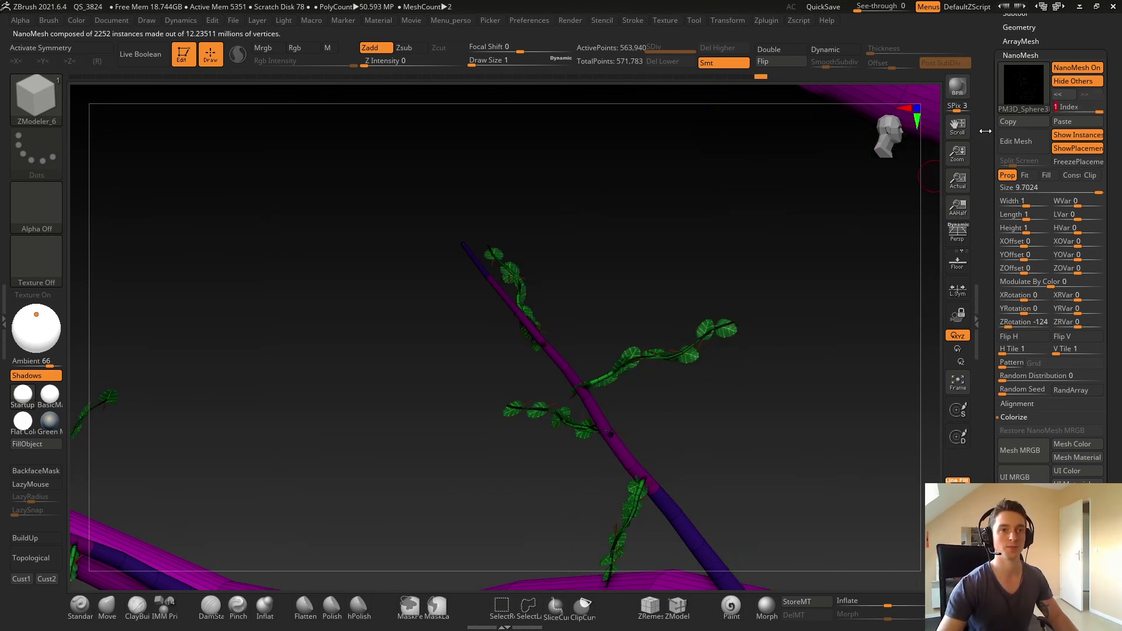
left_click_drag(1087, 113, 1055, 113)
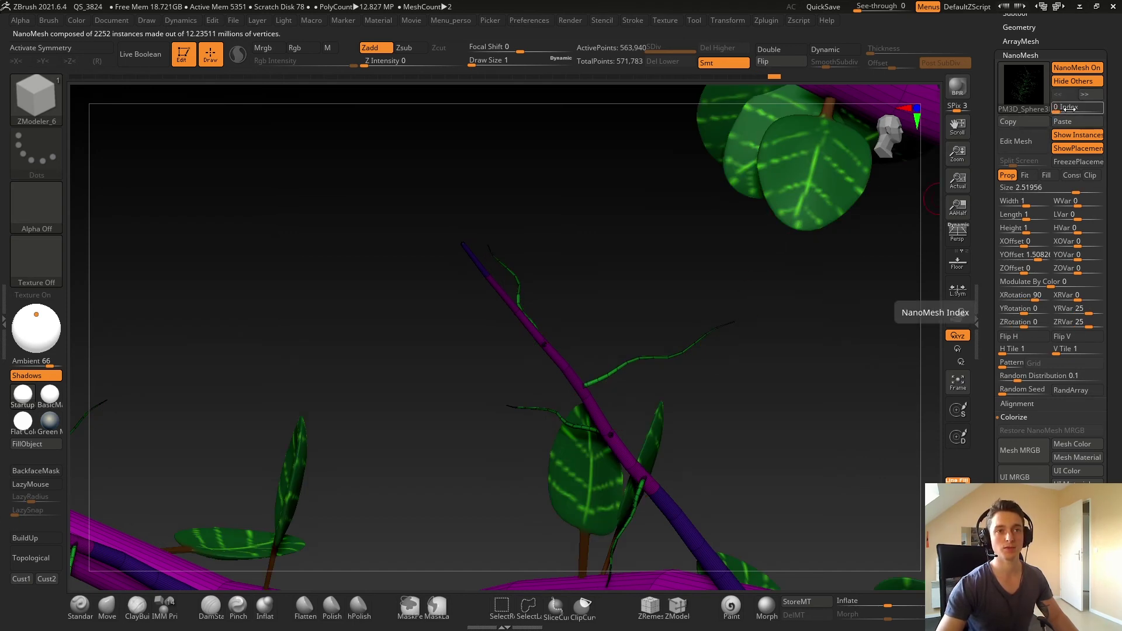
left_click(1098, 107)
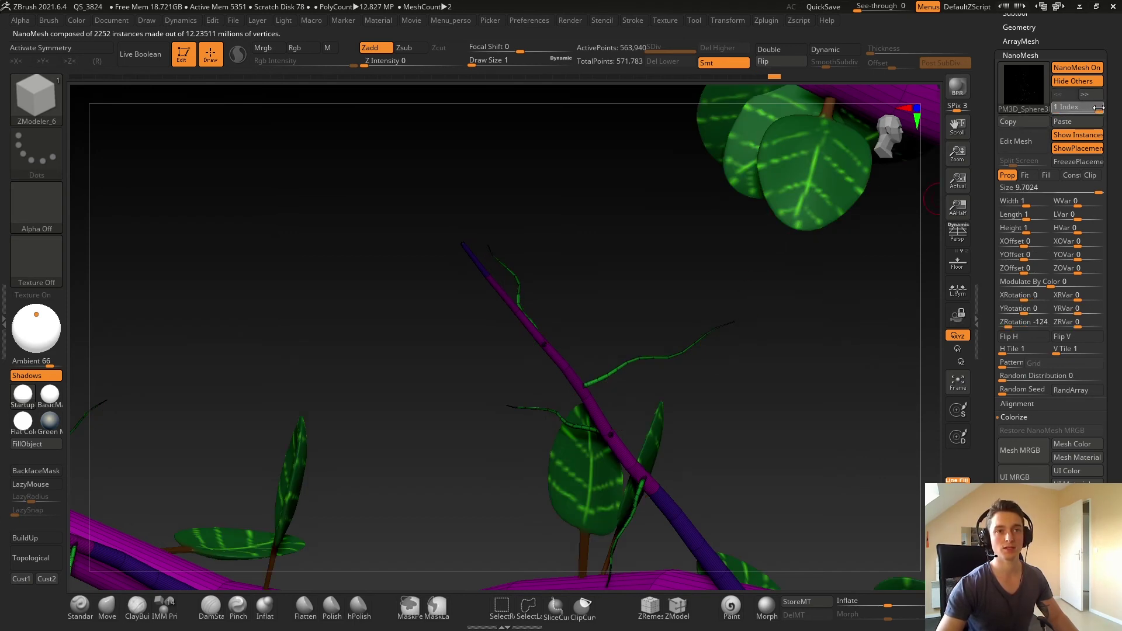
left_click(1066, 122)
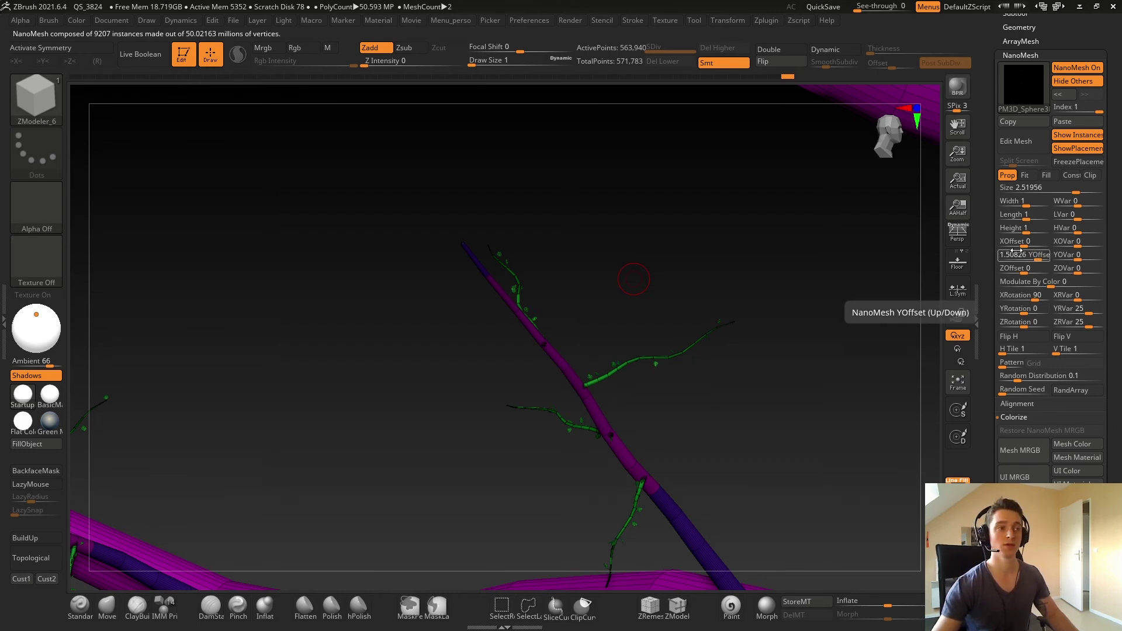
Set the twig leaves' Random Distribution to 0.01
right_click_drag(571, 354, 619, 391, "ctrl")
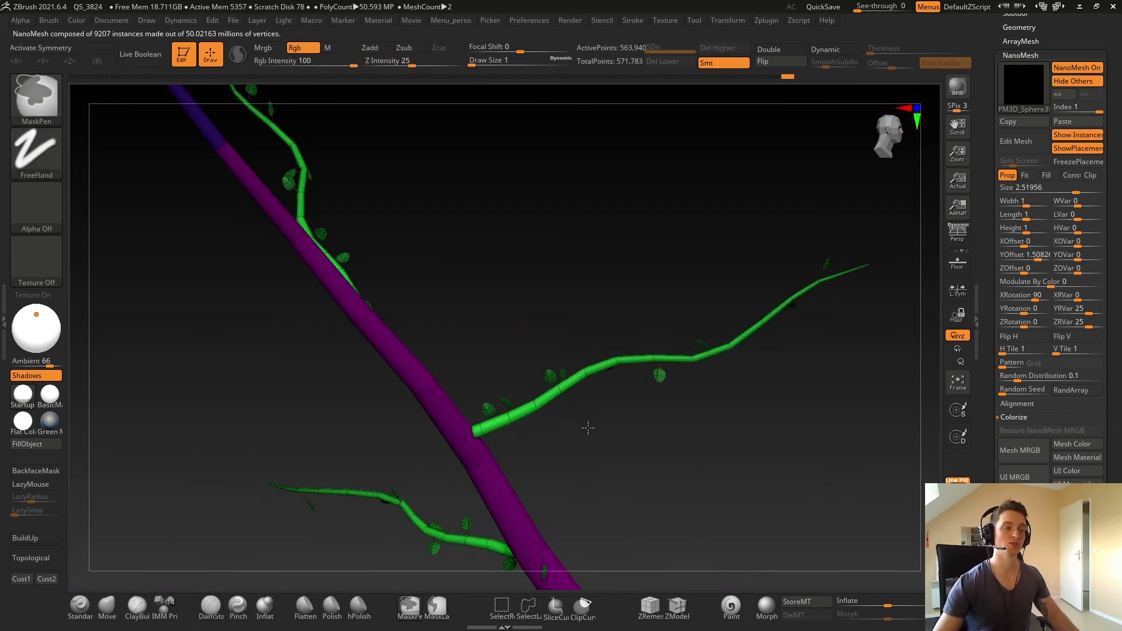
scroll(584, 426, "up", 3)
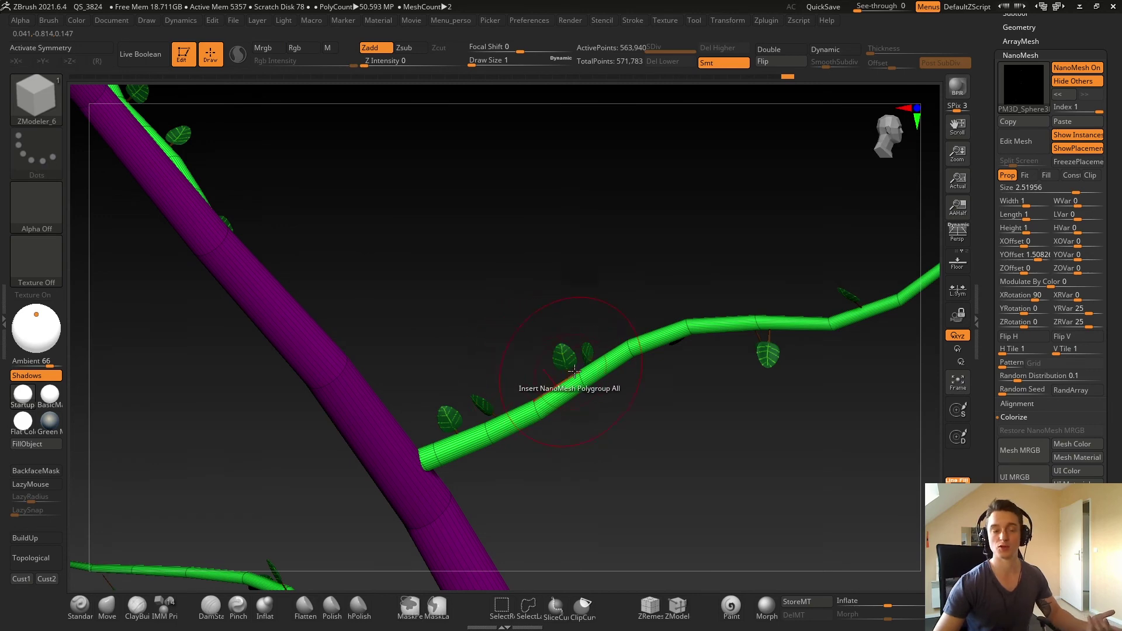
left_click_drag(1027, 378, 1030, 380)
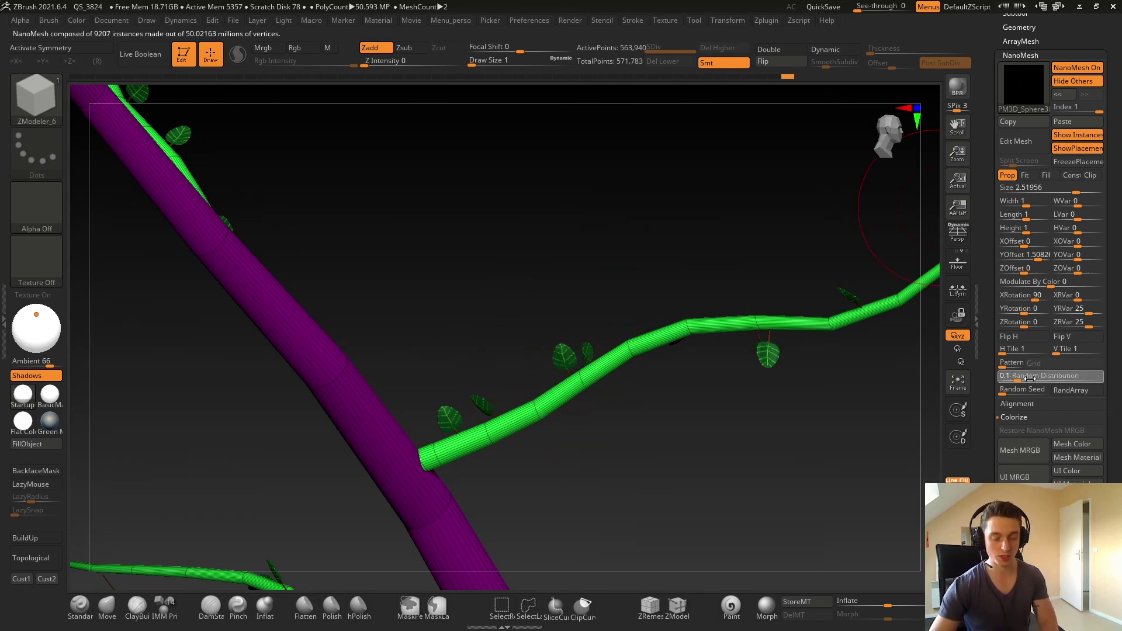
left_click(1007, 376)
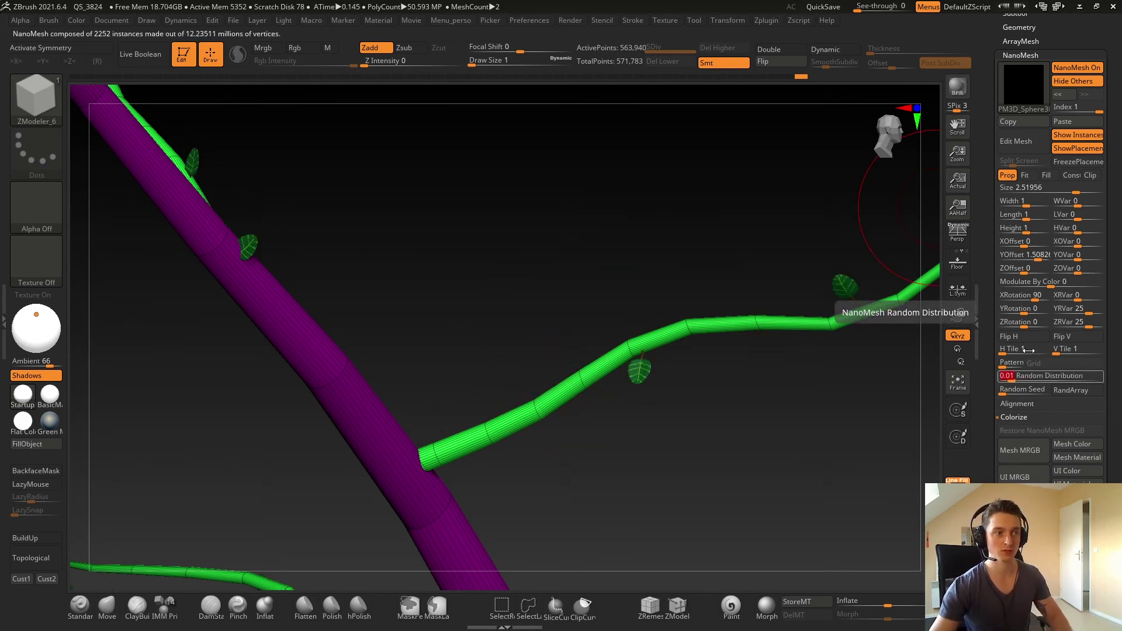
Set the twig leaves' Size to about 4.42 and YOffset to about 1.25
left_click(1085, 190)
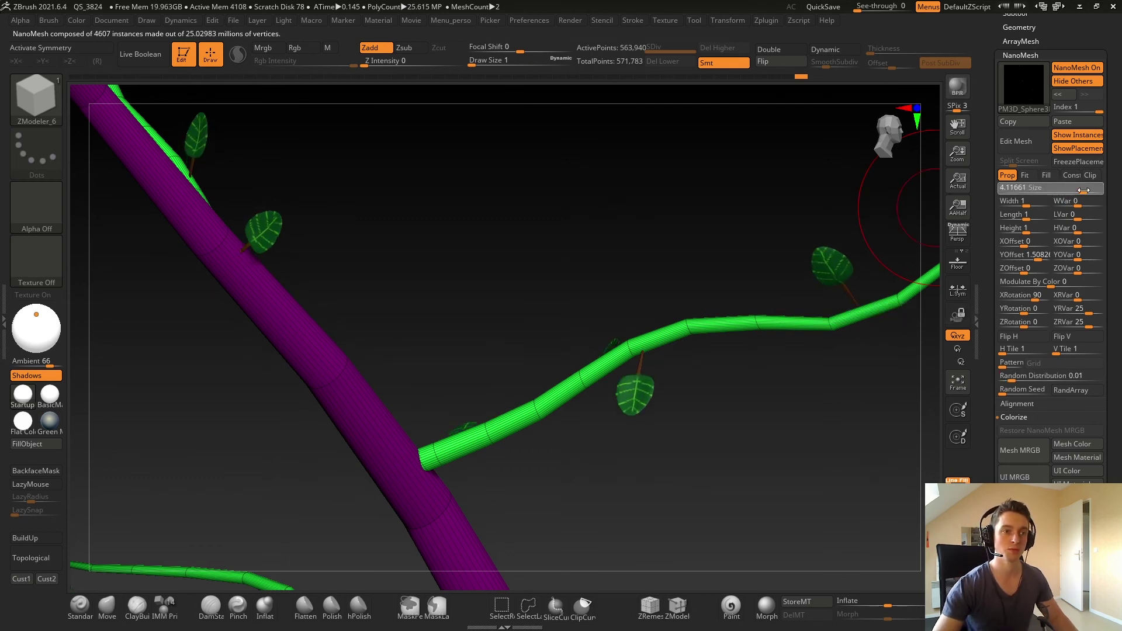
right_click_drag(867, 282, 919, 351)
left_click_drag(1040, 257, 1038, 258)
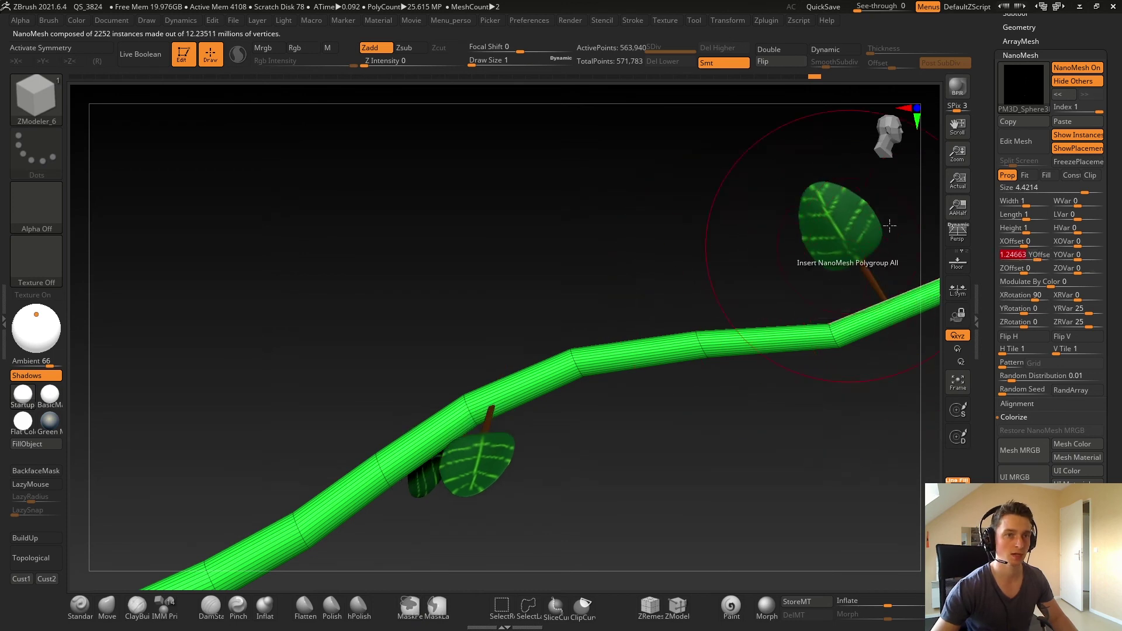
Turn off Hide Others and bring the whole tree into view without polyframes
right_click_drag(719, 256, 530, 241, "ctrl")
left_click(1078, 82)
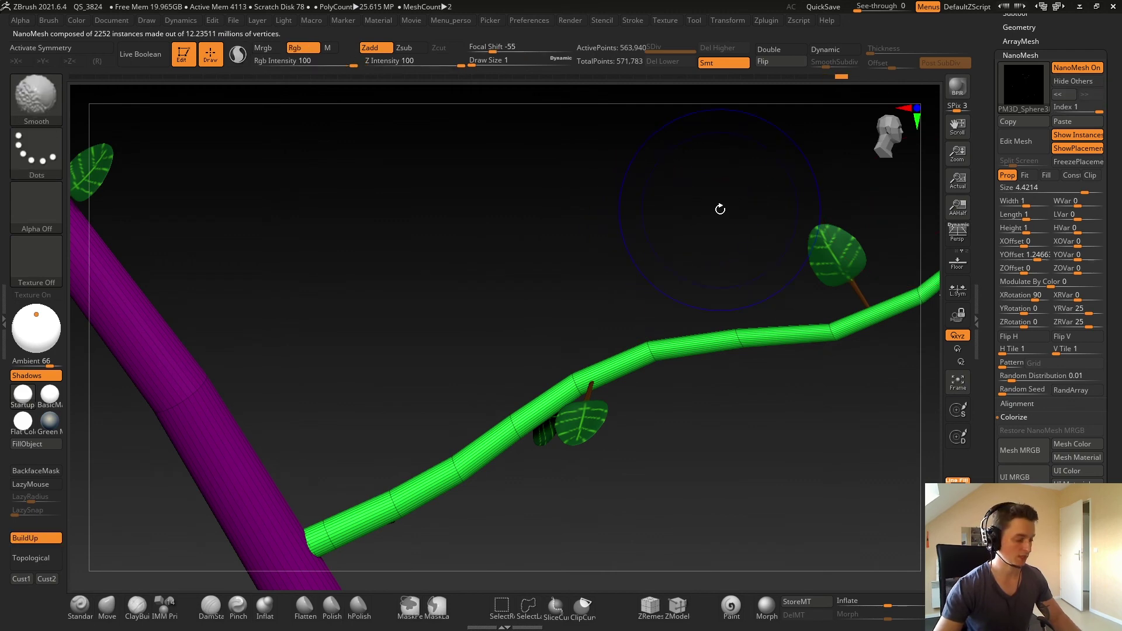
left_click_drag(779, 214, 360, 228)
right_click_drag(360, 229, 652, 343, "ctrl")
left_click_drag(652, 343, 705, 337)
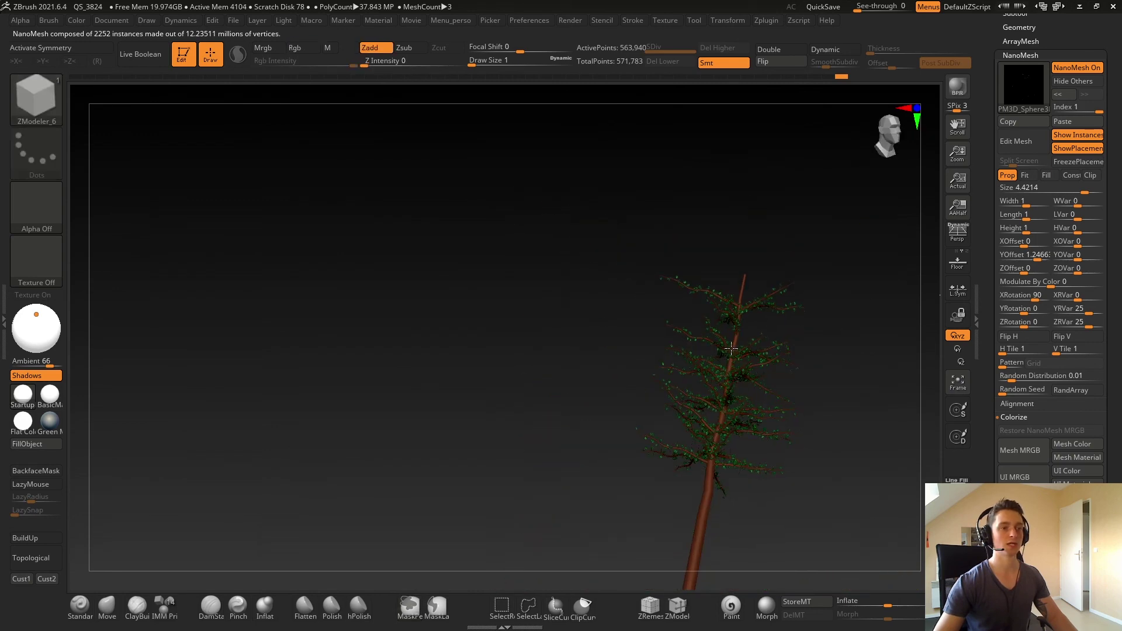
mouse_move(731, 348)
right_mouse_down()
mouse_move(750, 316)
mouse_move(809, 346)
mouse_move(738, 287)
mouse_move(899, 254)
right_mouse_up()
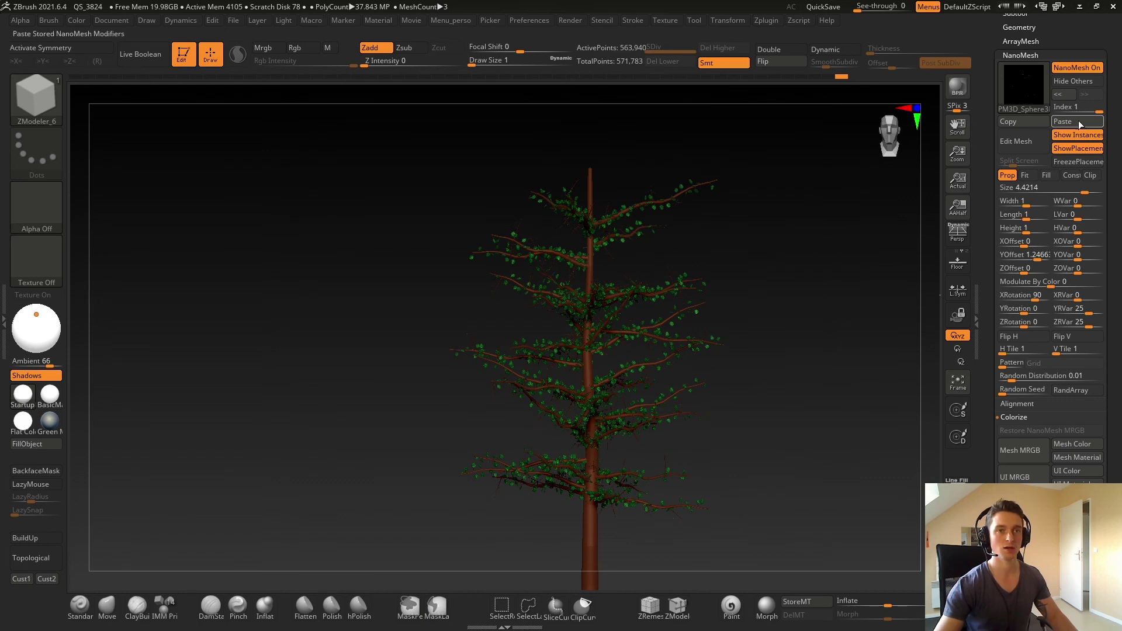
Select the branch-leaf NanoMesh at Index 0 and set its Random Distribution to 0.3
left_click(1057, 110)
left_click(1020, 376)
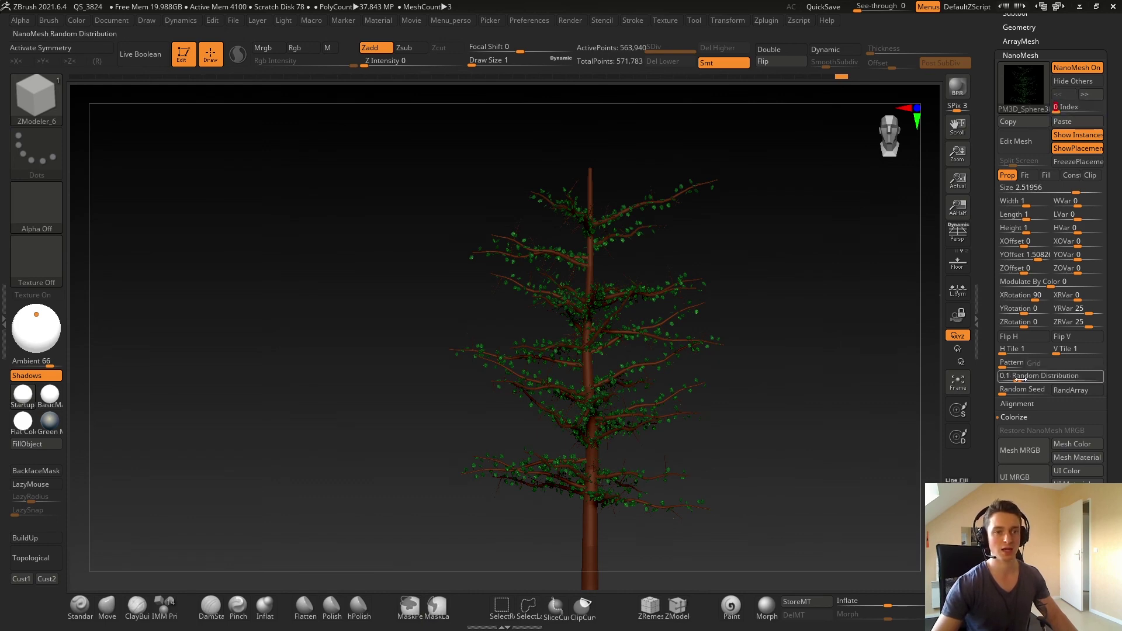
type("0.3")
key("Return")
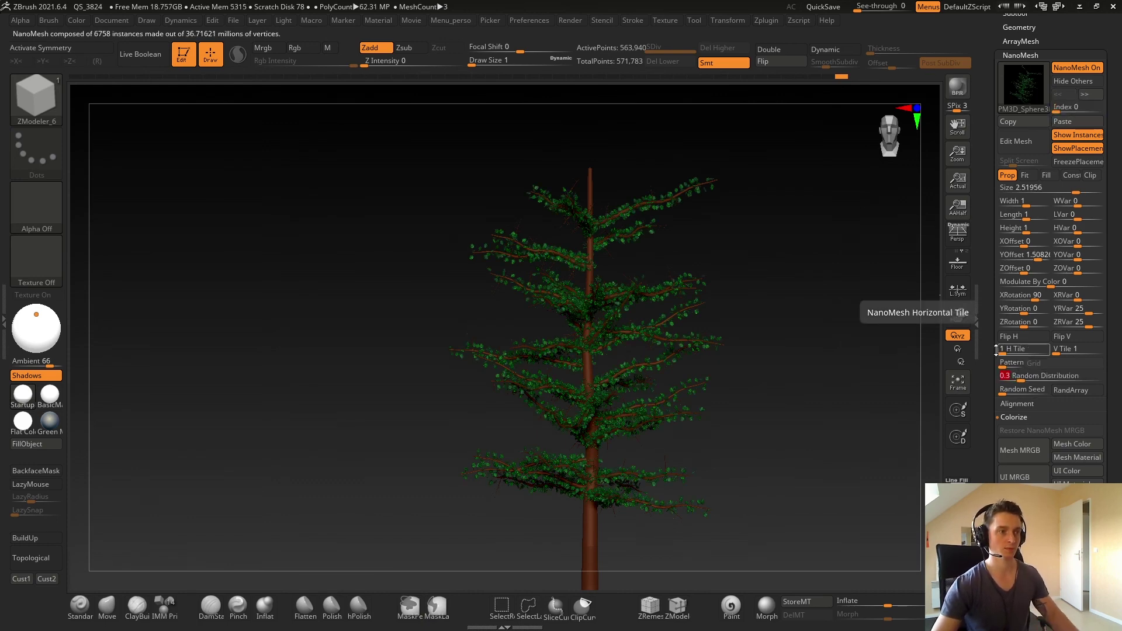
Examine the leaf coverage on the branches and twigs up close and across the whole tree, with and without polyframes
key("ctrl")
right_click_drag(682, 425, 689, 374, "ctrl")
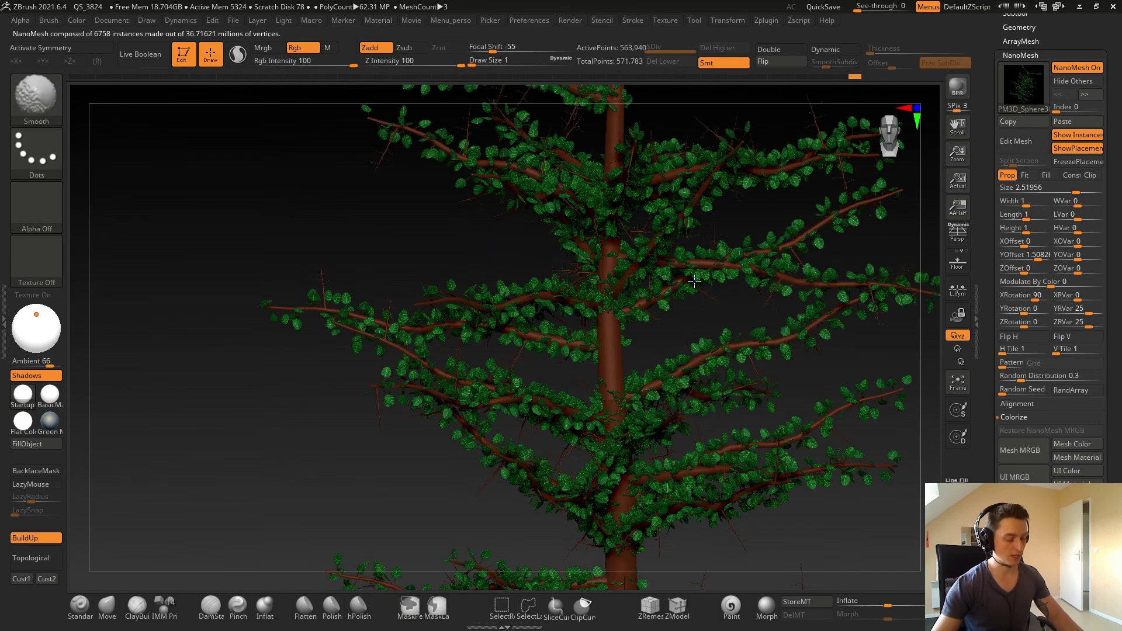
key("shift+f")
right_click_drag(759, 336, 704, 334, "ctrl")
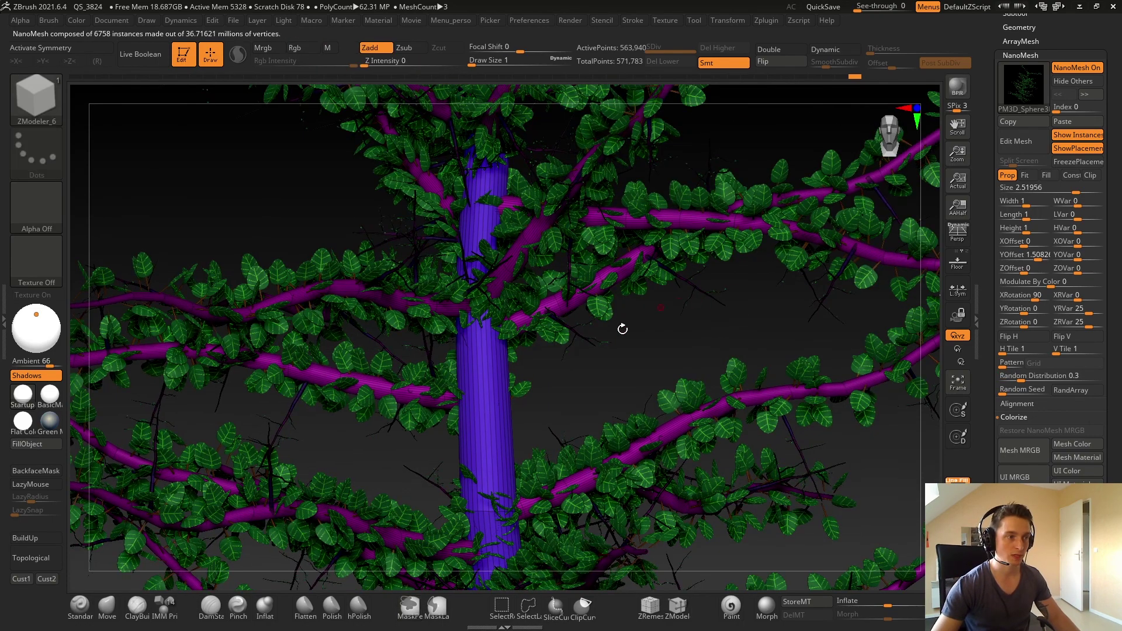
right_click_drag(609, 340, 431, 345, "alt")
right_click_drag(801, 316, 650, 333, "alt")
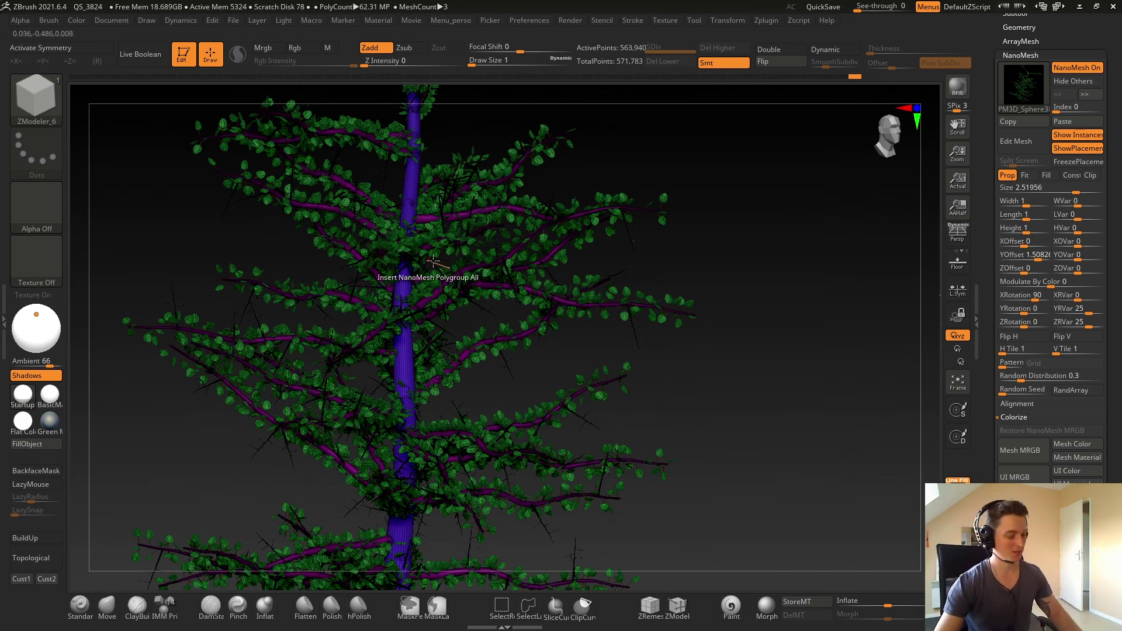
key("shift+f")
right_click_drag(604, 260, 414, 300, "ctrl")
left_click_drag(414, 299, 651, 235)
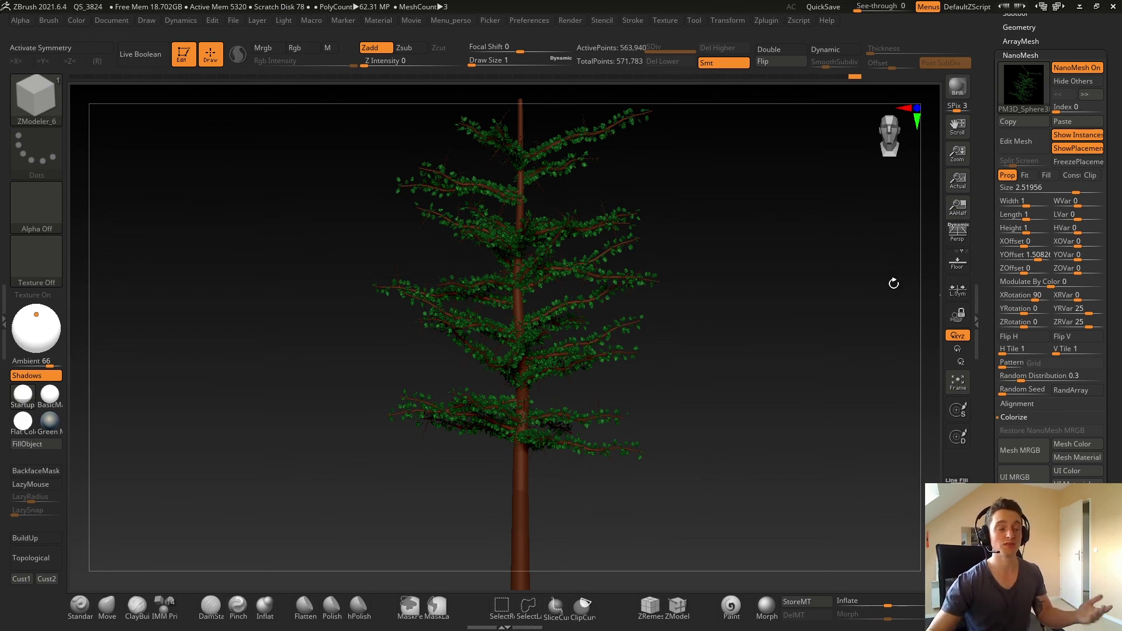
left_click_drag(529, 202, 561, 202)
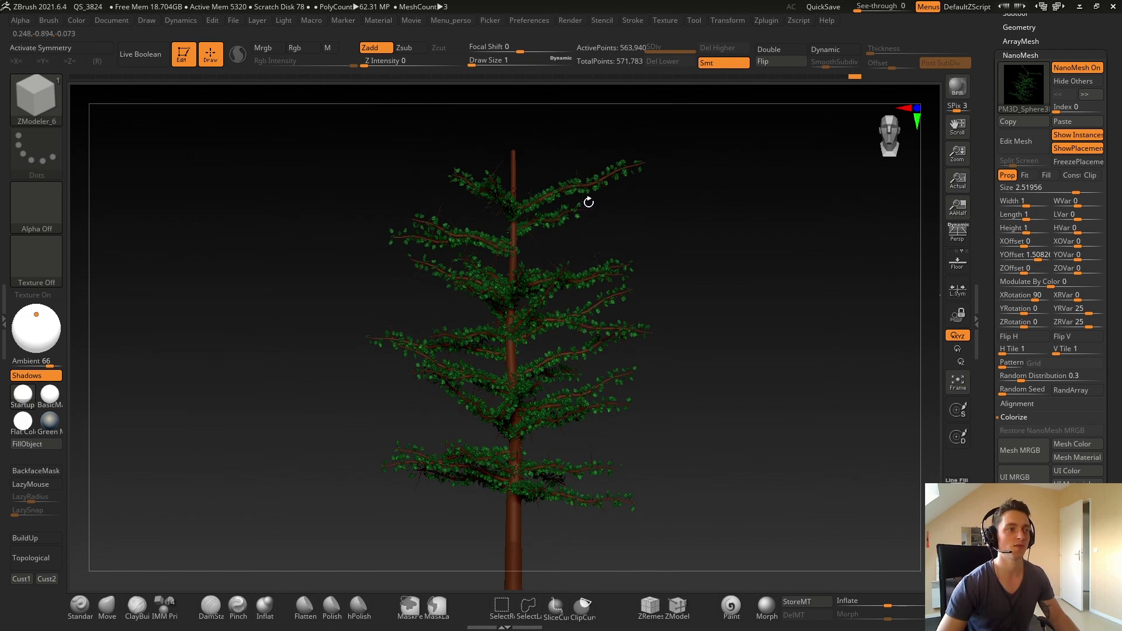